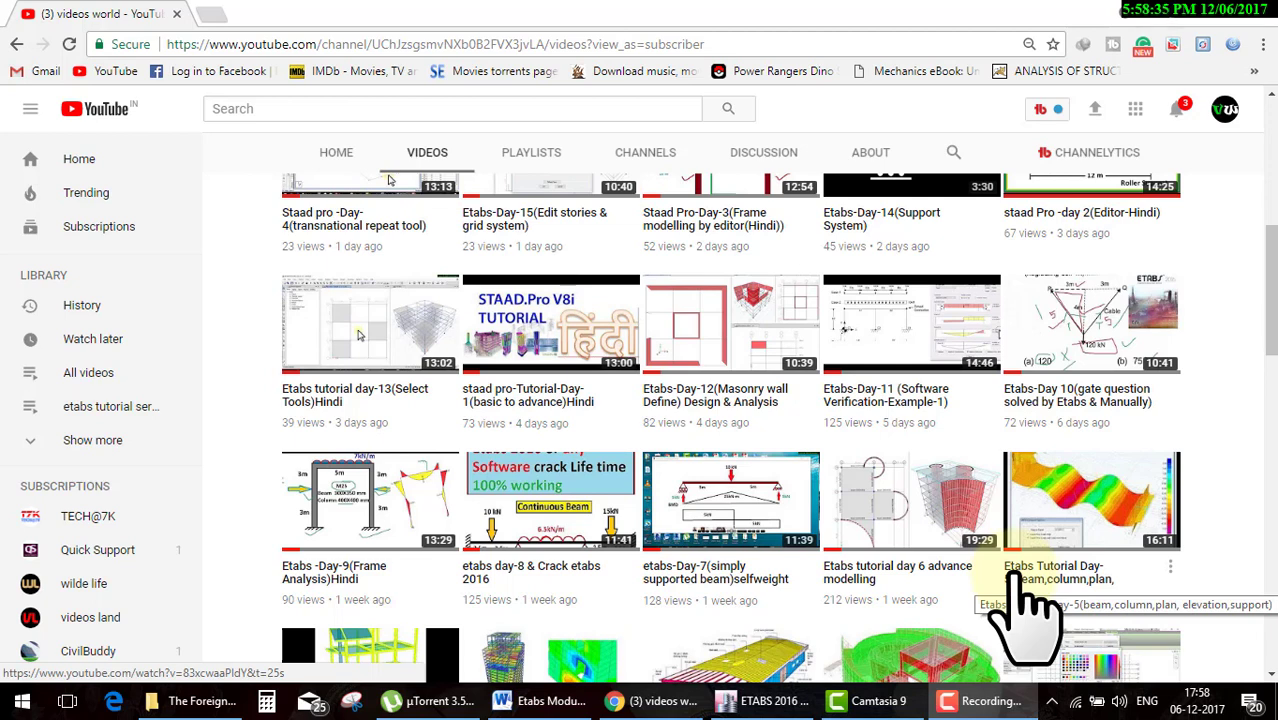
Scroll the channel's Videos page back up to the VideosWorld banner and newest uploads.
scroll(1040, 620, "up", 2)
scroll(1065, 580, "up", 4)
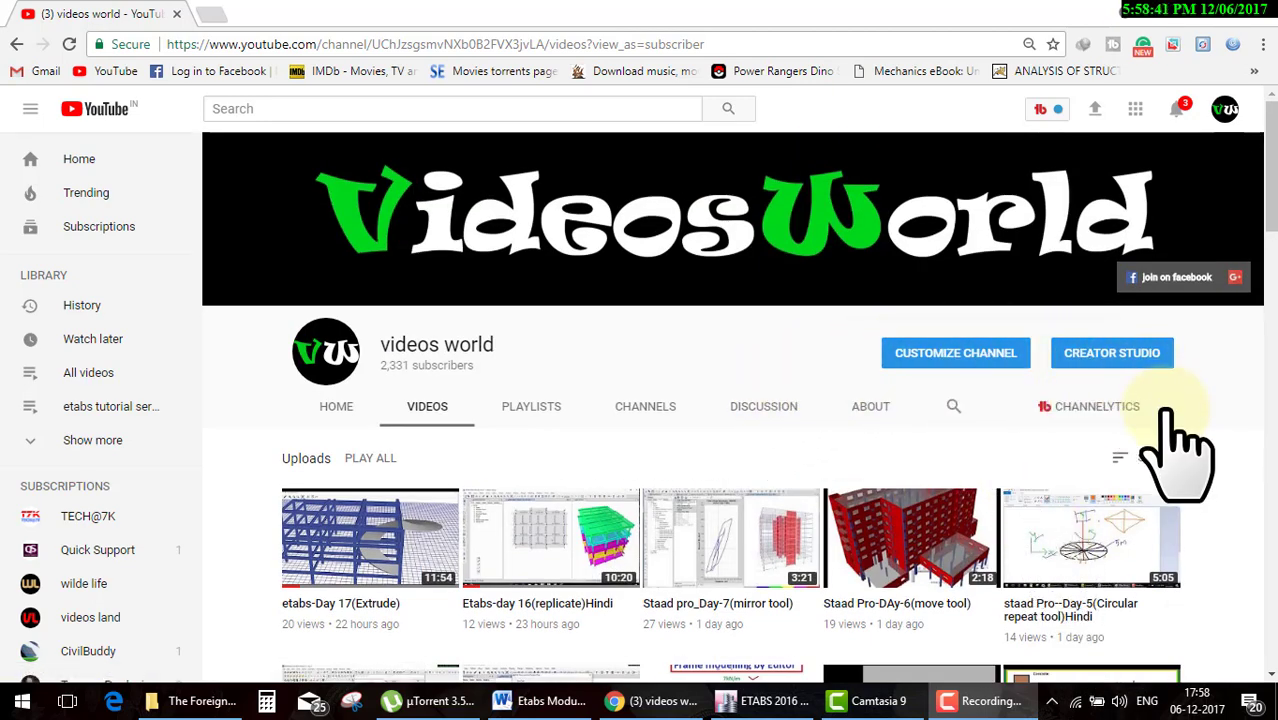
scroll(790, 388, "down", 2)
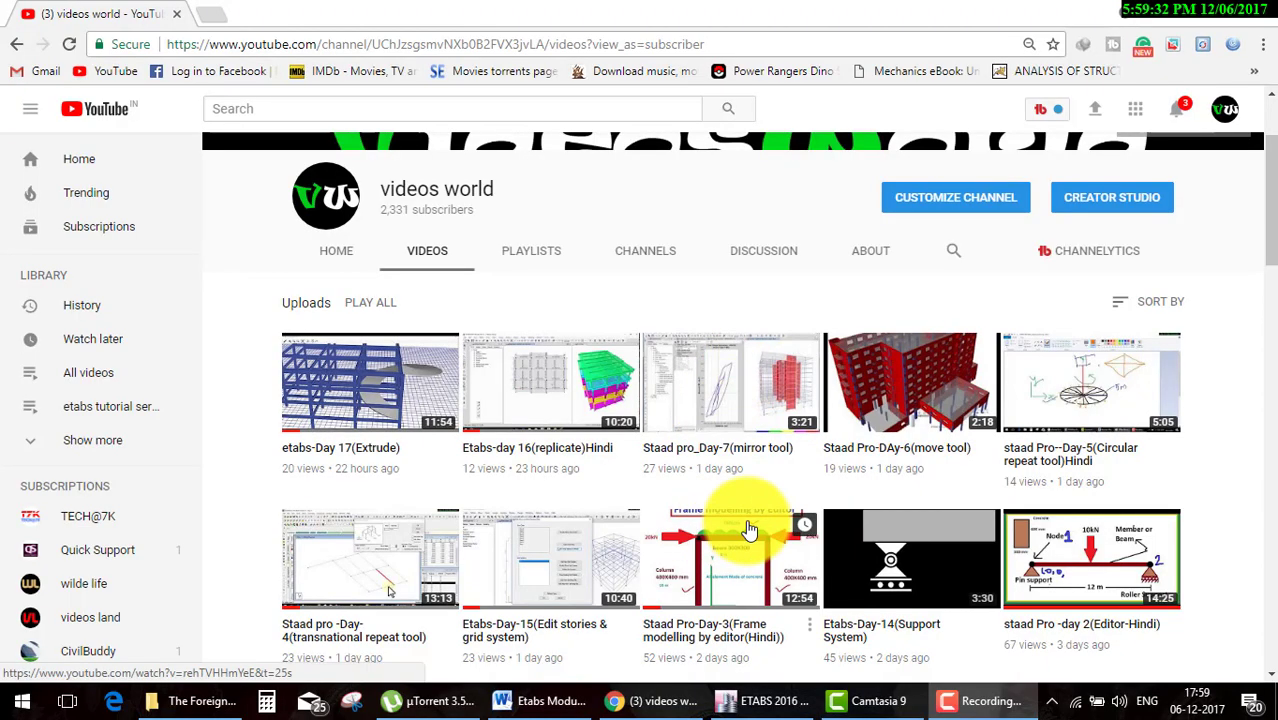
Highlight 'extrude' in yellow in the Etabs Module topic table.
scroll(760, 540, "down", 5)
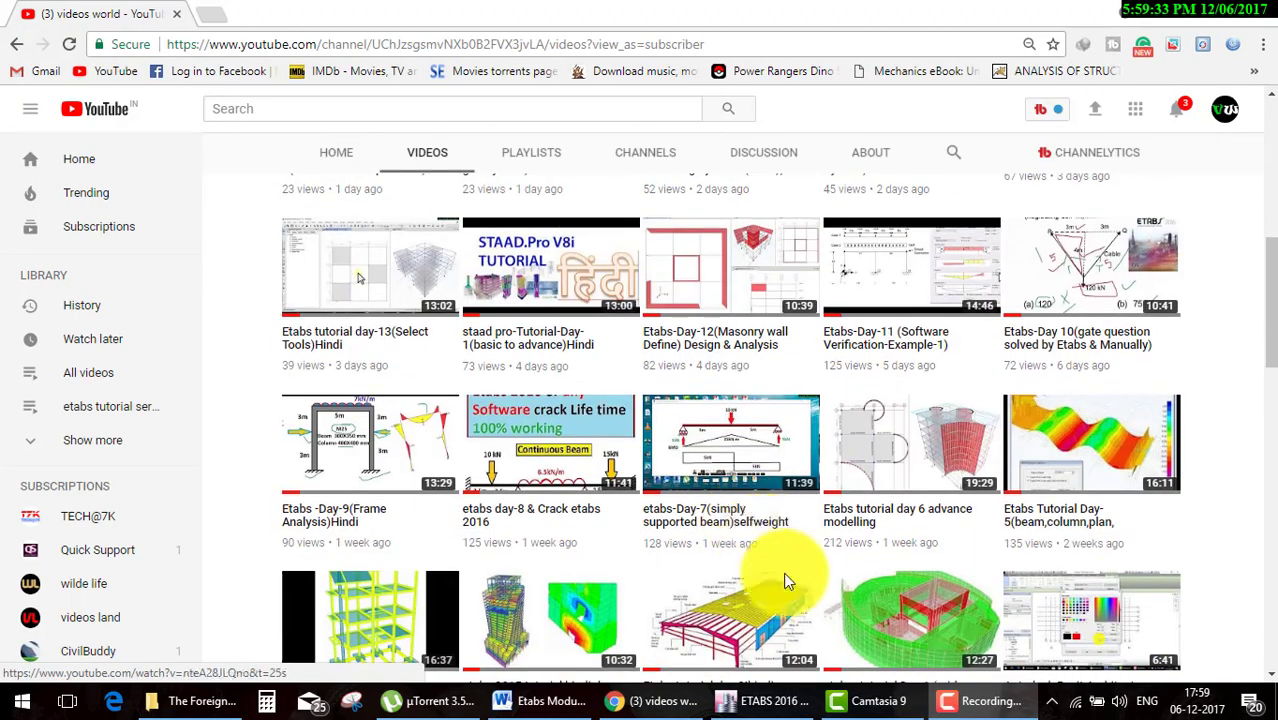
left_click(855, 702)
left_click(855, 702)
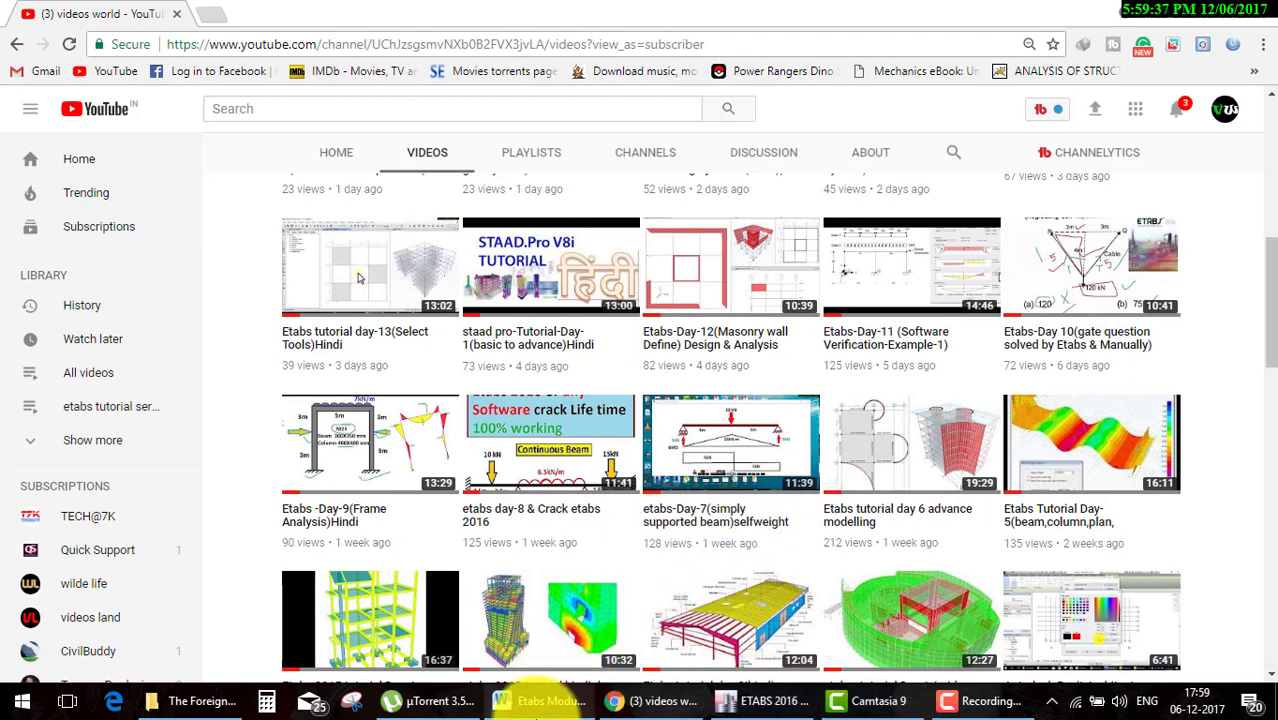
left_click(543, 705)
left_click_drag(685, 395, 621, 385)
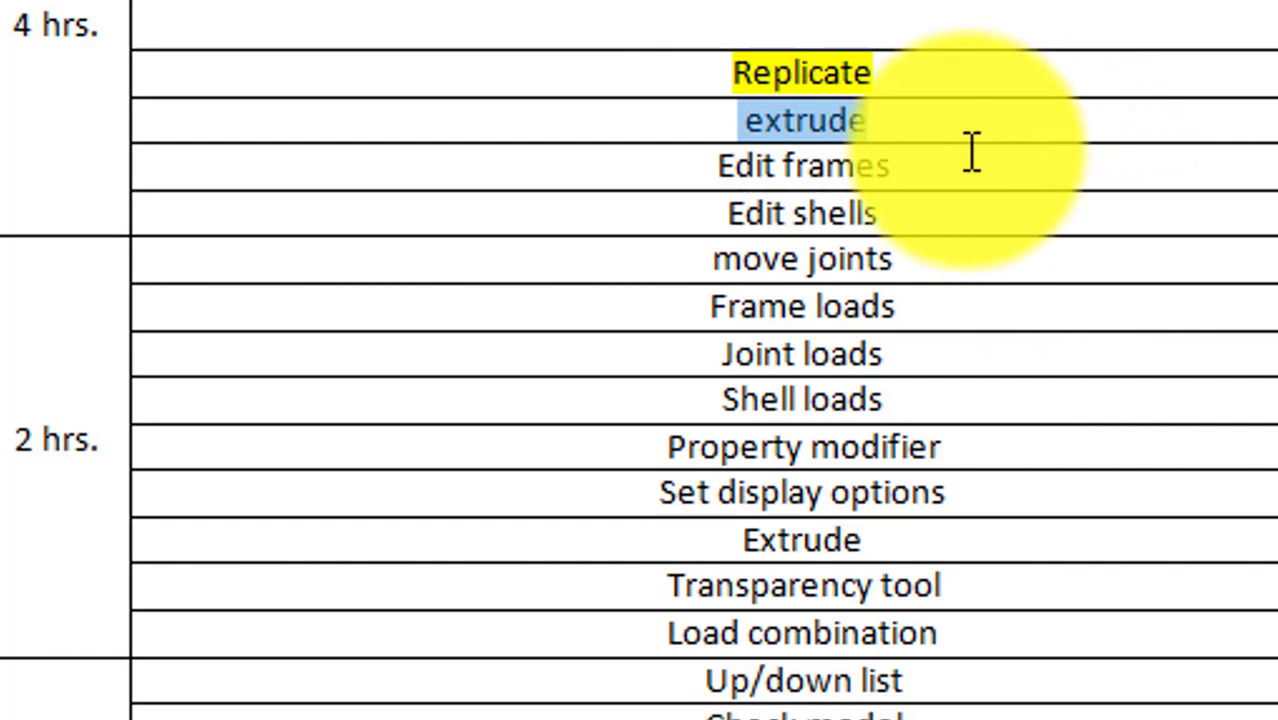
left_click(940, 166)
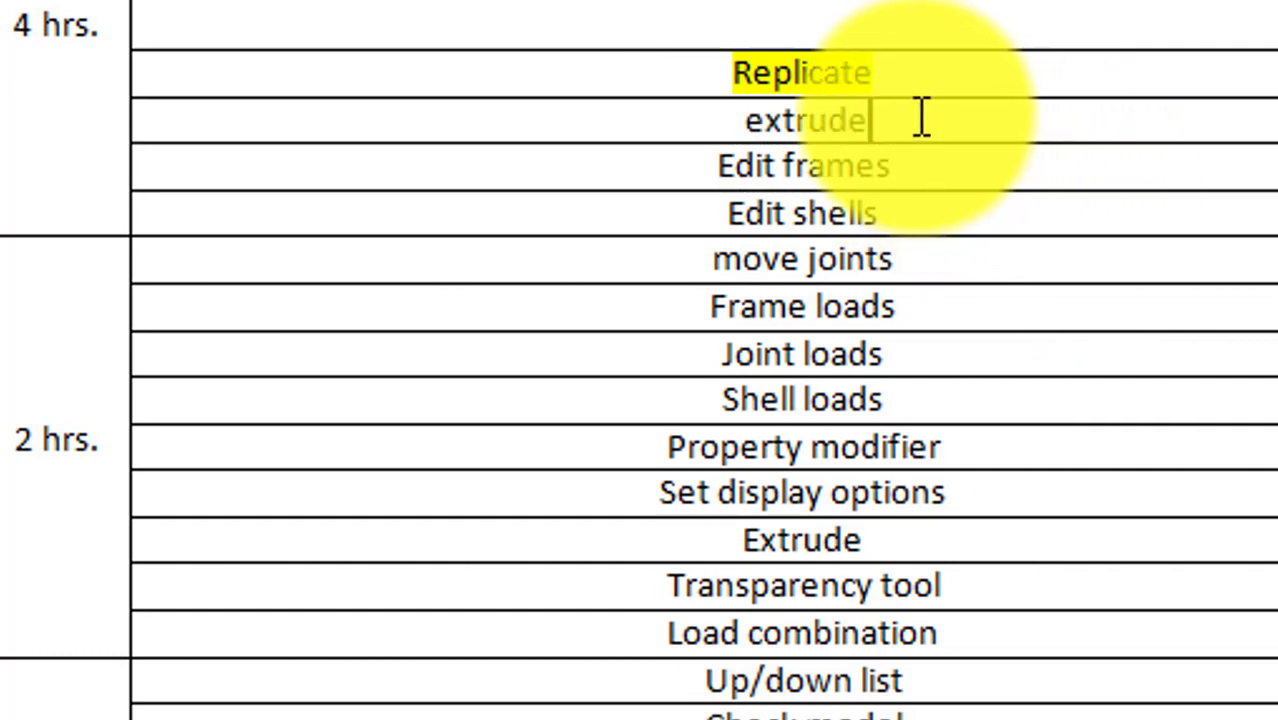
left_click_drag(922, 117, 742, 120)
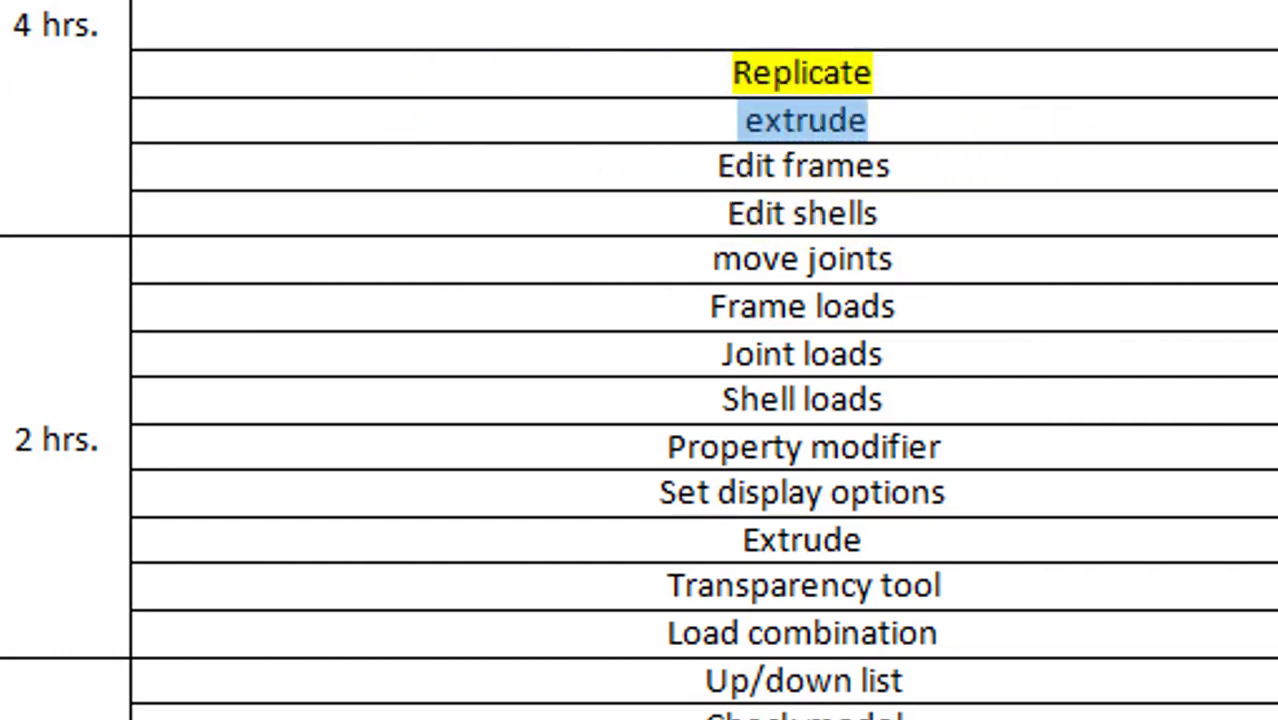
left_click(786, 2)
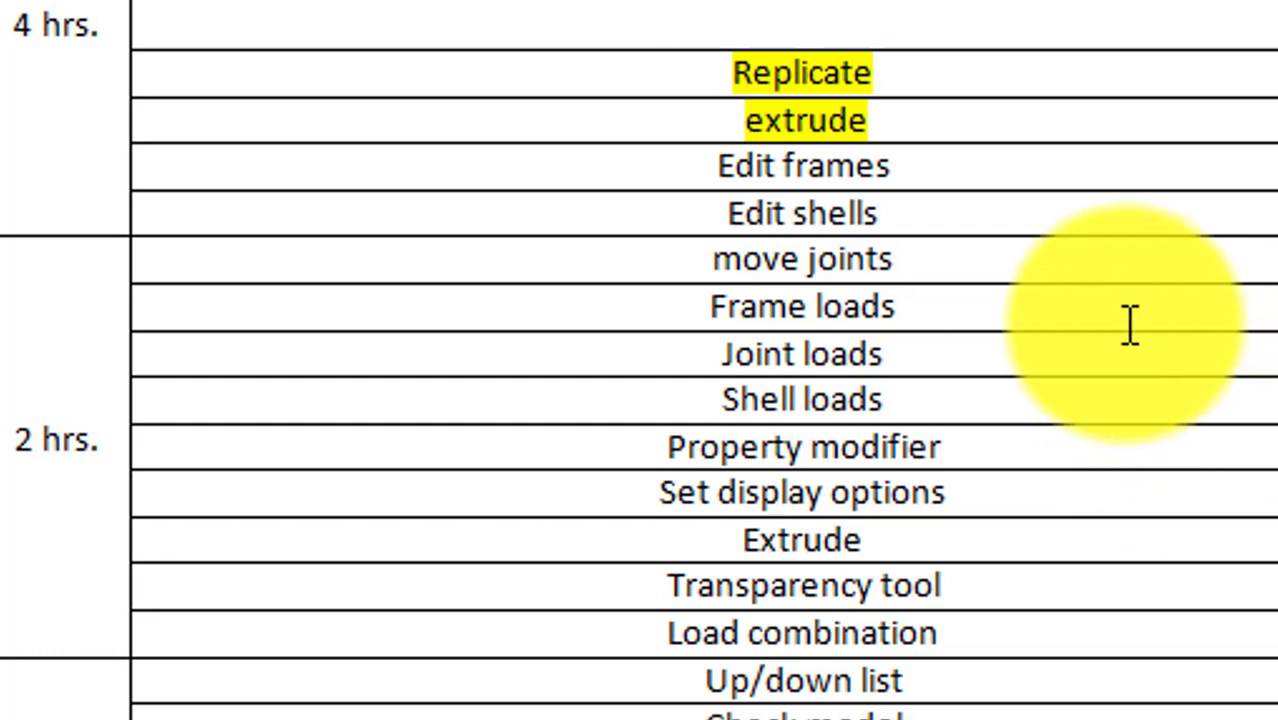
Highlight the 'Edit frames' entry in yellow as well.
scroll(960, 250, "down", 3)
scroll(925, 400, "down", 2)
scroll(920, 478, "down", 2)
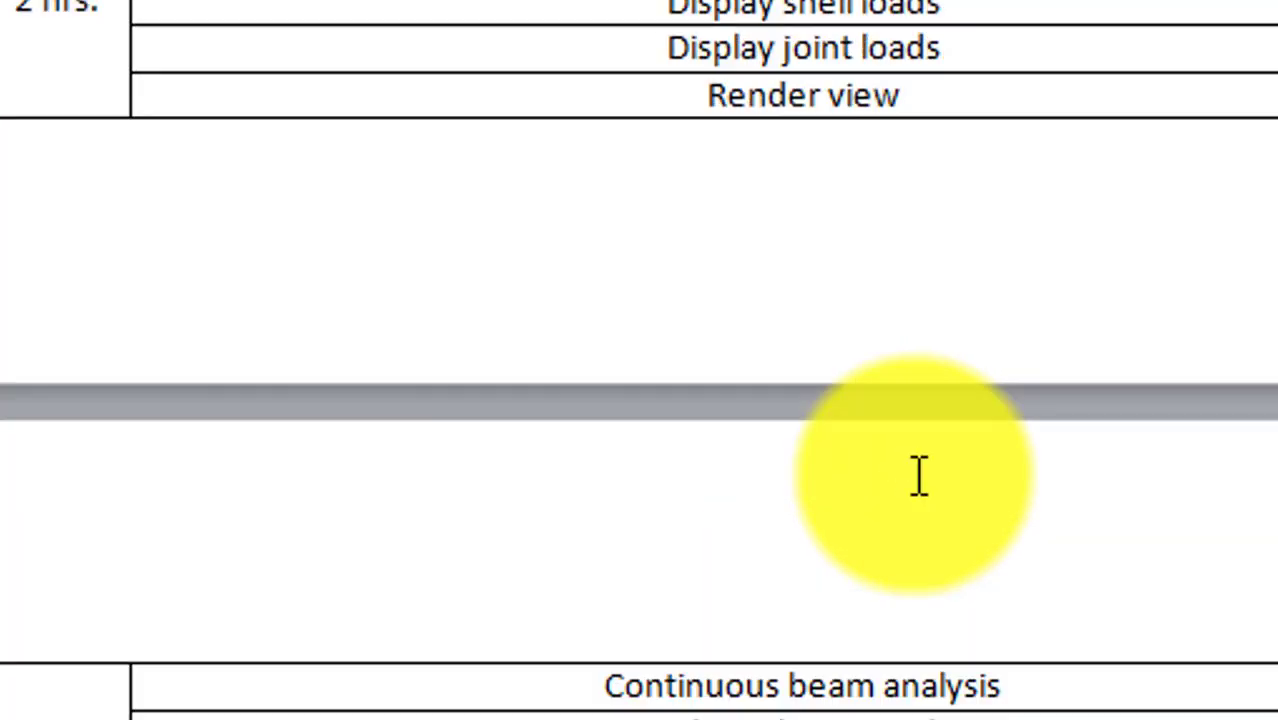
scroll(920, 475, "down", 1)
scroll(970, 508, "up", 3)
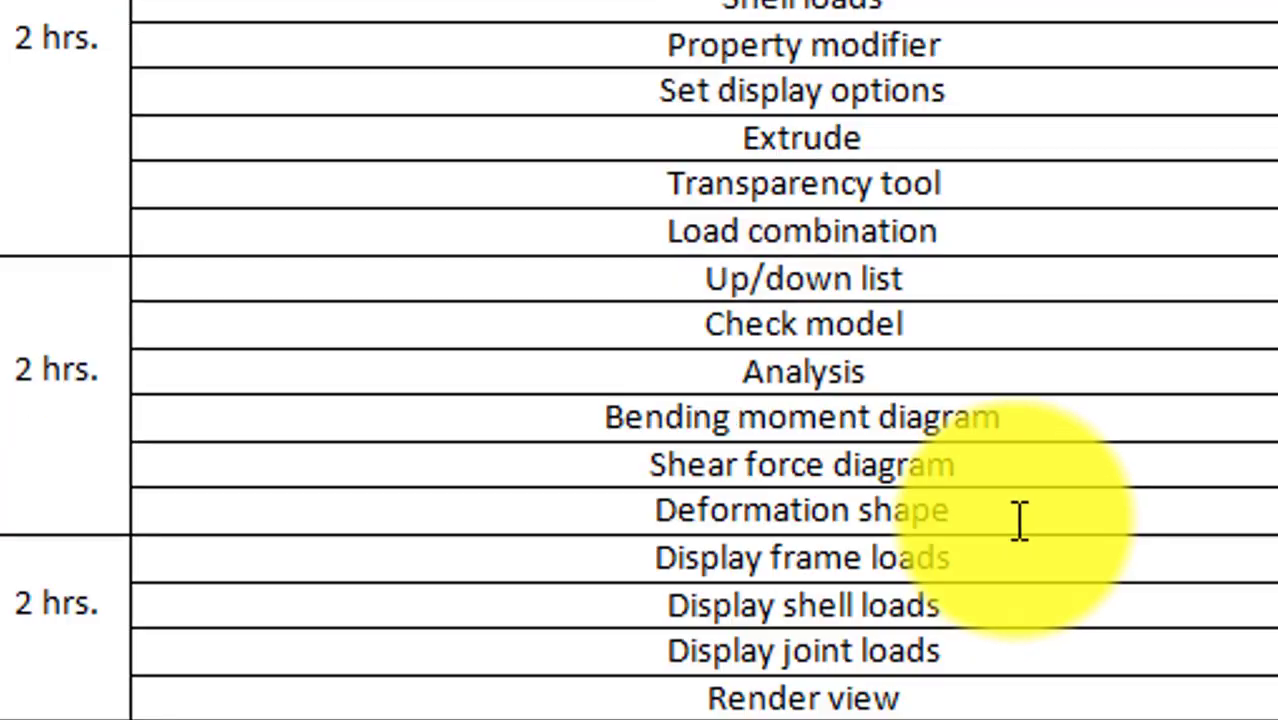
scroll(1018, 516, "up", 2)
scroll(1027, 528, "up", 2)
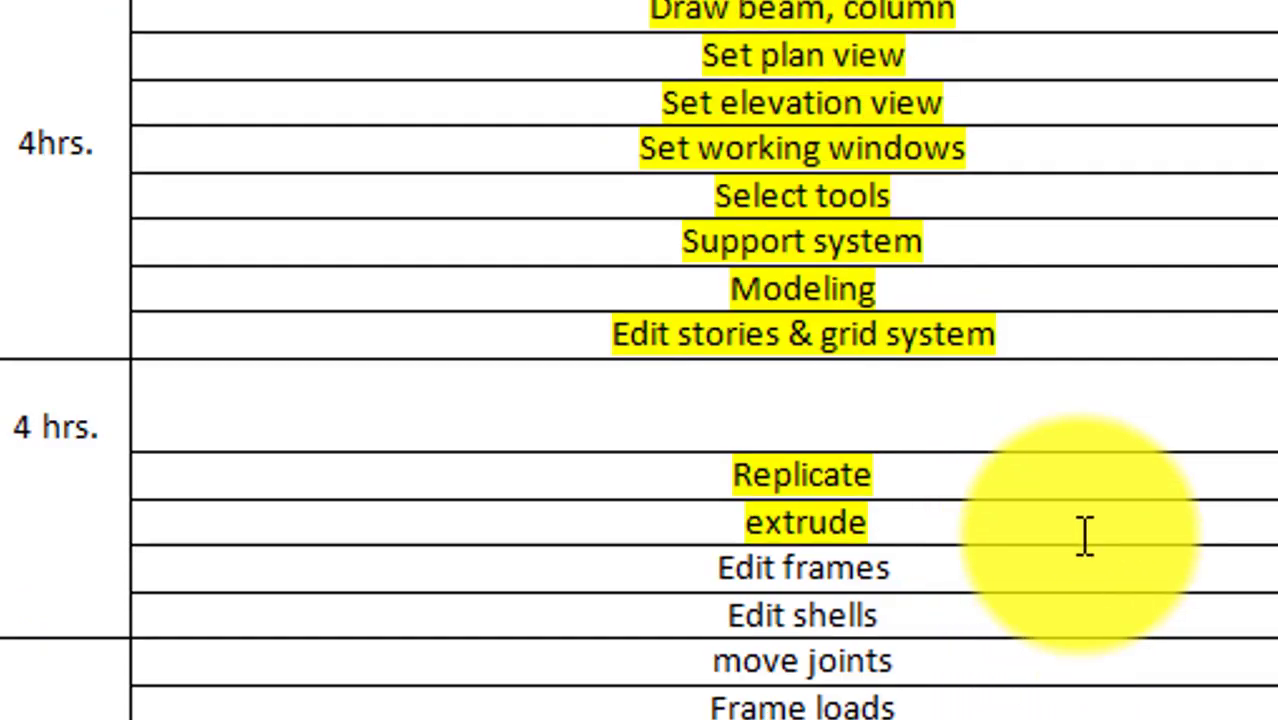
scroll(1040, 510, "down", 3)
left_click_drag(903, 130, 722, 120)
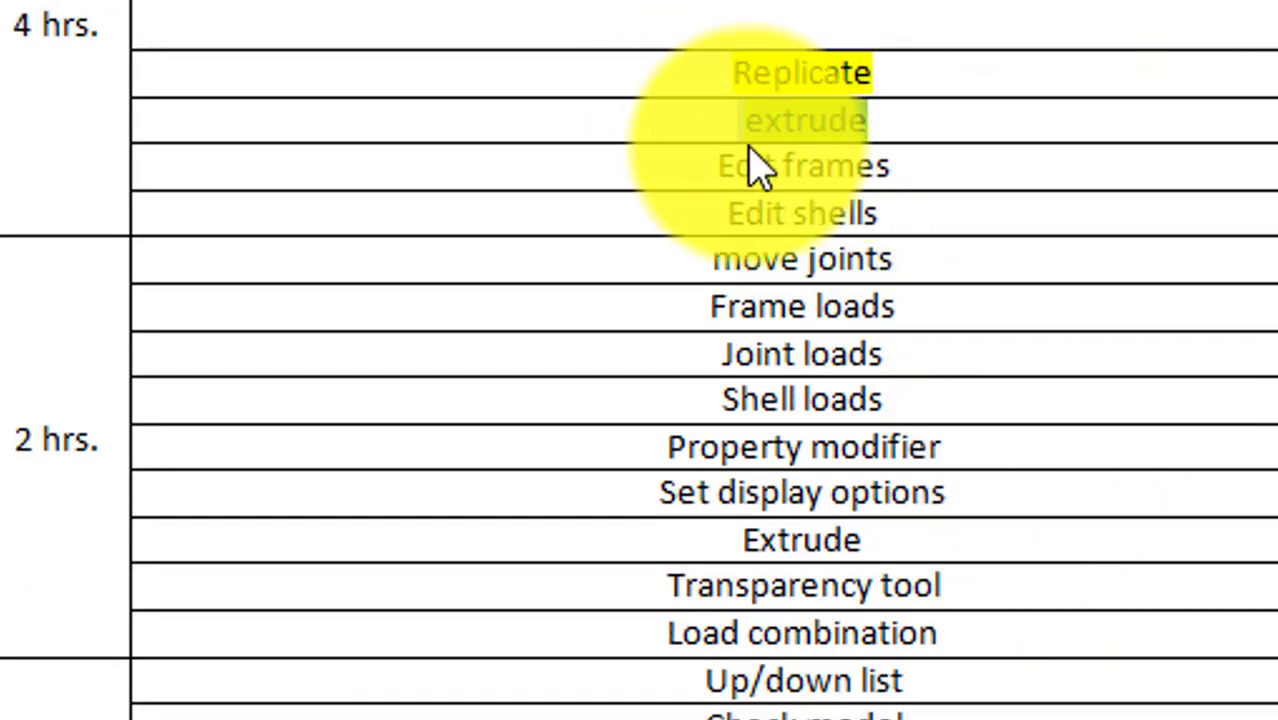
mouse_move(903, 172)
left_mouse_down()
mouse_move(628, 171)
mouse_move(790, 213)
left_mouse_up()
left_click_drag(930, 400, 710, 175)
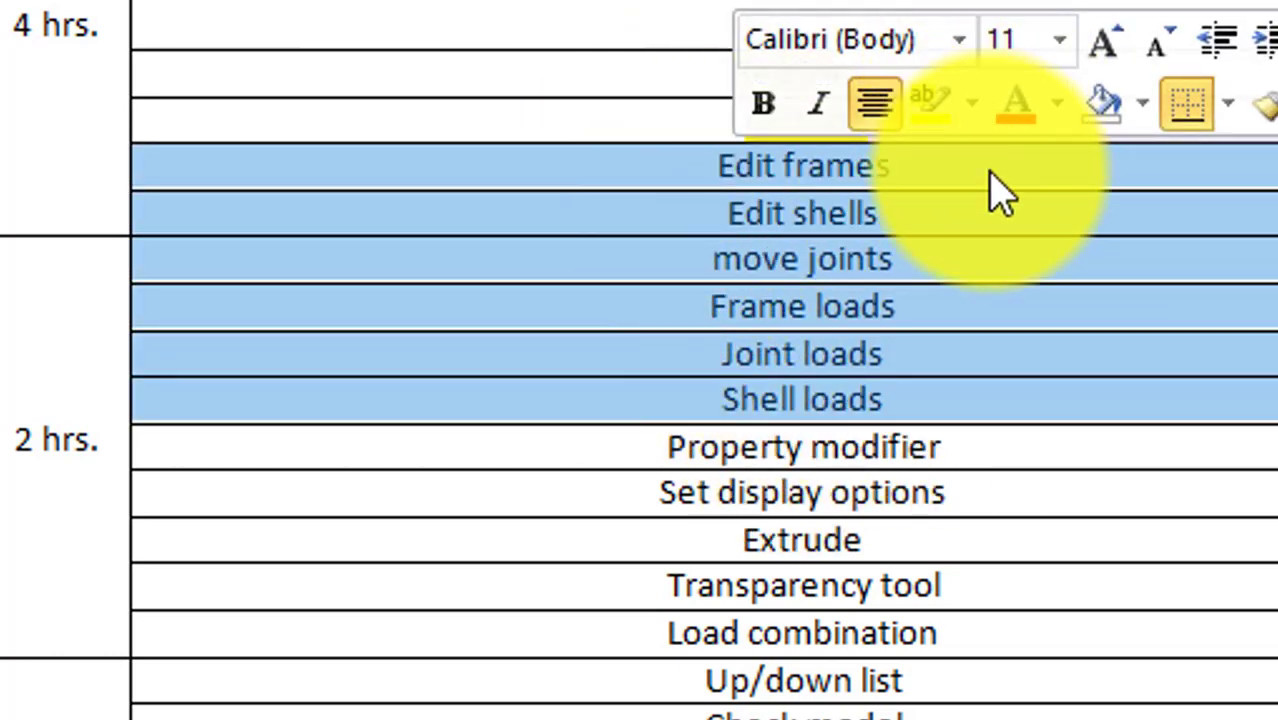
left_click(957, 180)
left_click_drag(957, 180, 716, 185)
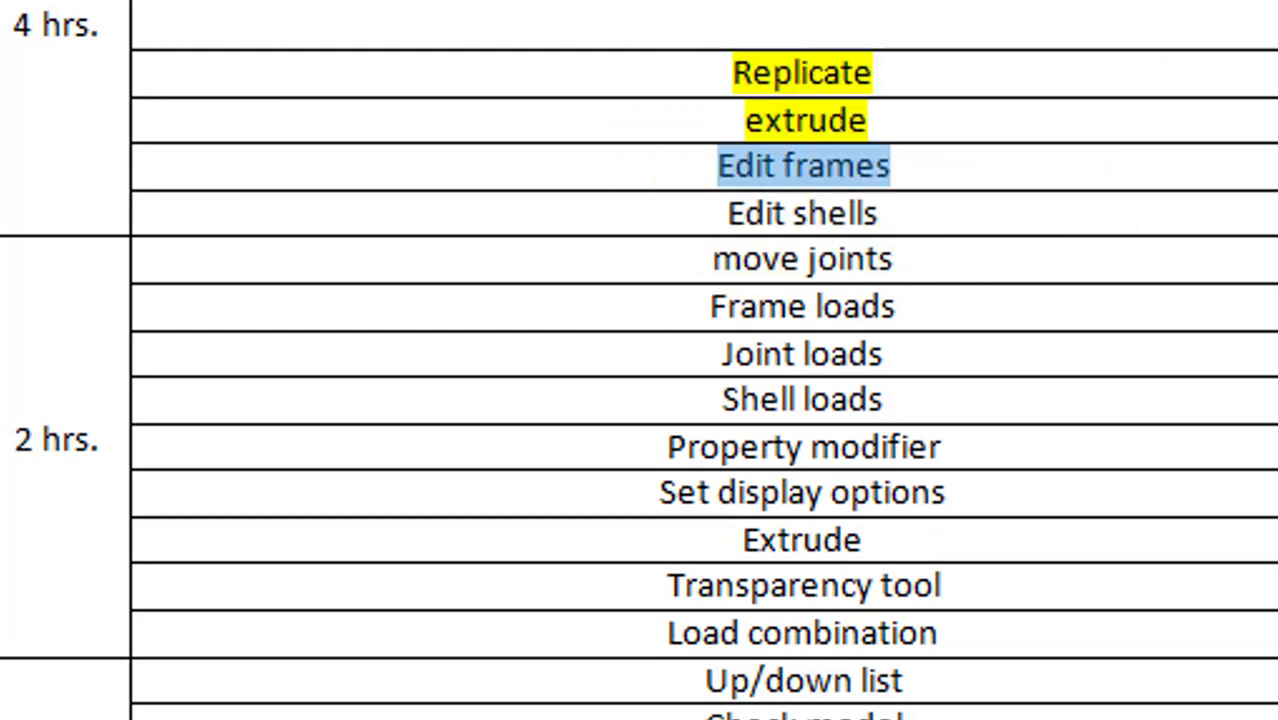
key("Left")
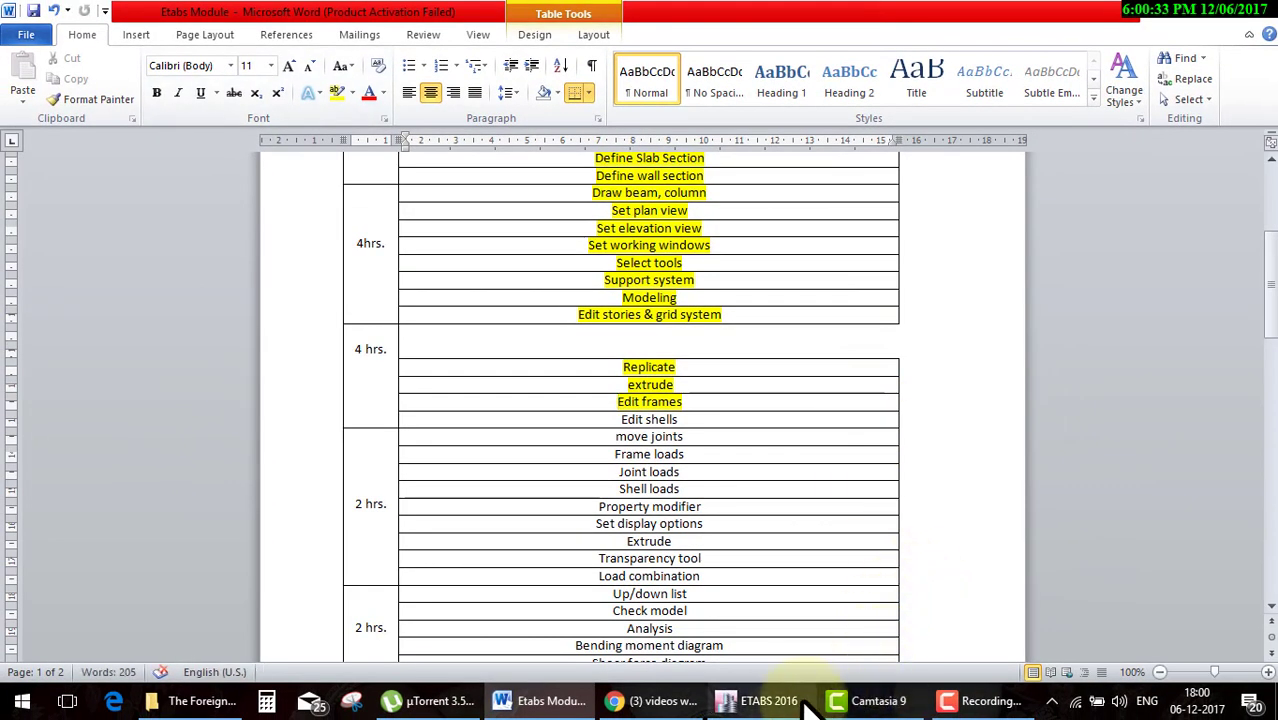
left_click(762, 700)
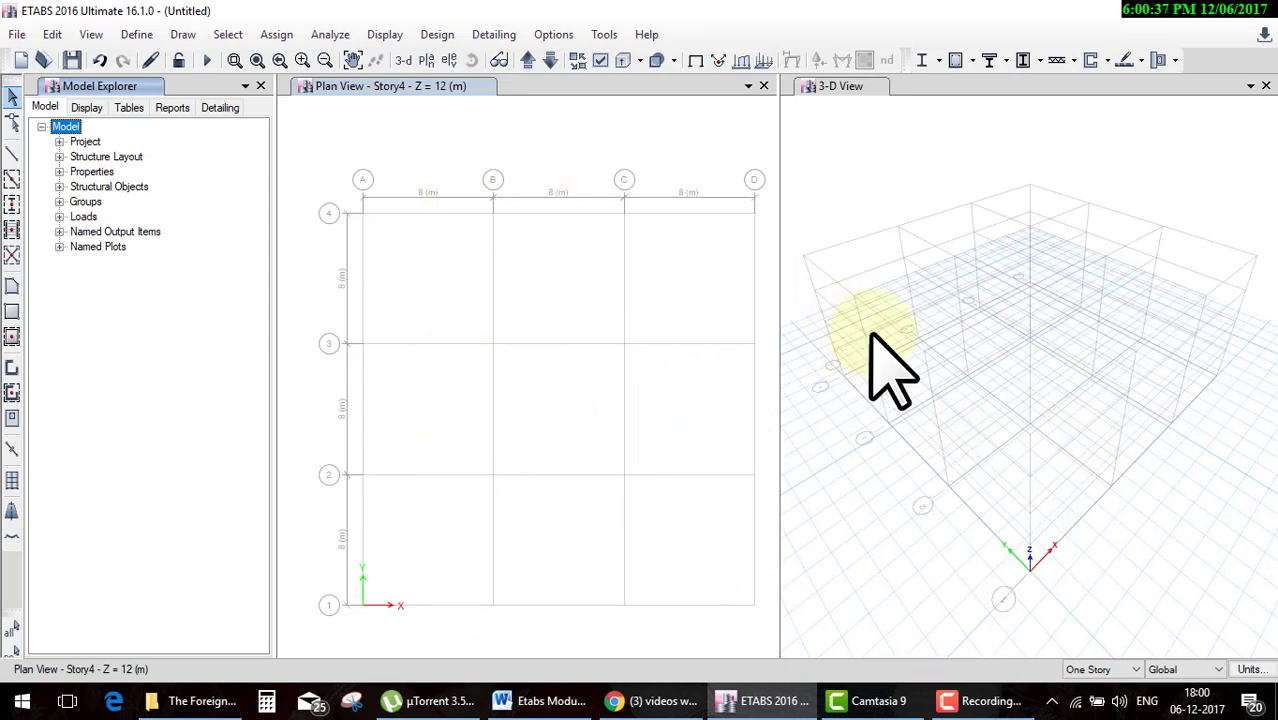
Quick-draw beams along every grid line of the Story4 plan.
left_click(10, 177)
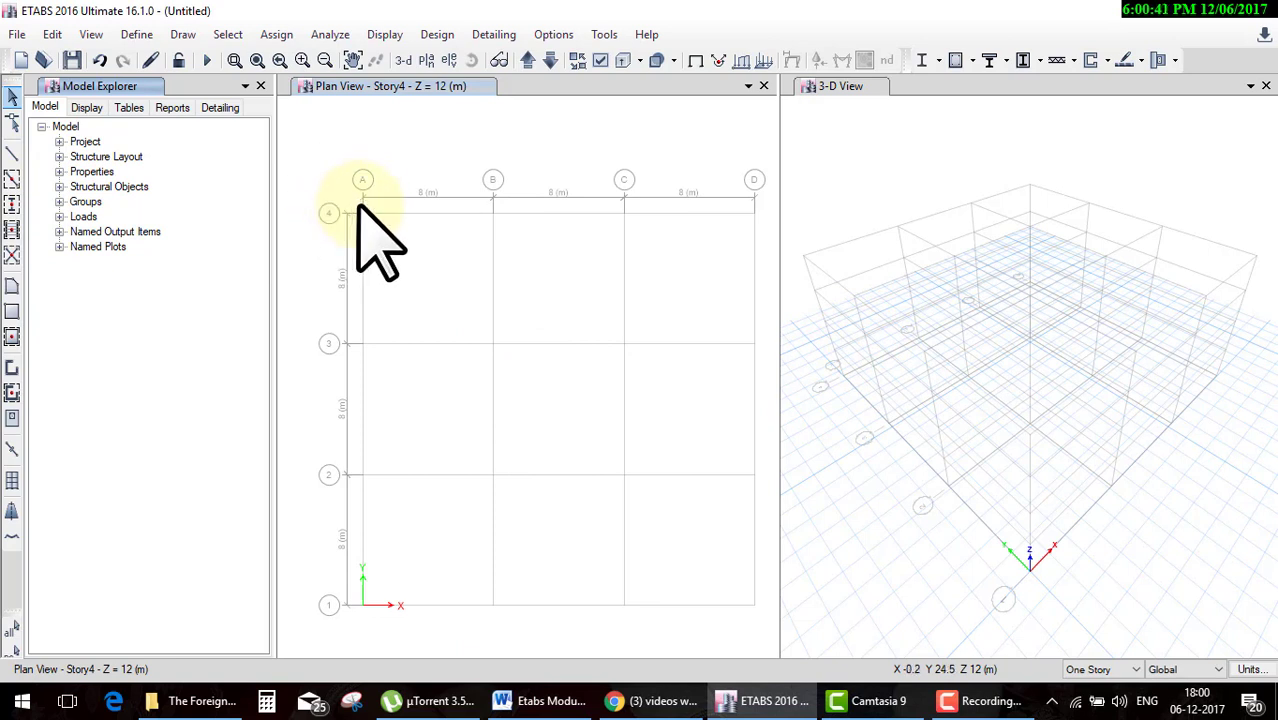
left_click(12, 178)
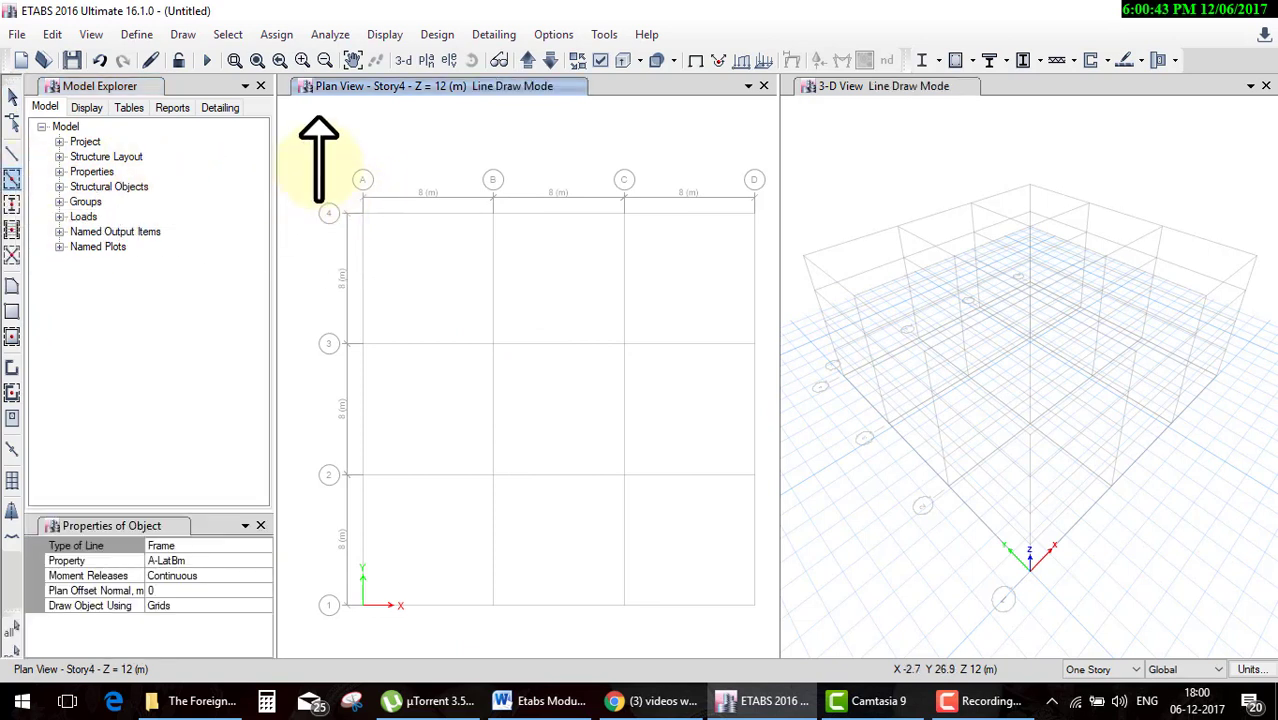
left_click_drag(318, 118, 844, 588)
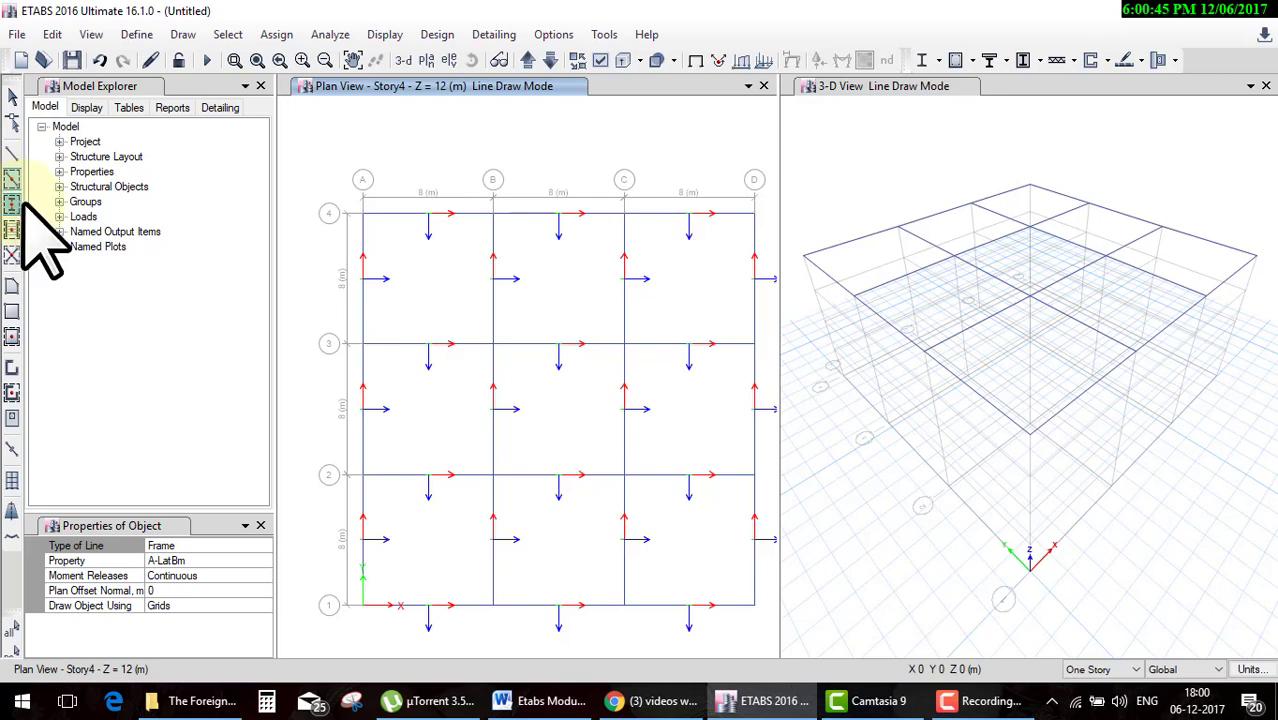
left_click_drag(319, 157, 826, 586)
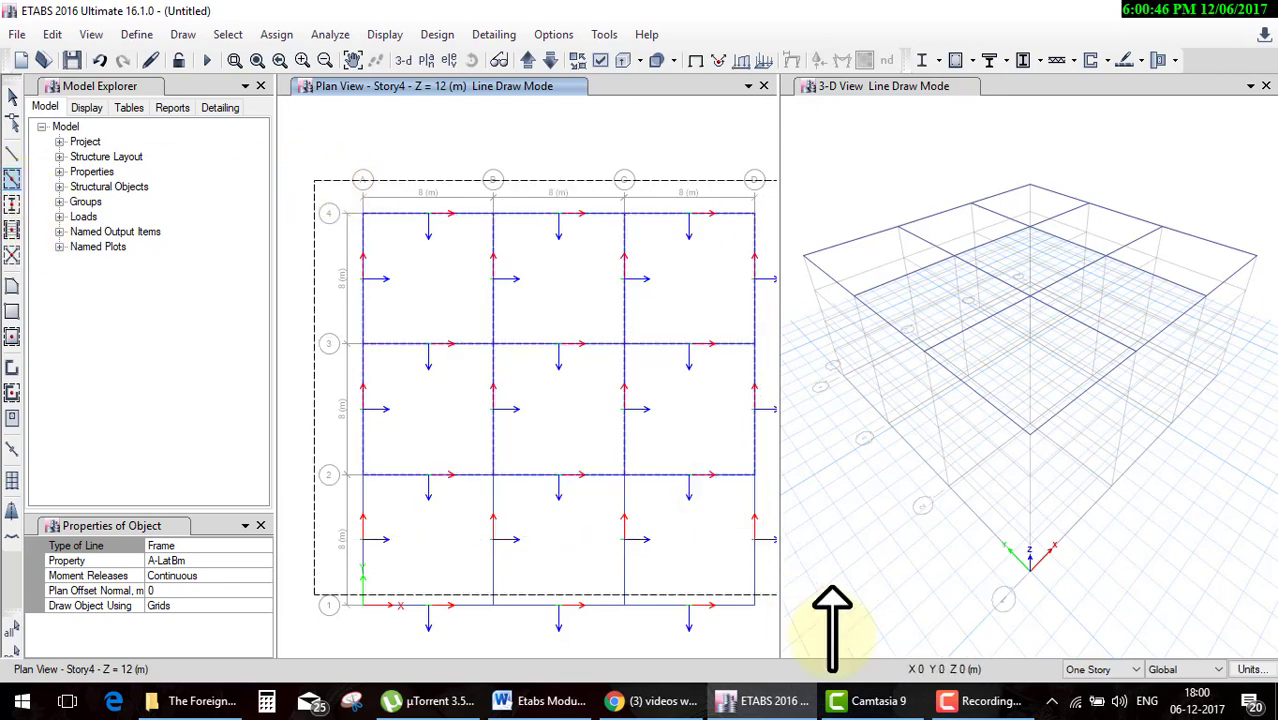
Quick-draw columns at every grid intersection of the plan.
left_click(12, 203)
left_click_drag(297, 177, 770, 600)
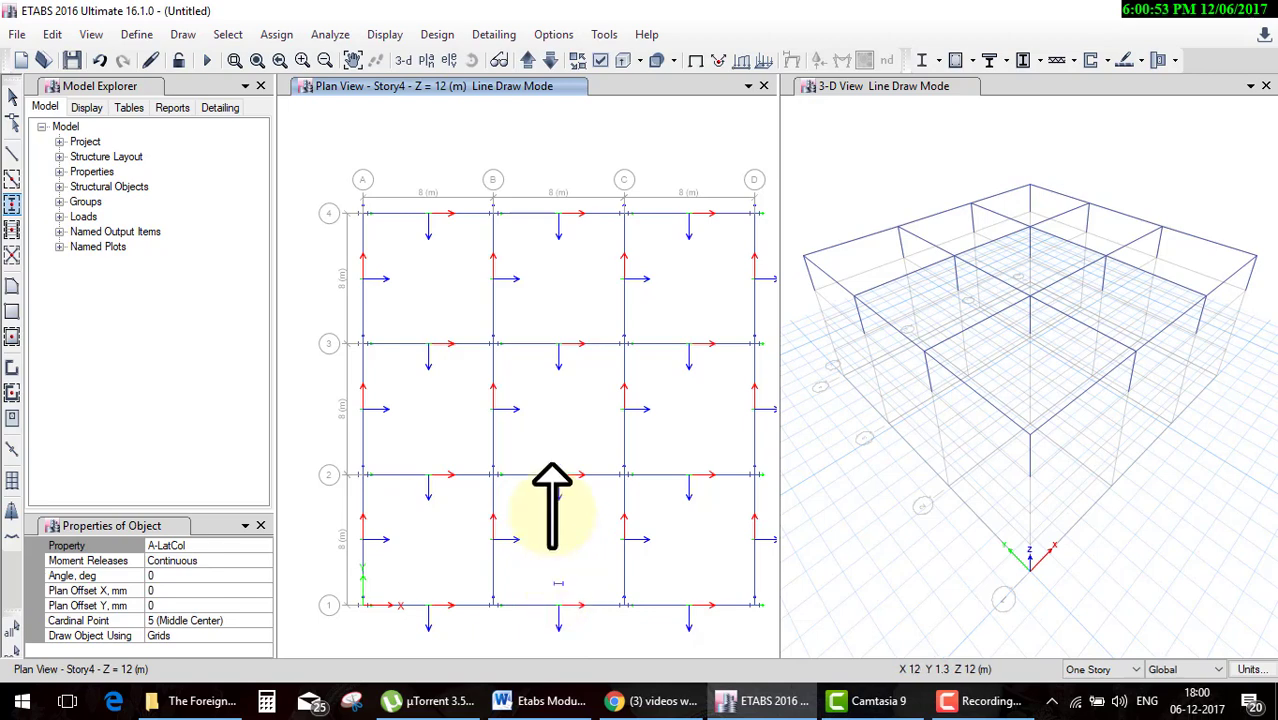
key("Escape")
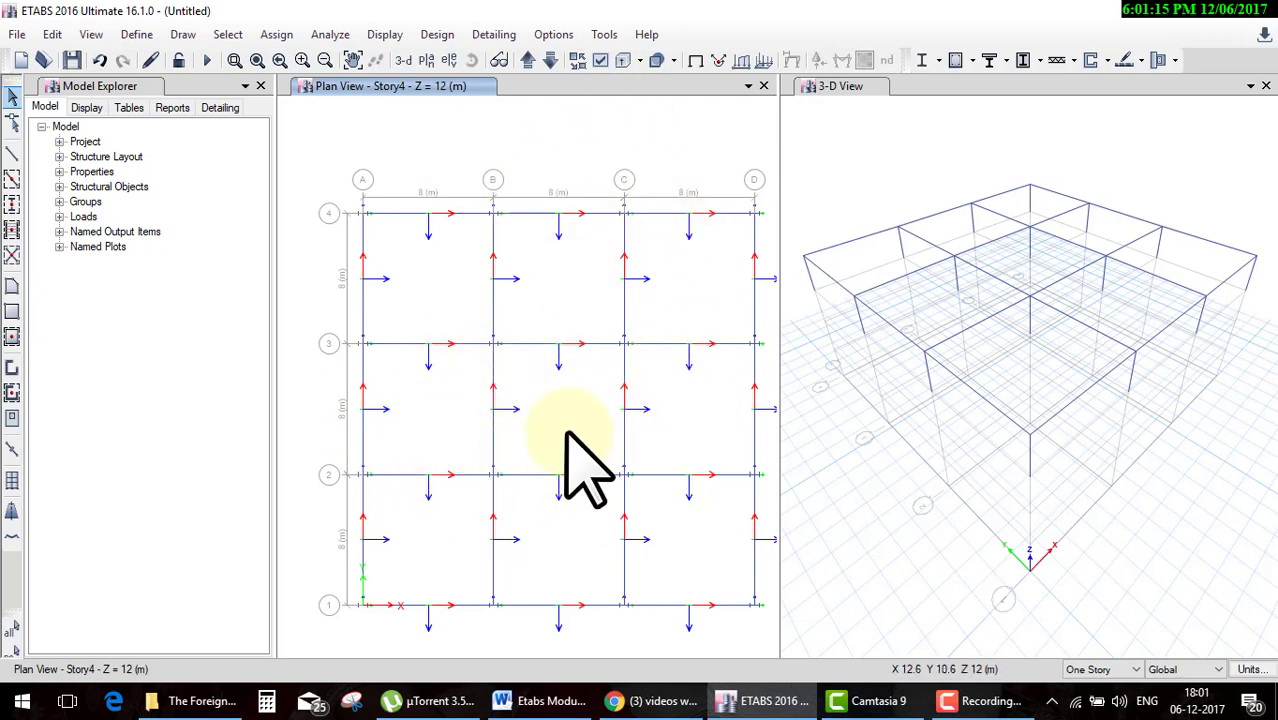
Turn off Frame Local Axes under Object Assignments, then select the A–B beam on line 4.
left_click(600, 62)
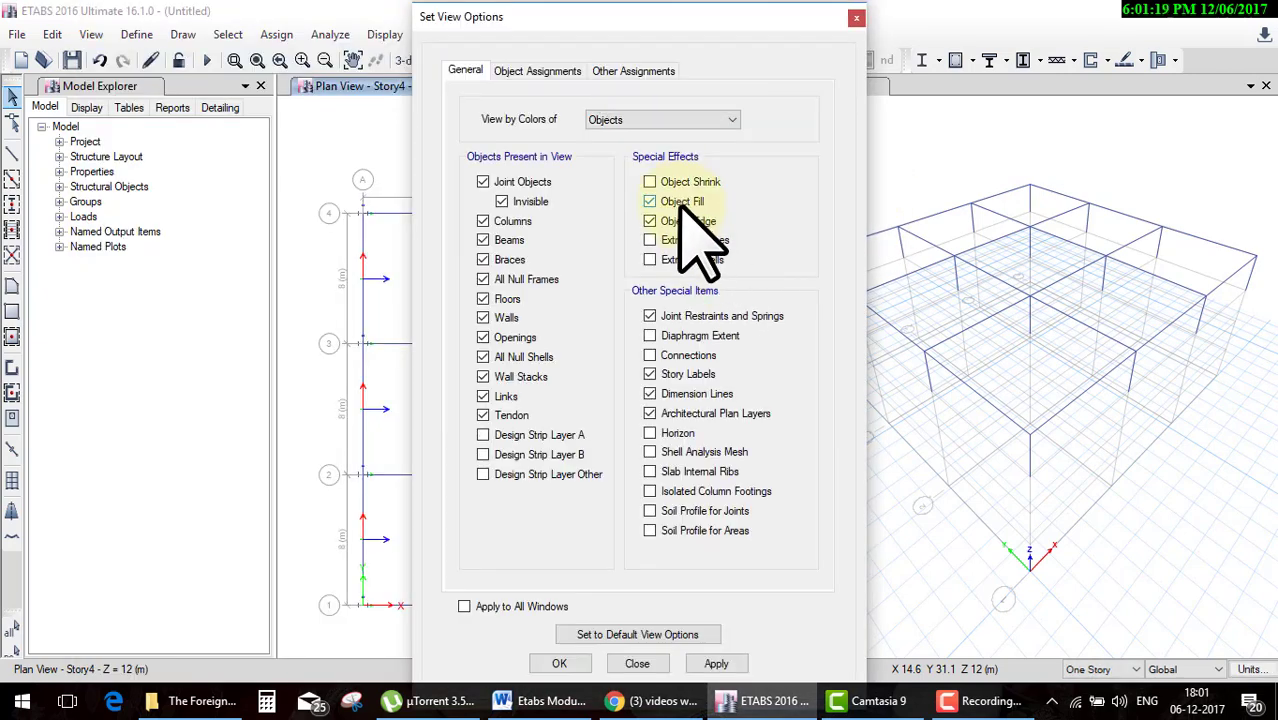
left_click(566, 72)
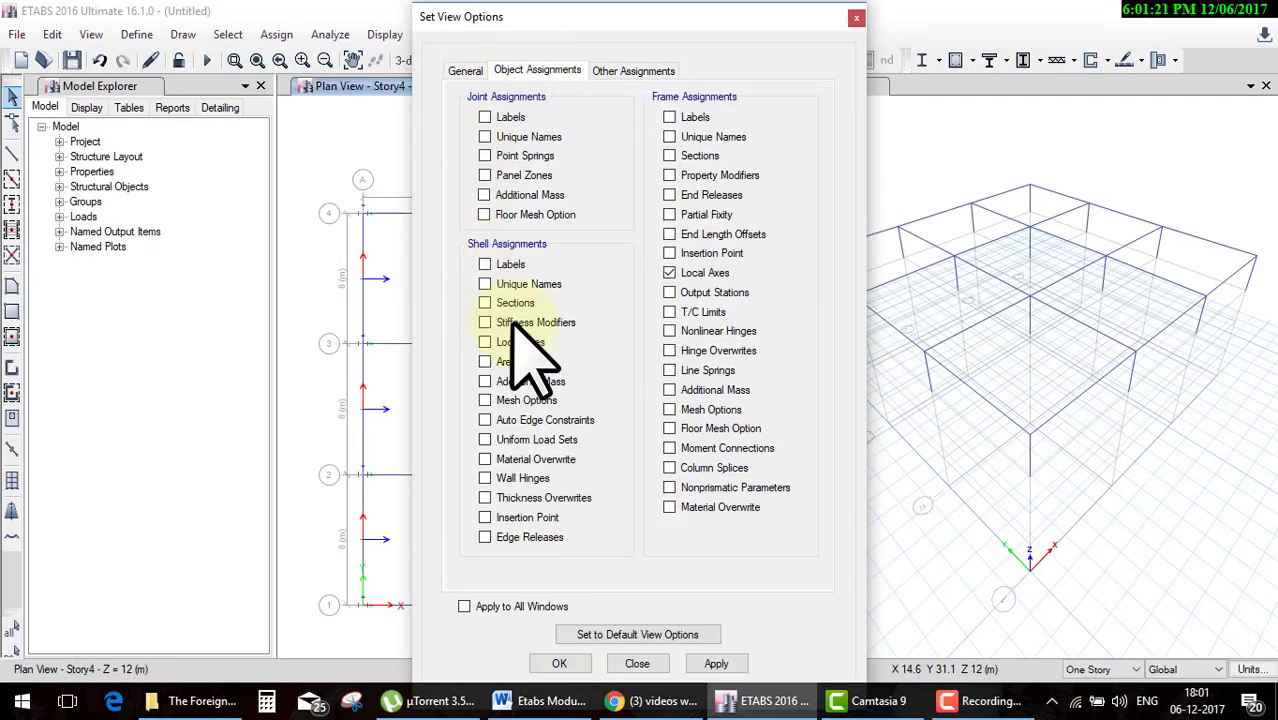
left_click(669, 273)
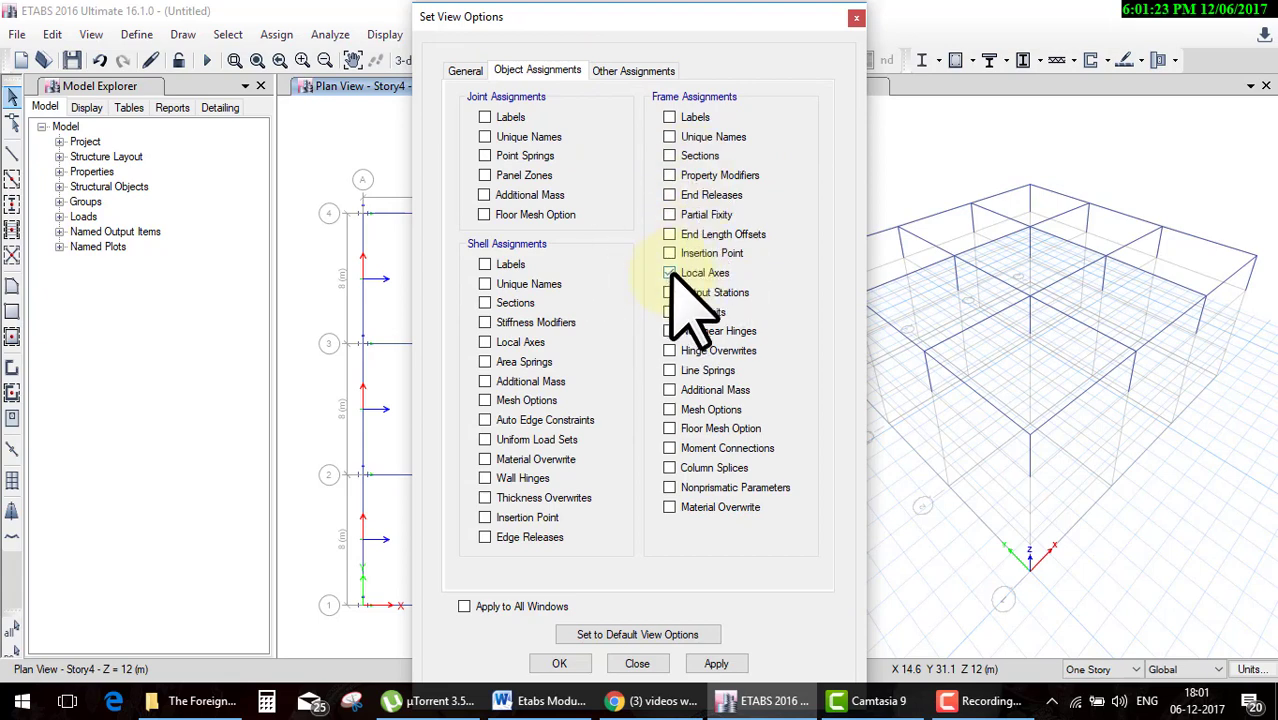
left_click(556, 663)
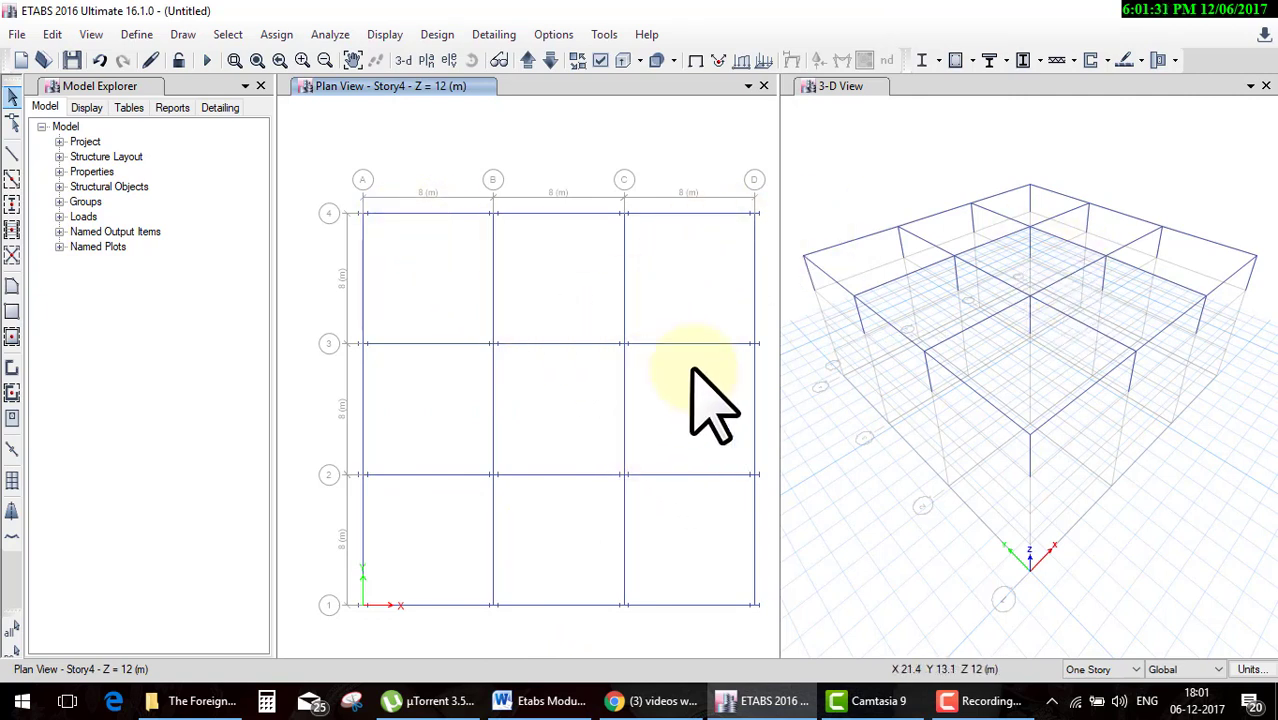
left_click(430, 213)
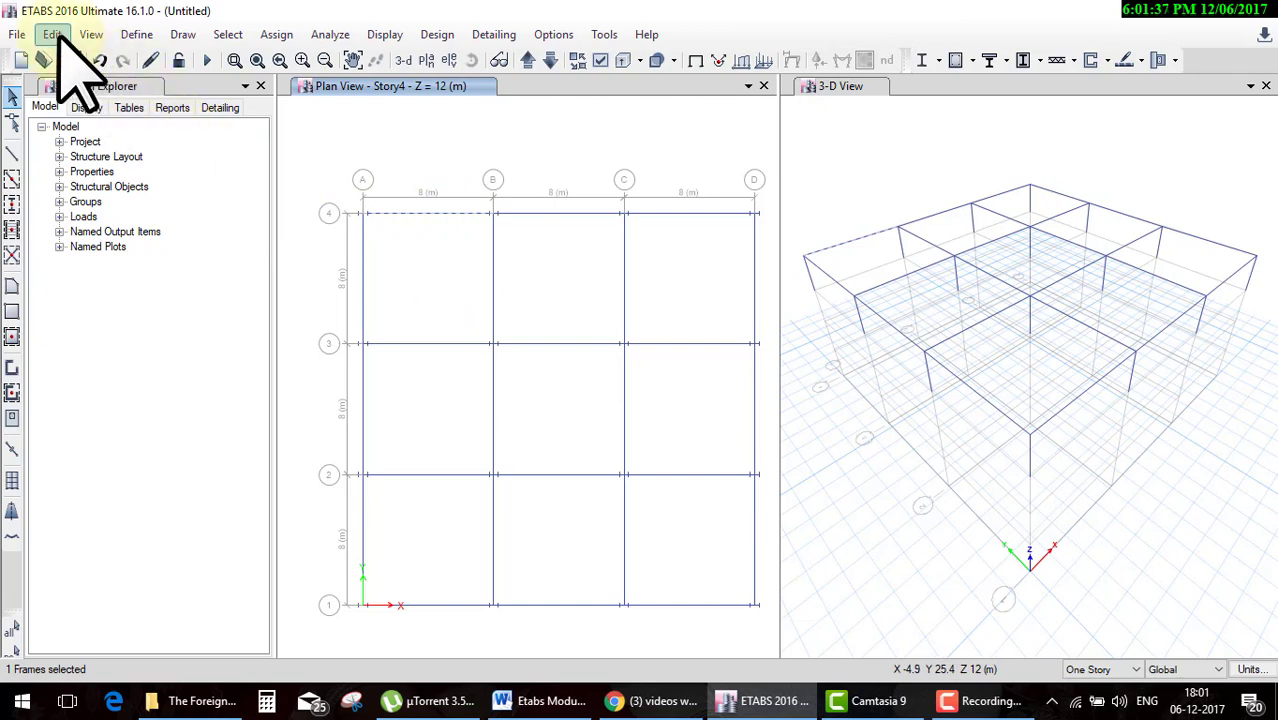
Divide the selected A–B beam into 4 frame objects with Divide Frames.
left_click(52, 35)
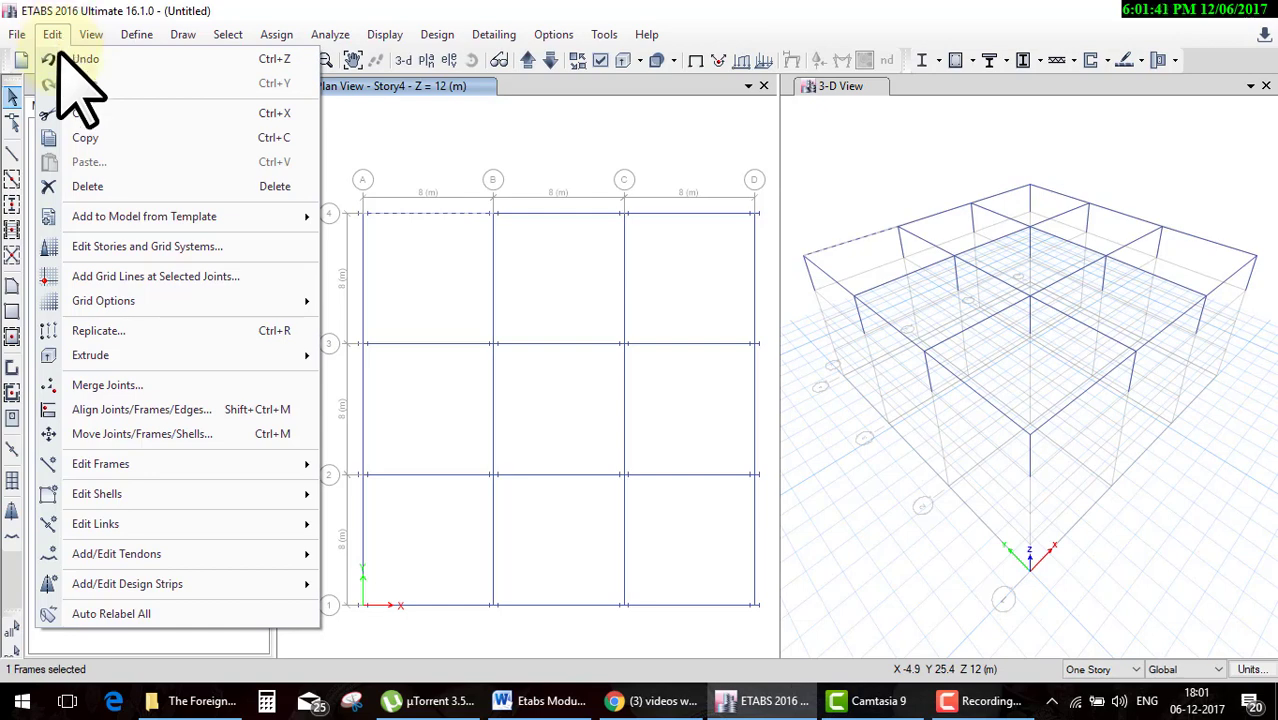
left_click(157, 464)
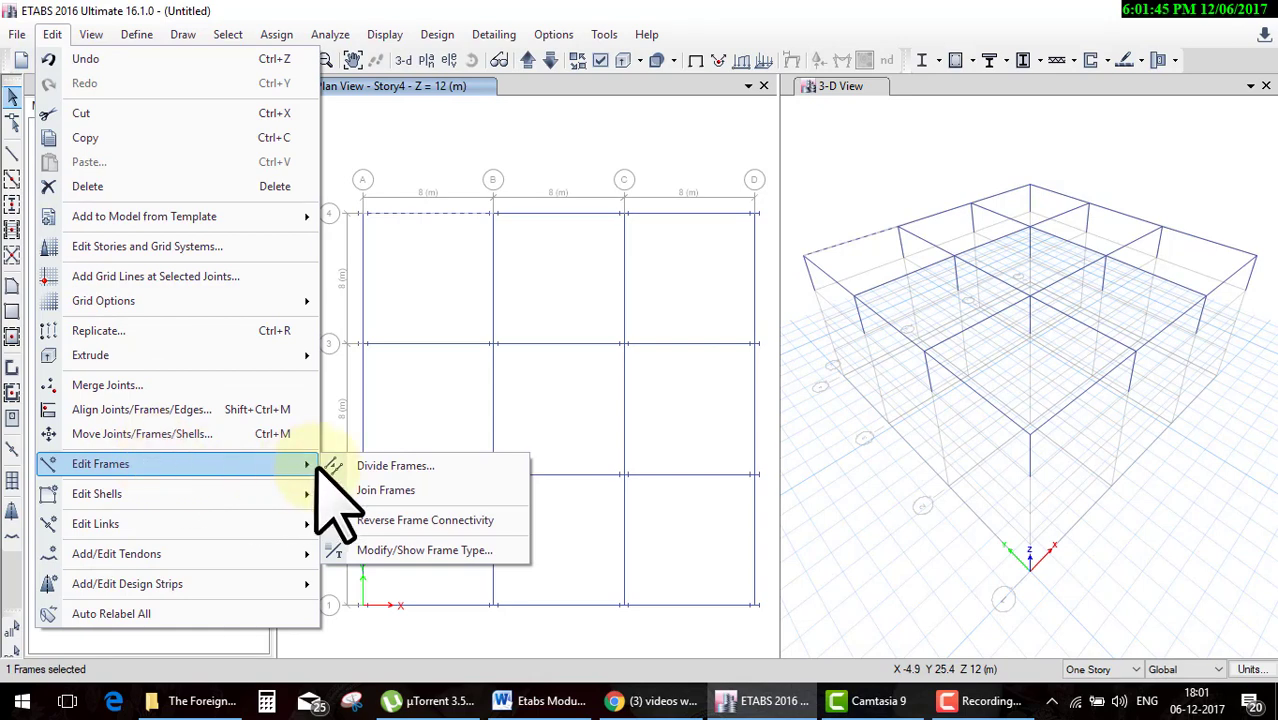
left_click(400, 467)
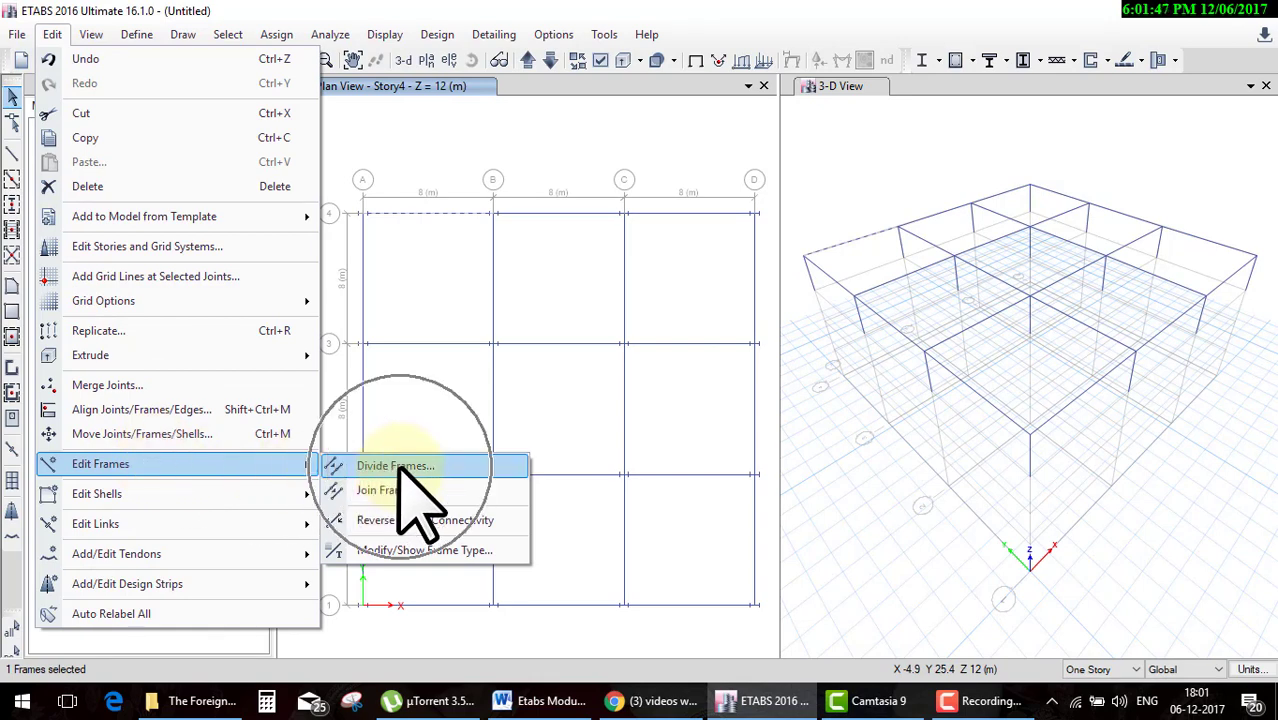
left_click(399, 467)
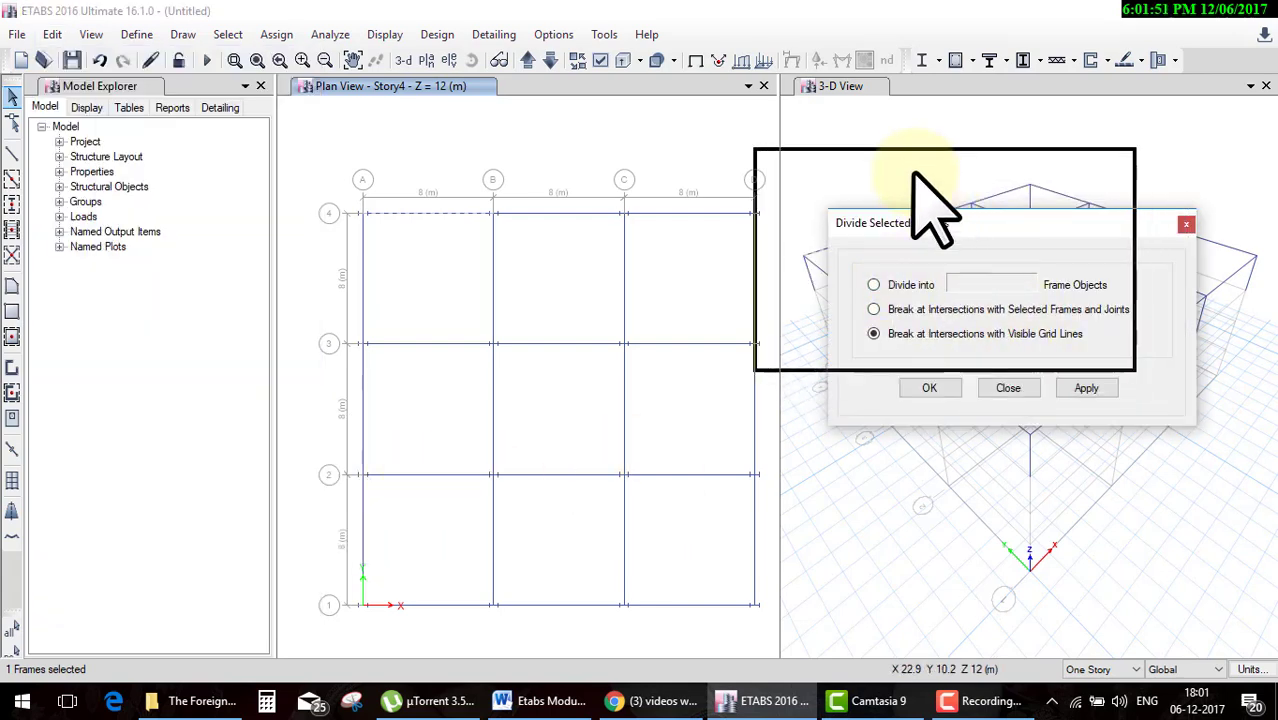
left_click_drag(972, 228, 905, 166)
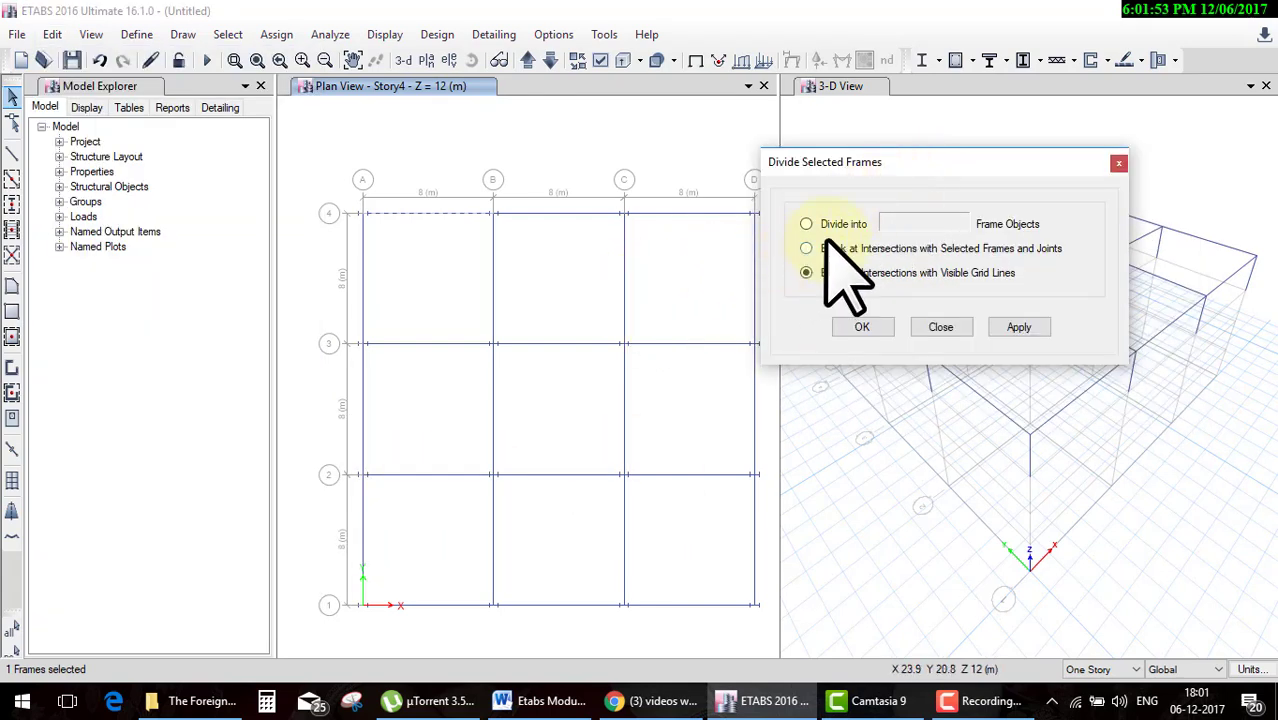
left_click(818, 224)
type("3")
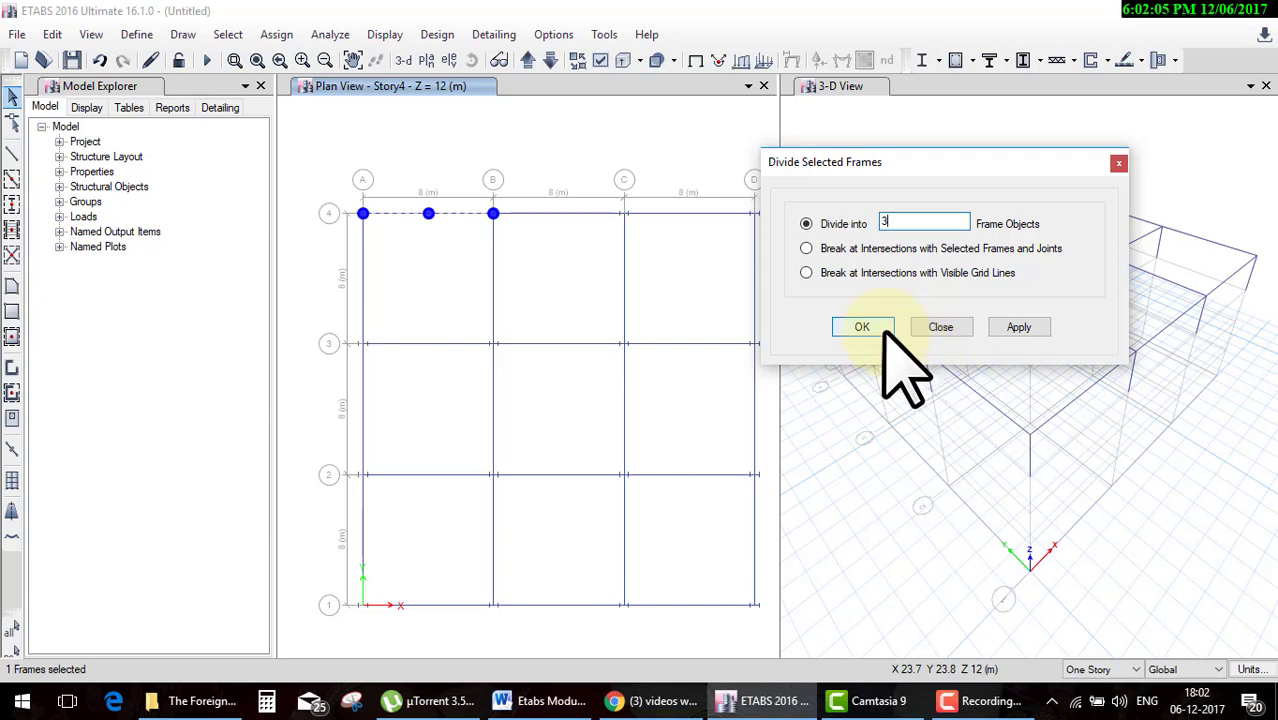
left_click(930, 248)
left_click(828, 224)
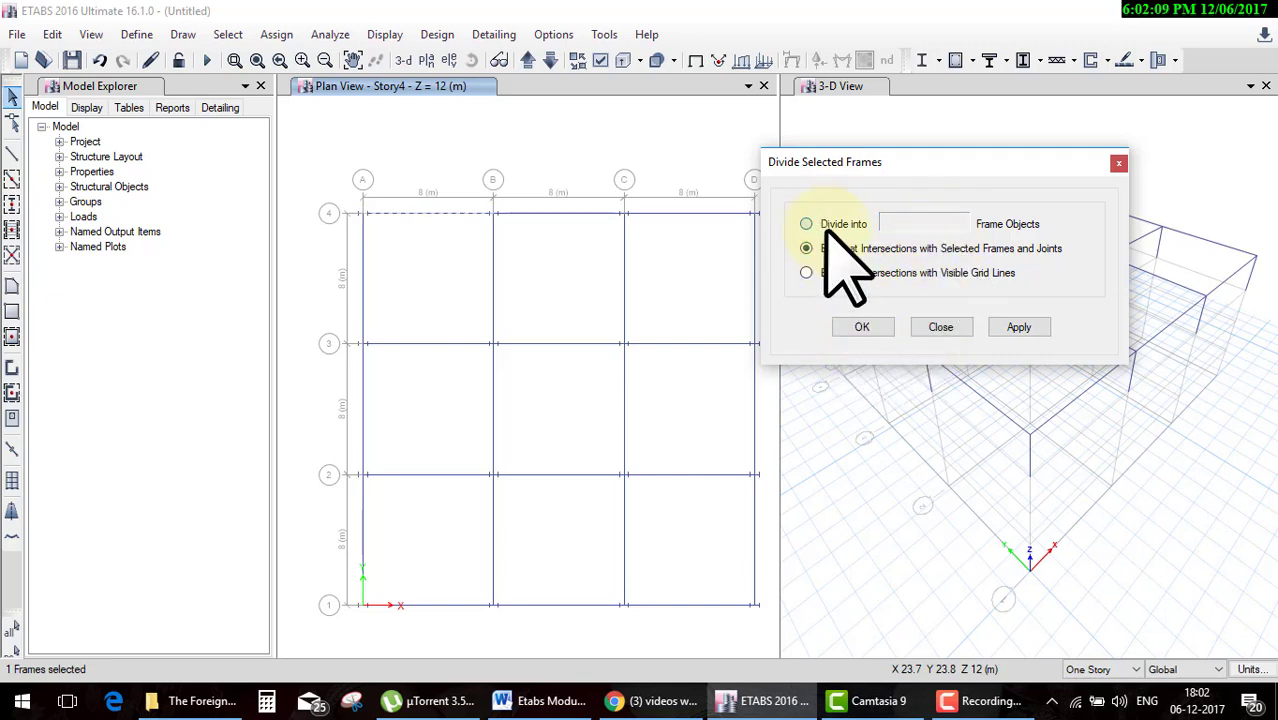
left_click_drag(893, 222, 862, 222)
type("4")
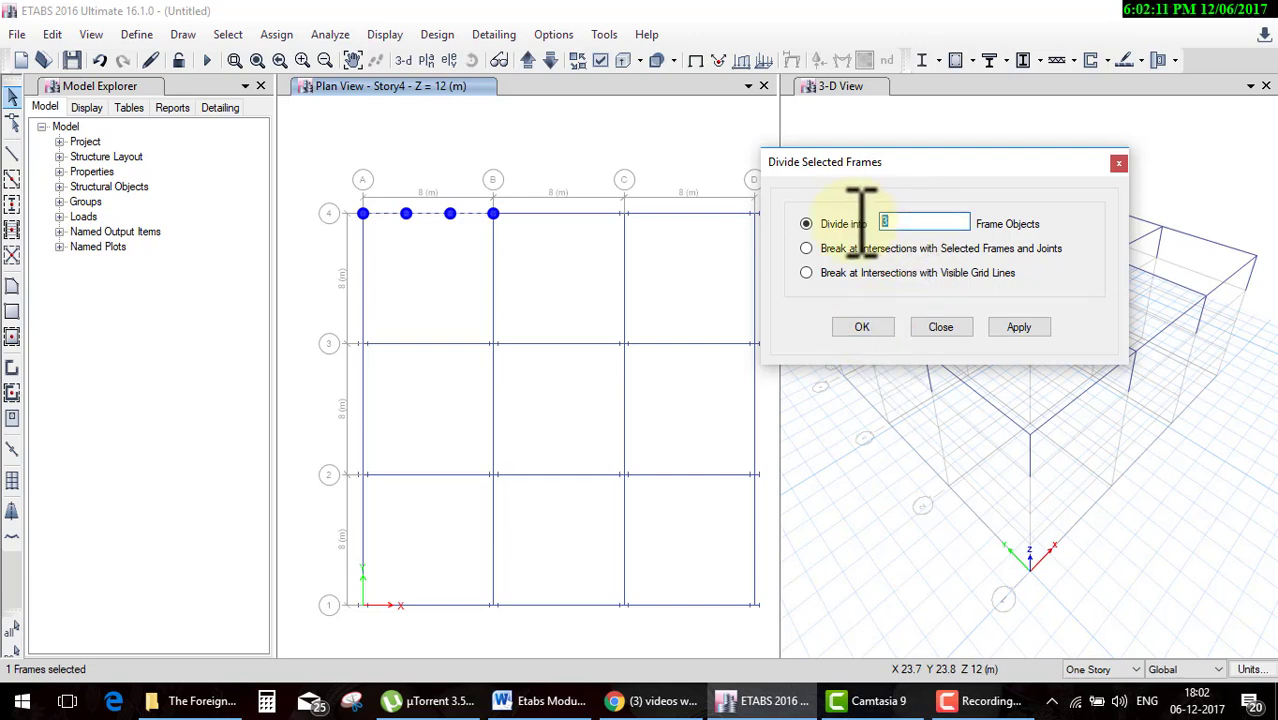
left_click(865, 328)
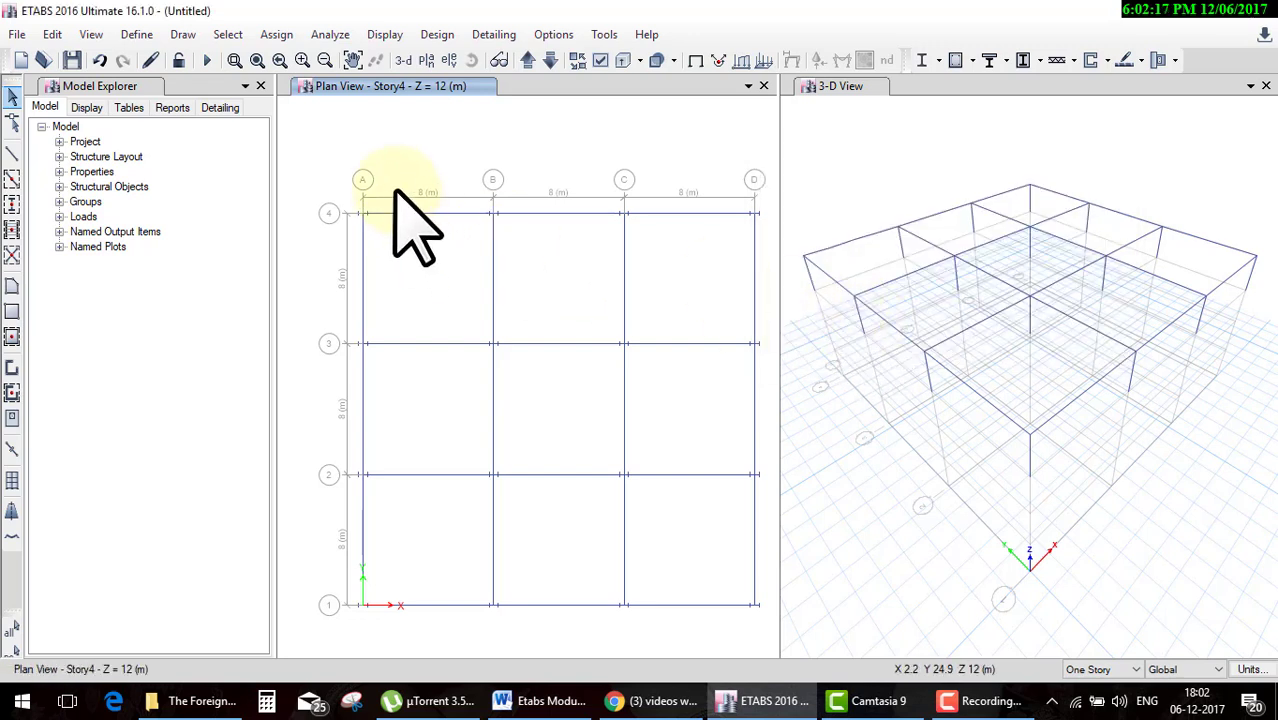
Select the new beam pieces and joints to check them, then clear the selection.
left_click_drag(380, 178, 474, 276)
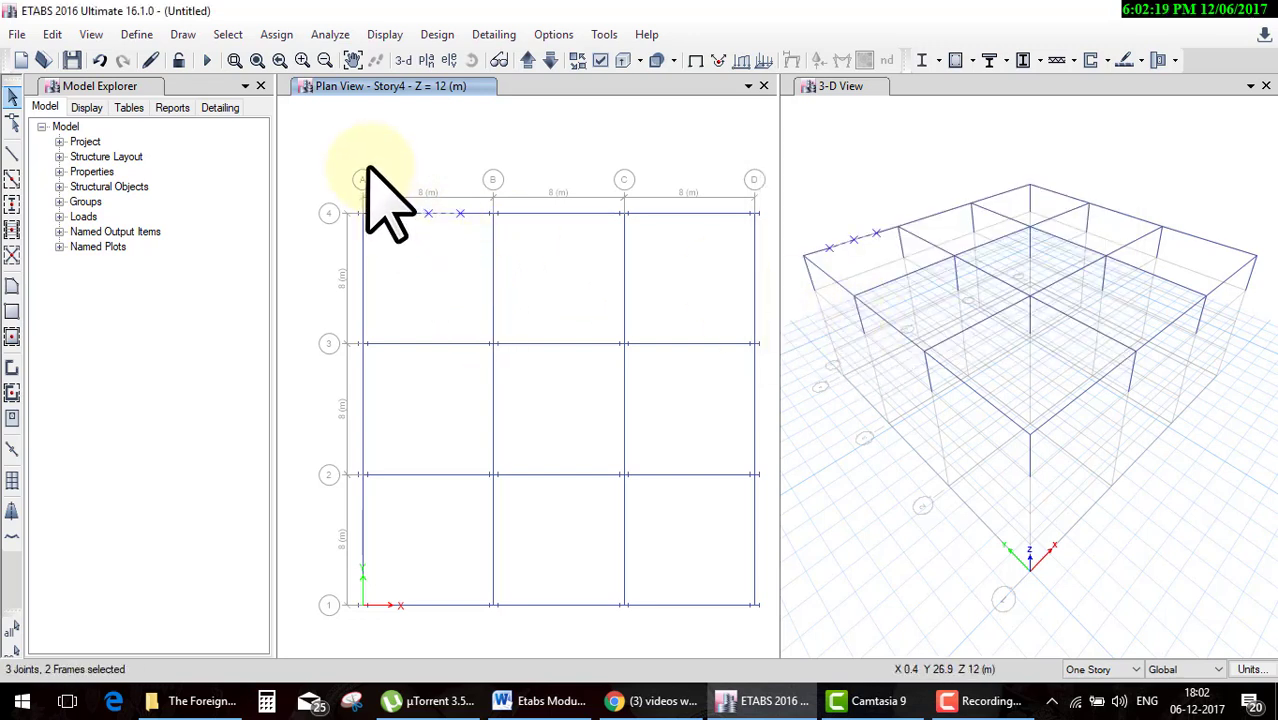
left_click_drag(369, 167, 474, 270)
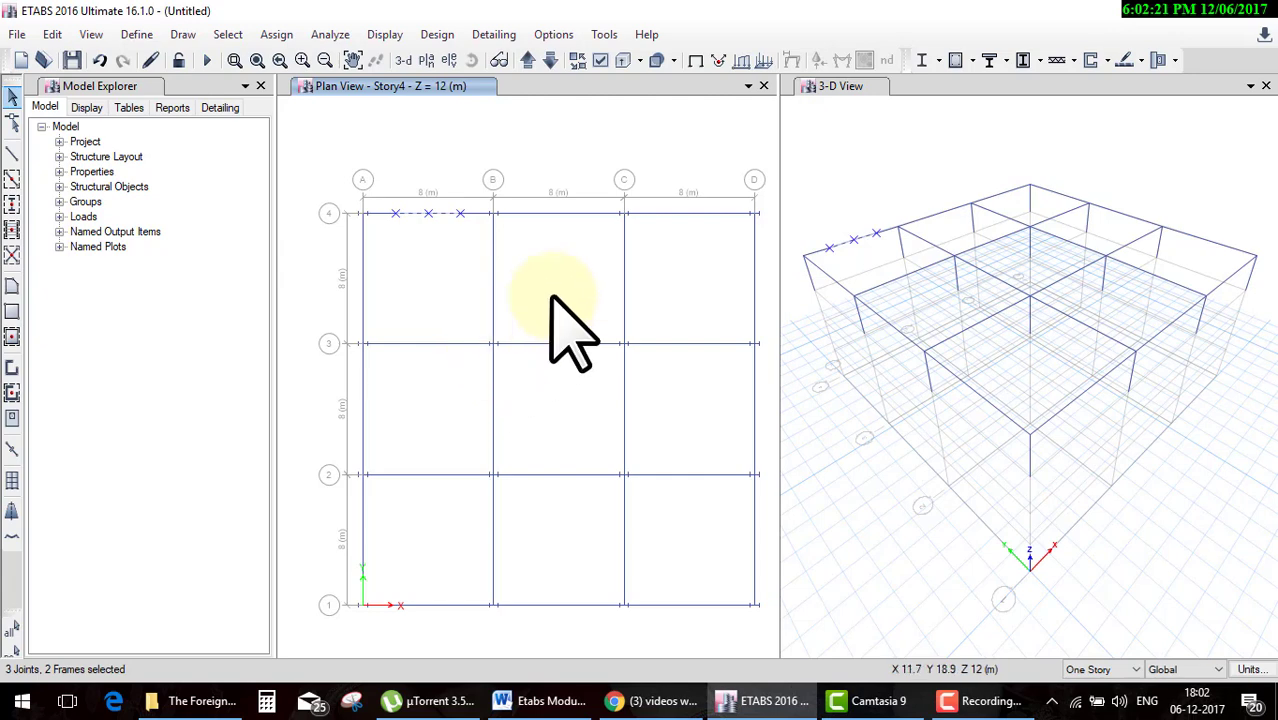
key("ctrl+q")
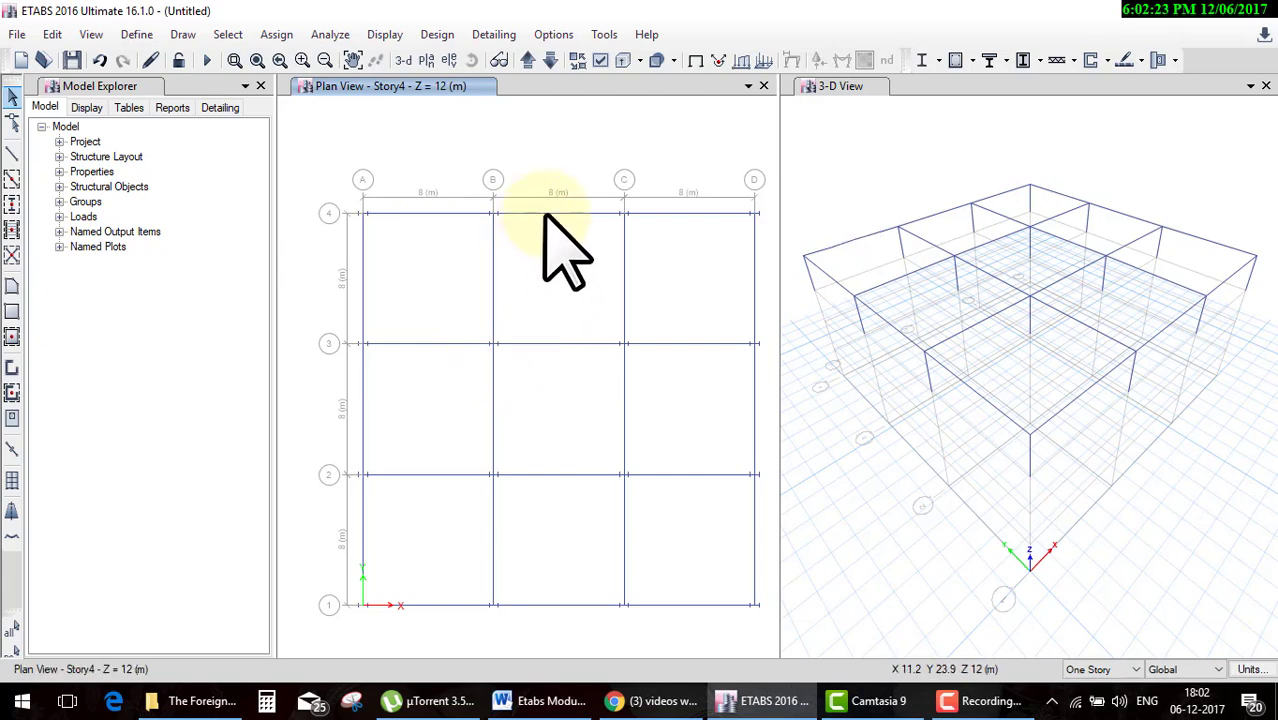
left_click(52, 34)
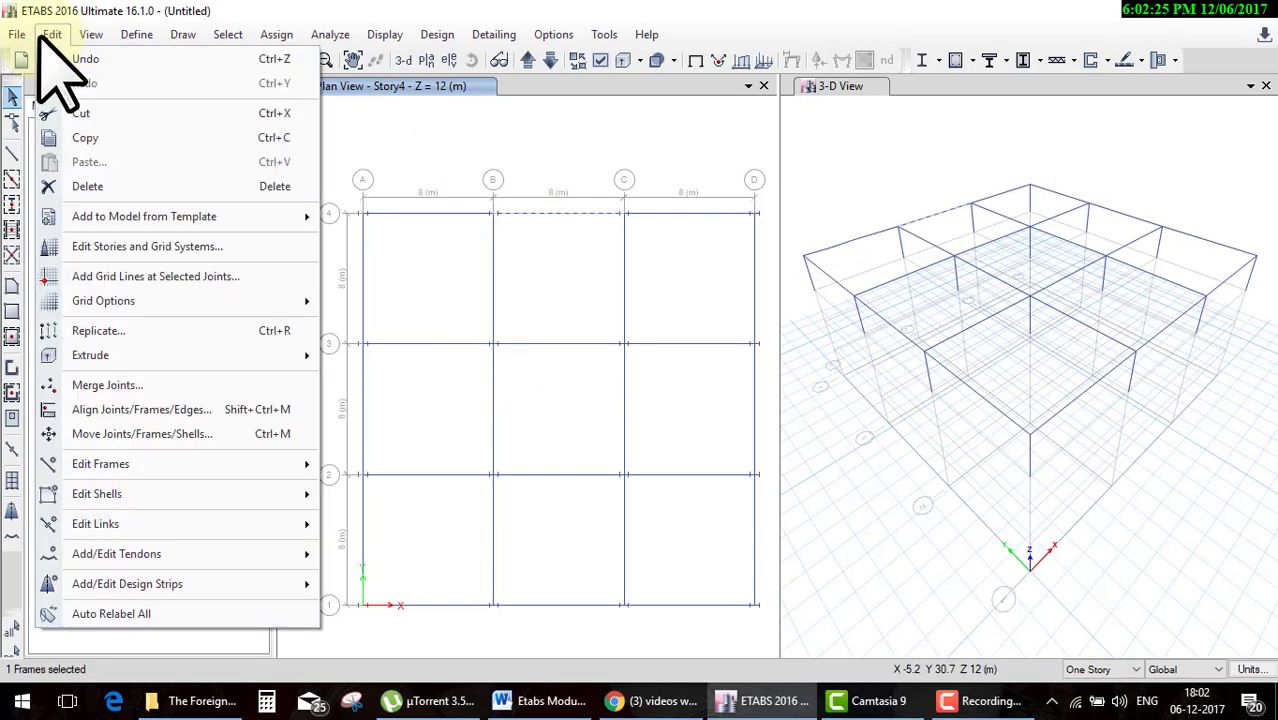
mouse_move(100, 464)
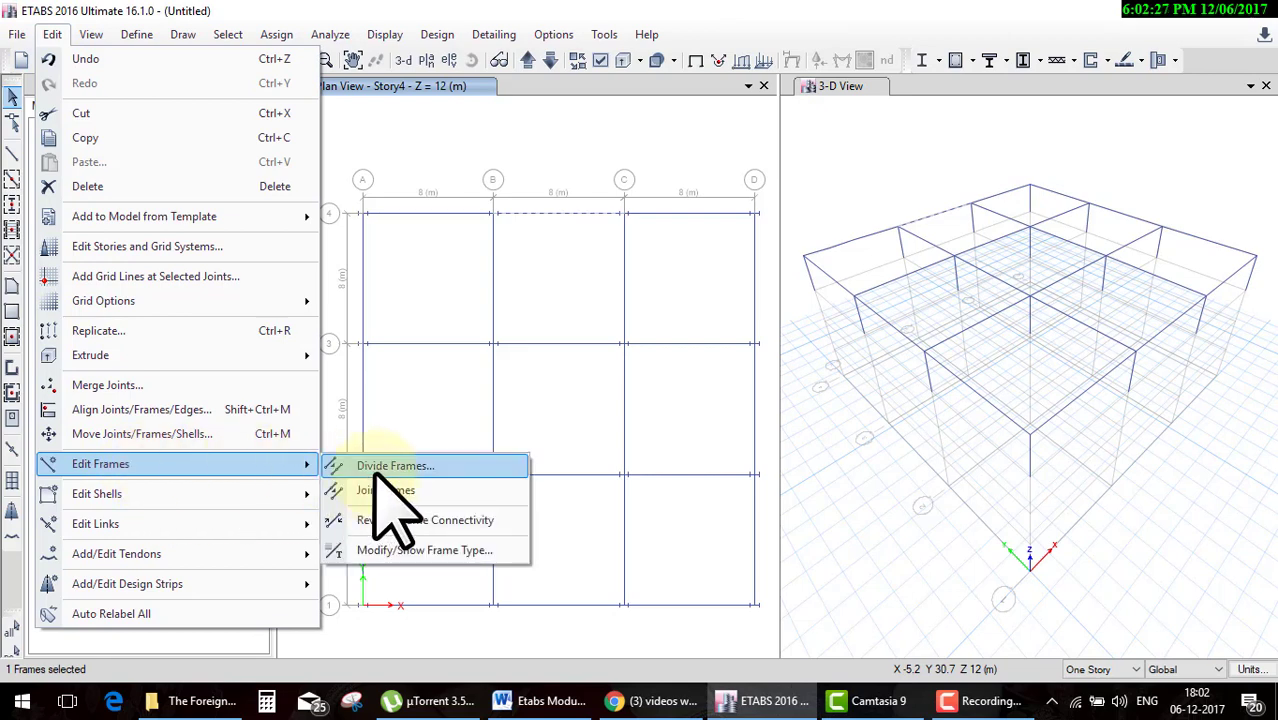
left_click(395, 466)
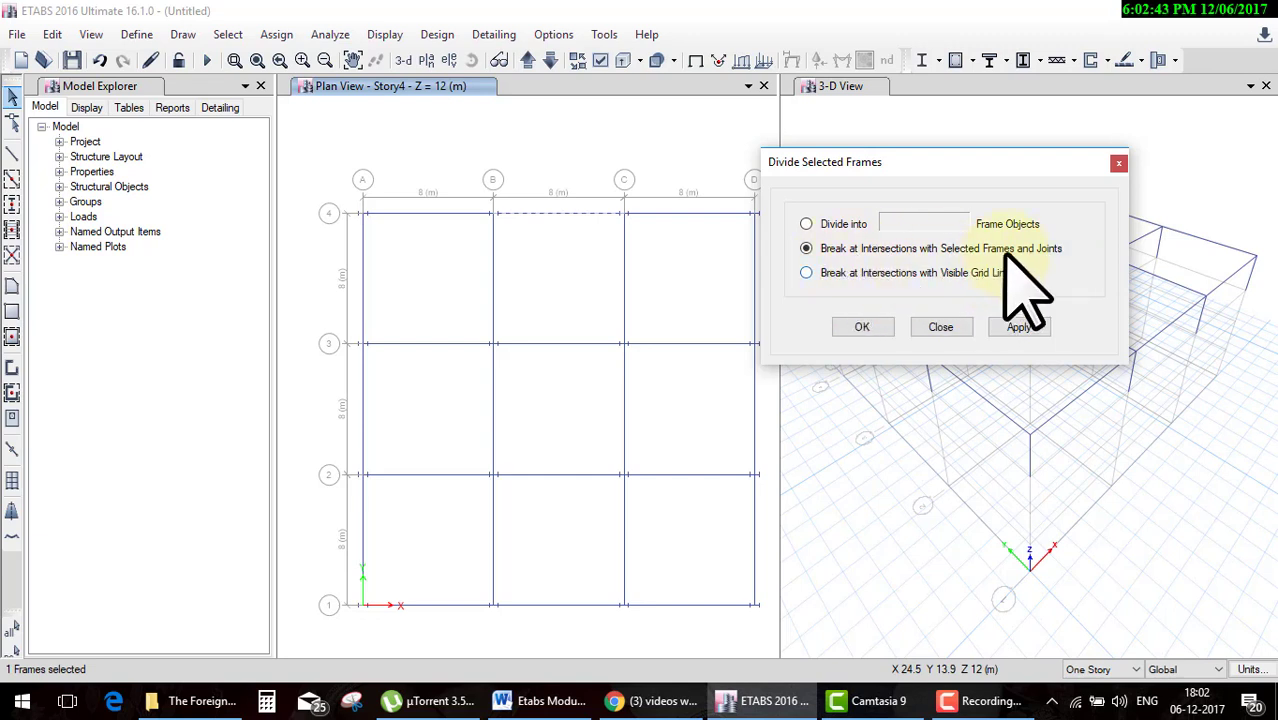
left_click(941, 327)
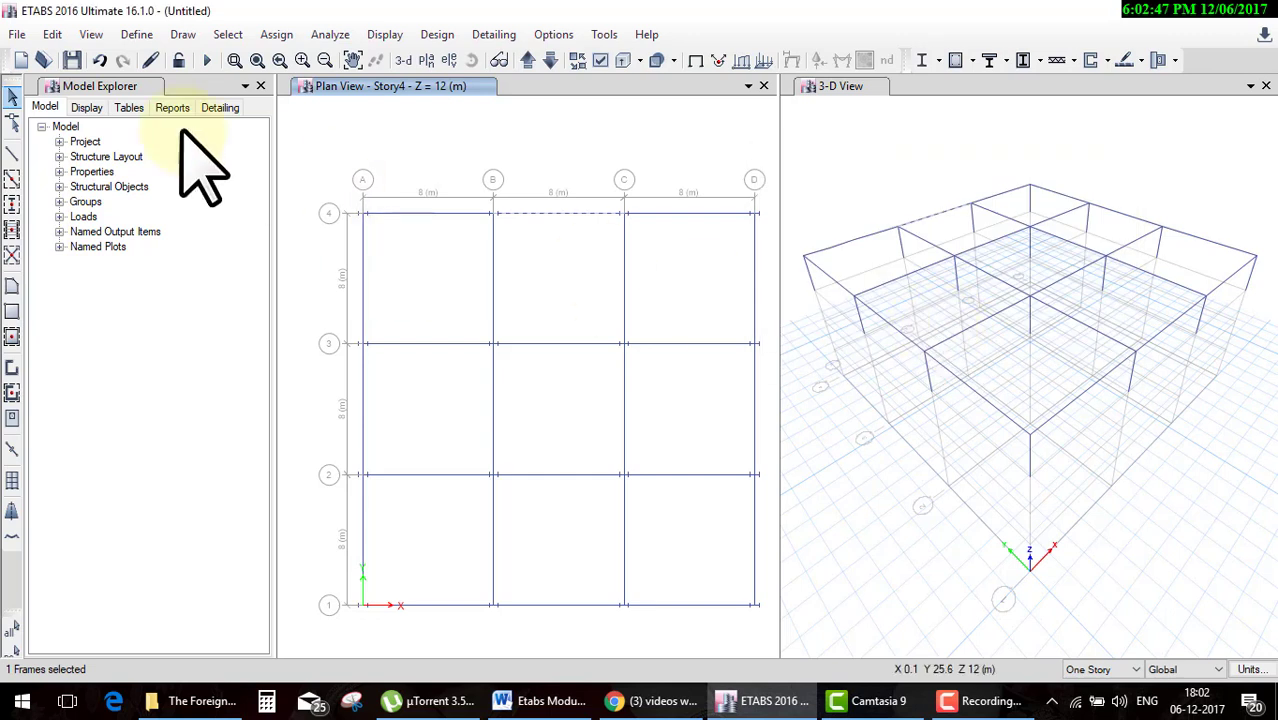
Draw diagonal beams A3–B4 and B3–A4 forming an X in the A–B bay.
left_click(12, 153)
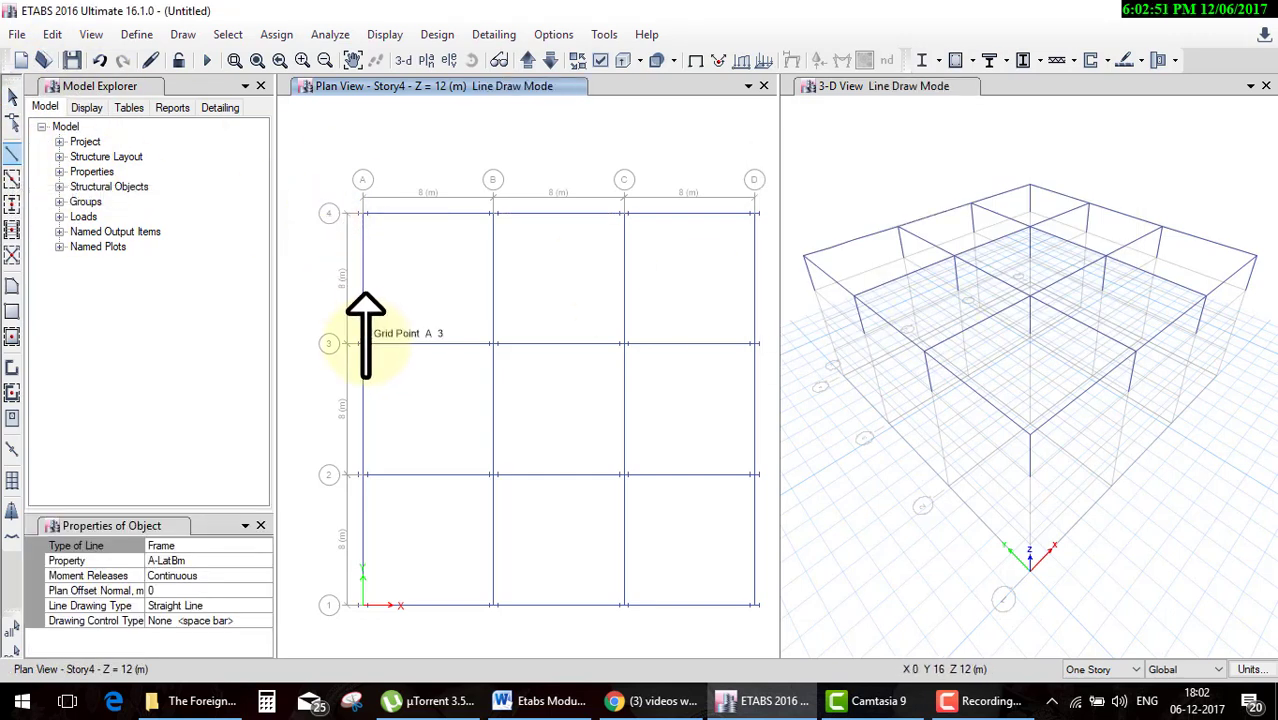
left_click(363, 343)
left_click(492, 213)
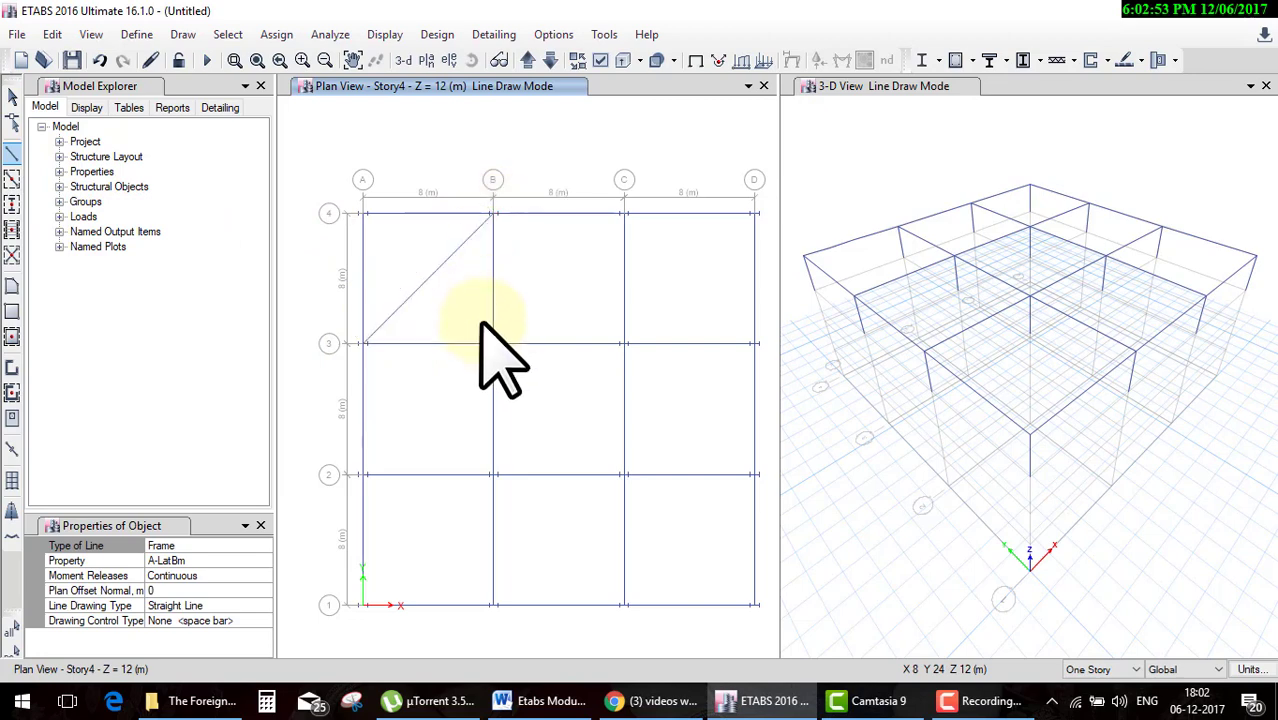
left_click(492, 343)
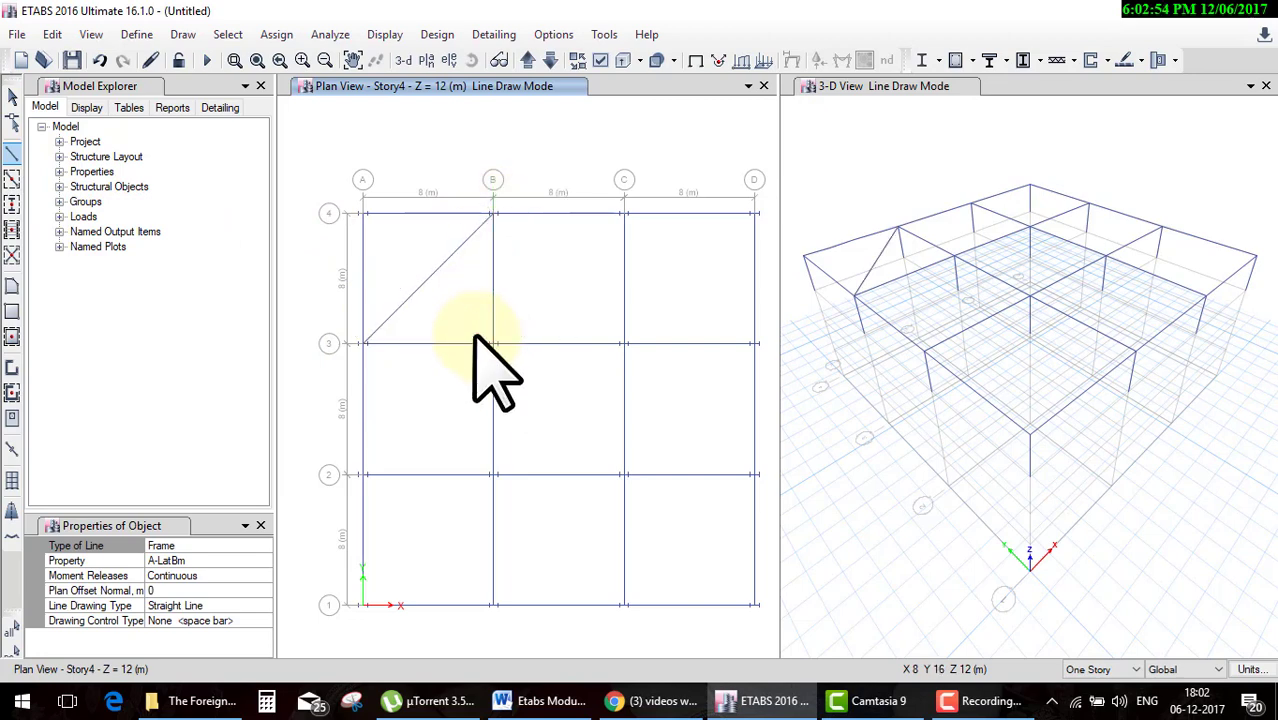
left_click(363, 213)
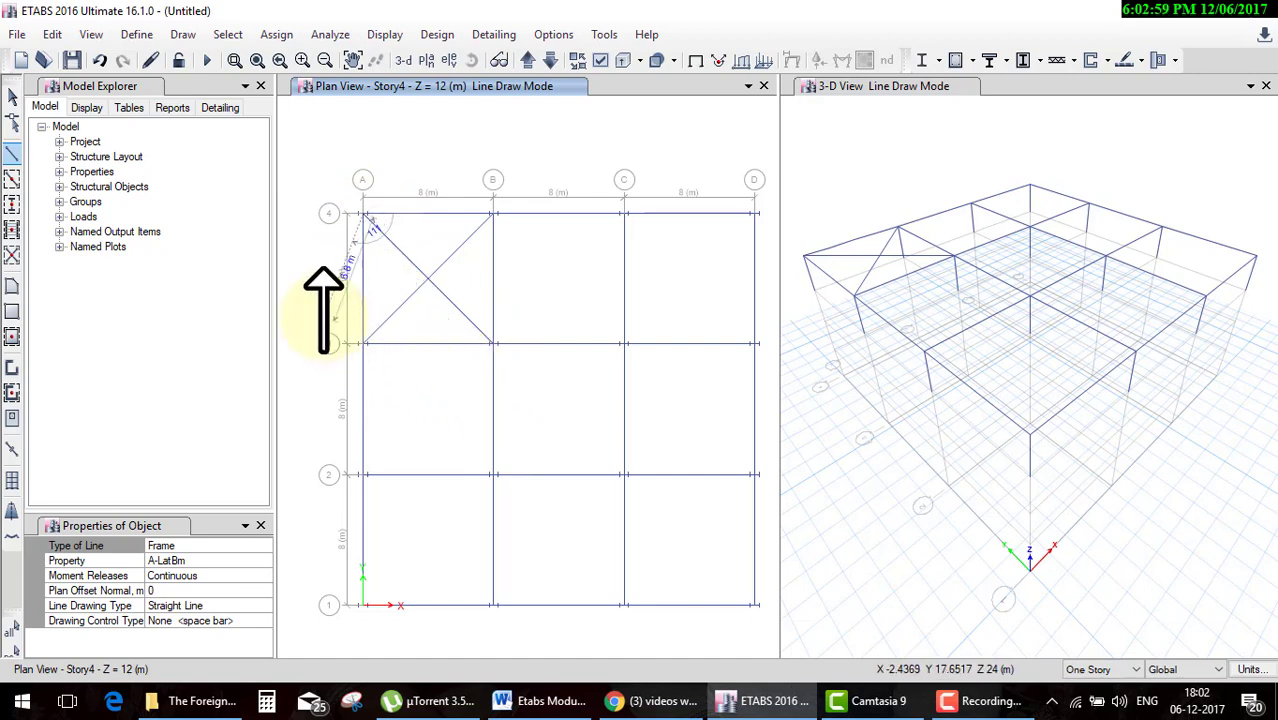
key("Escape")
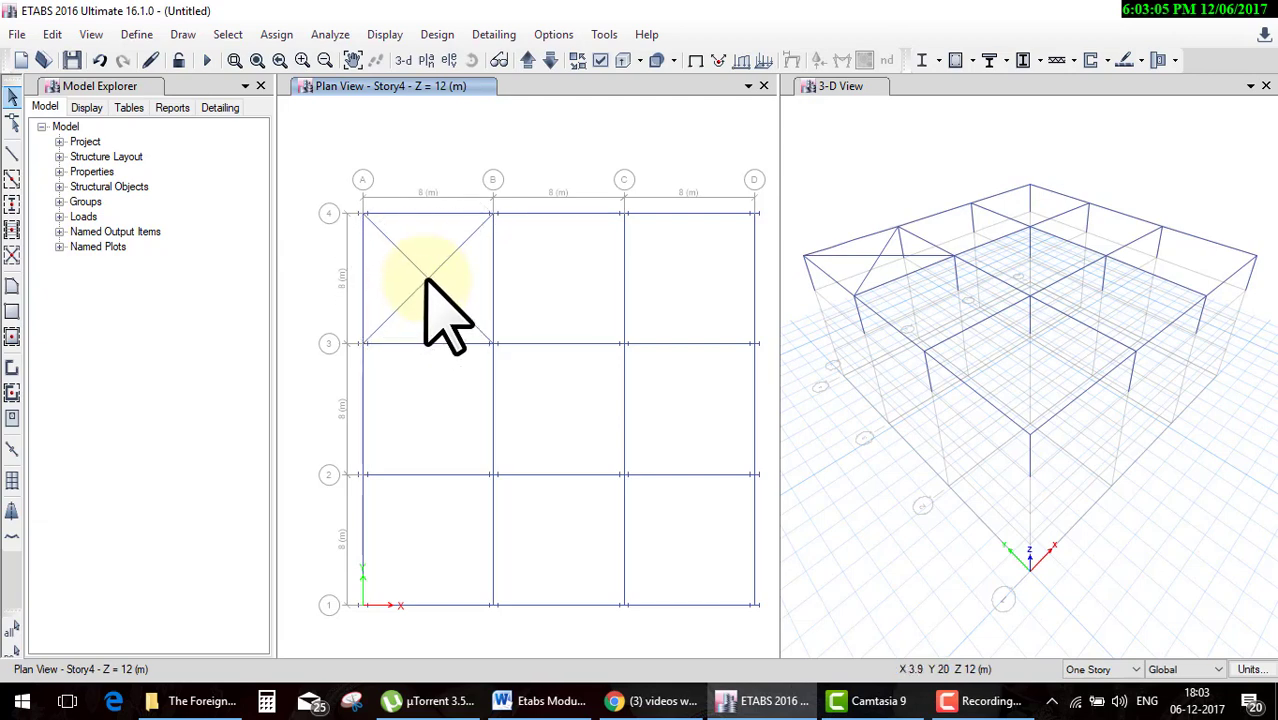
Break the diagonals at their crossing using Divide Frames' Break at Intersections option.
left_click(424, 283)
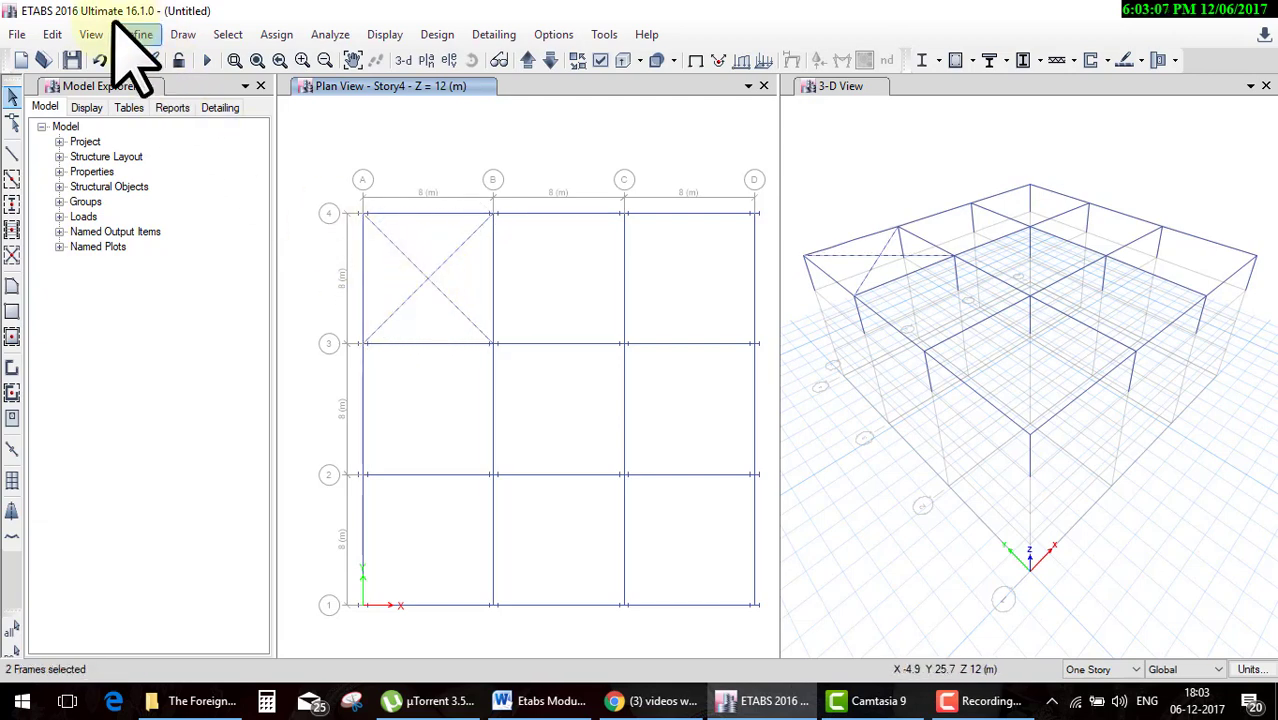
left_click(52, 34)
mouse_move(101, 464)
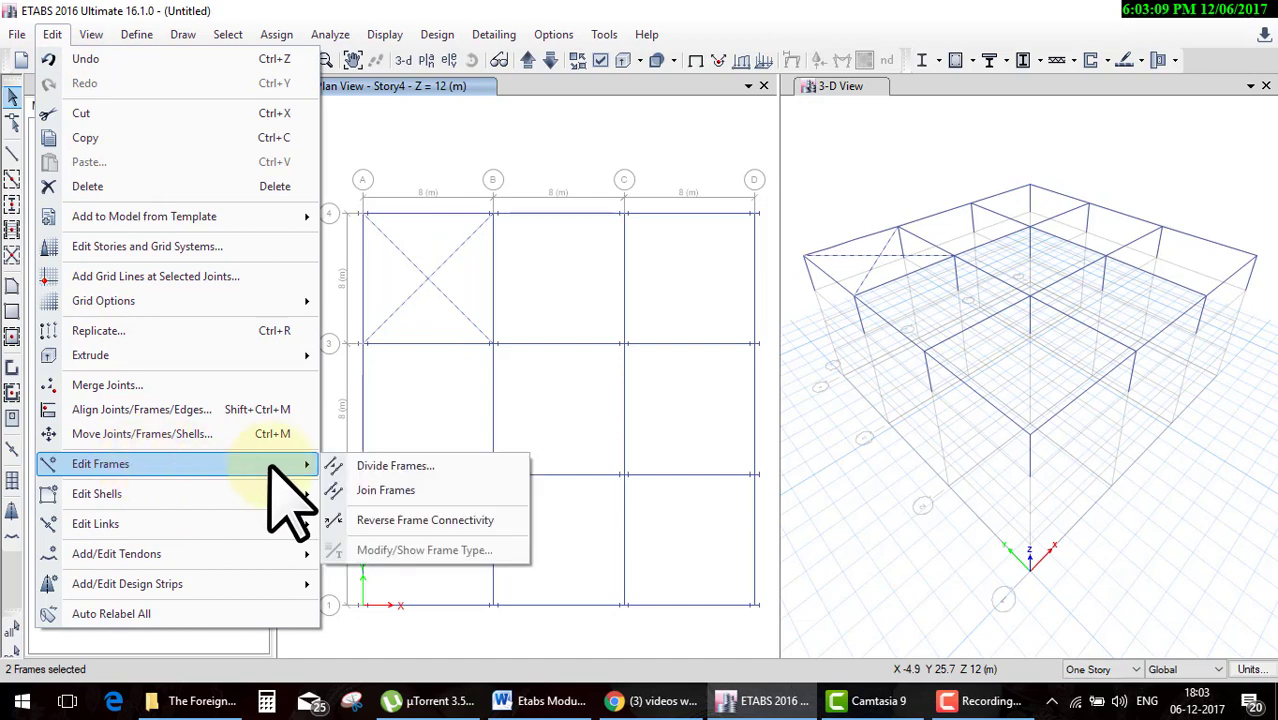
left_click(365, 469)
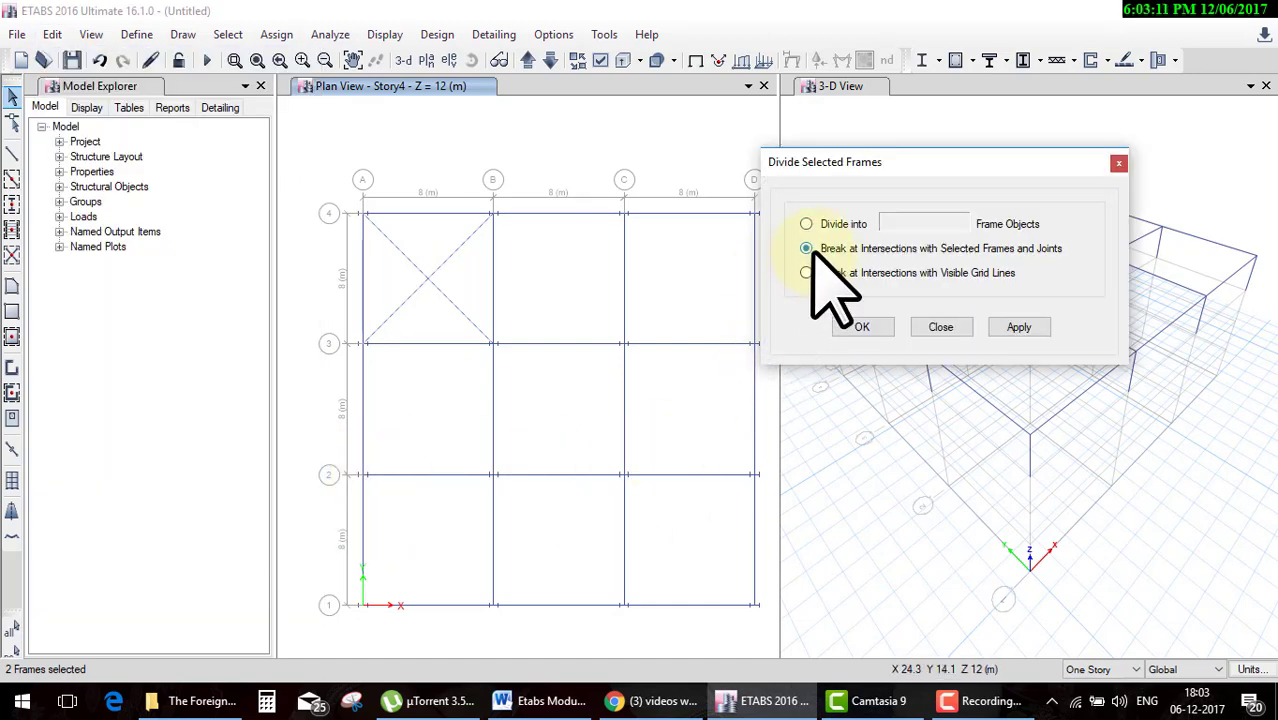
left_click(862, 328)
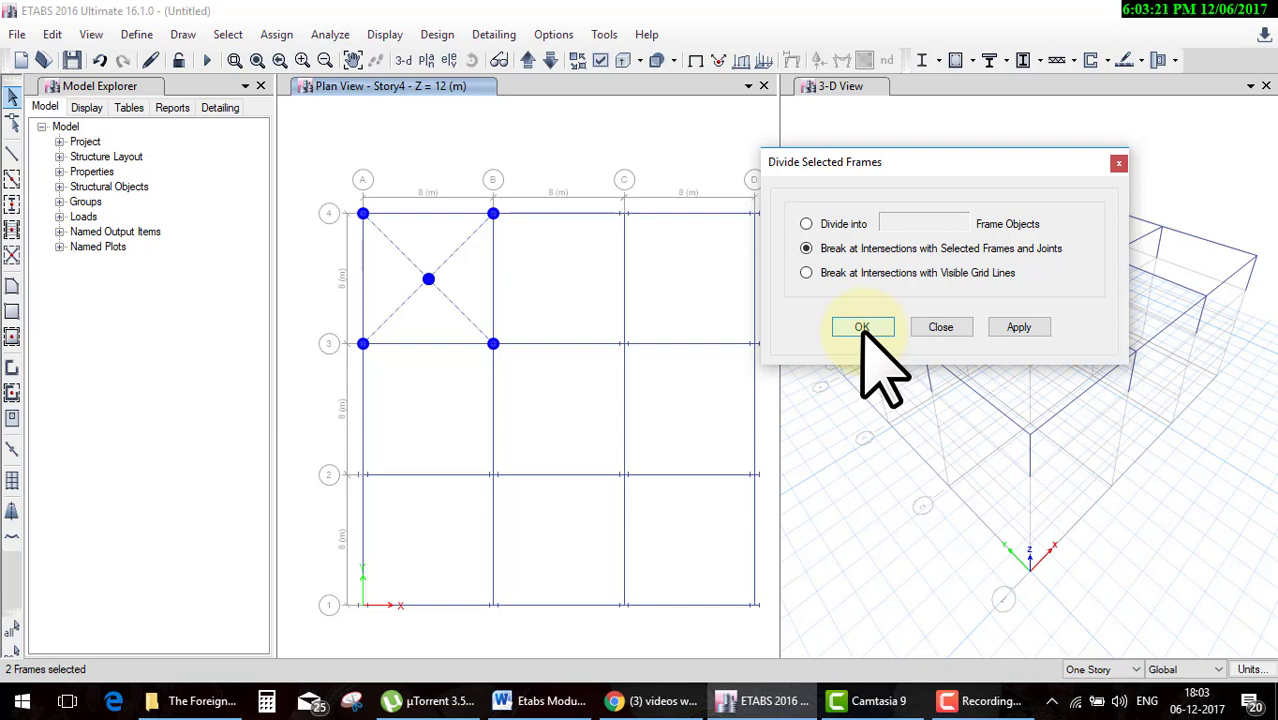
left_click(862, 328)
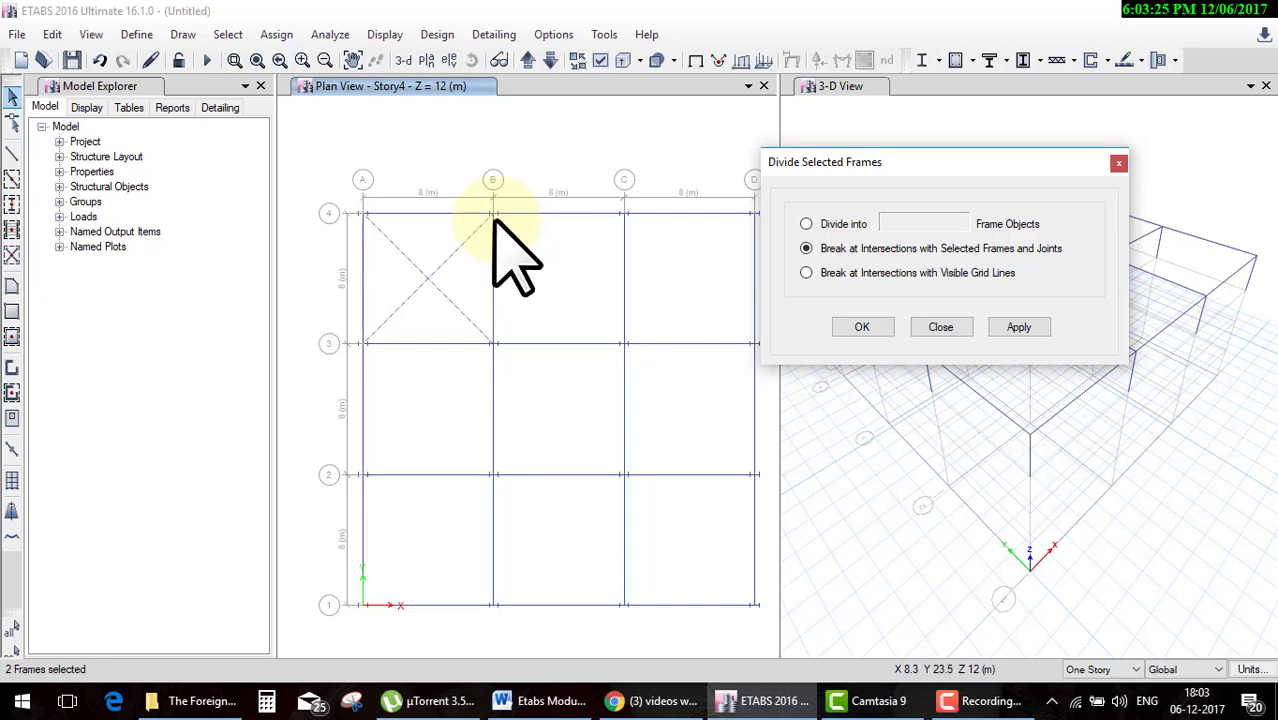
Select the lower-right diagonal half, crossing joint and line-3 B–C beam, and open Divide Frames.
left_click(855, 327)
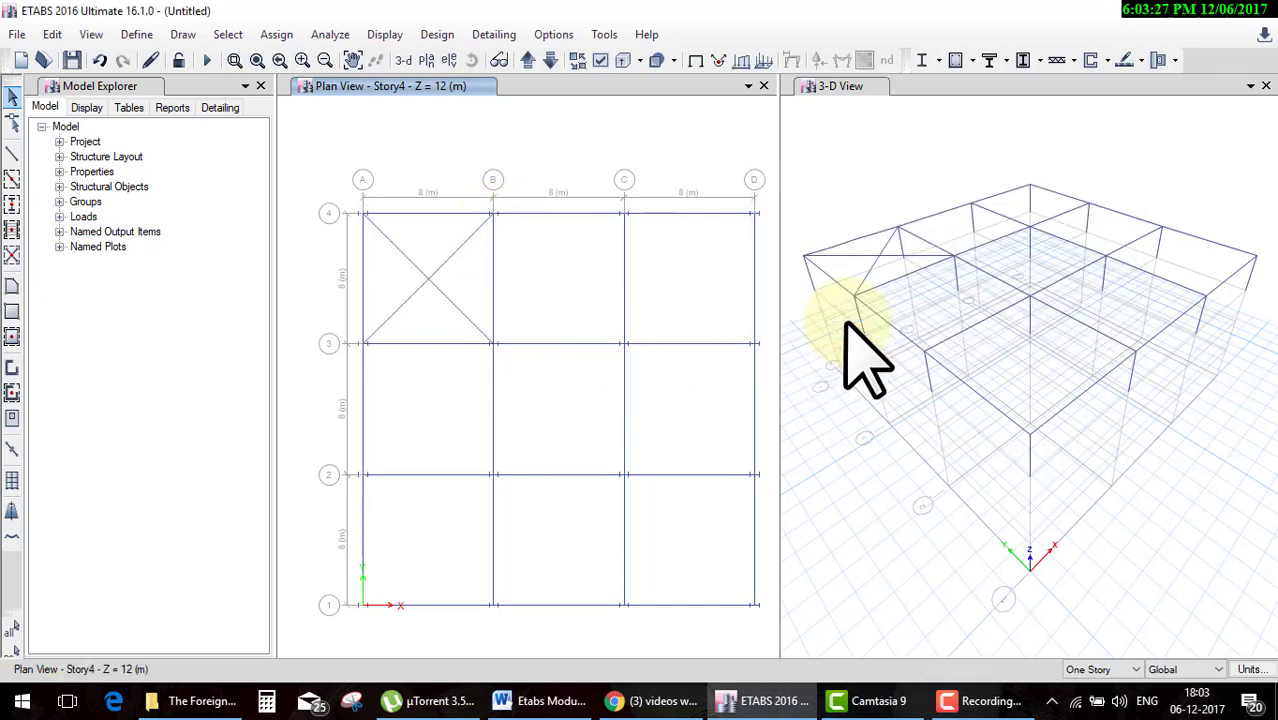
left_click(444, 298)
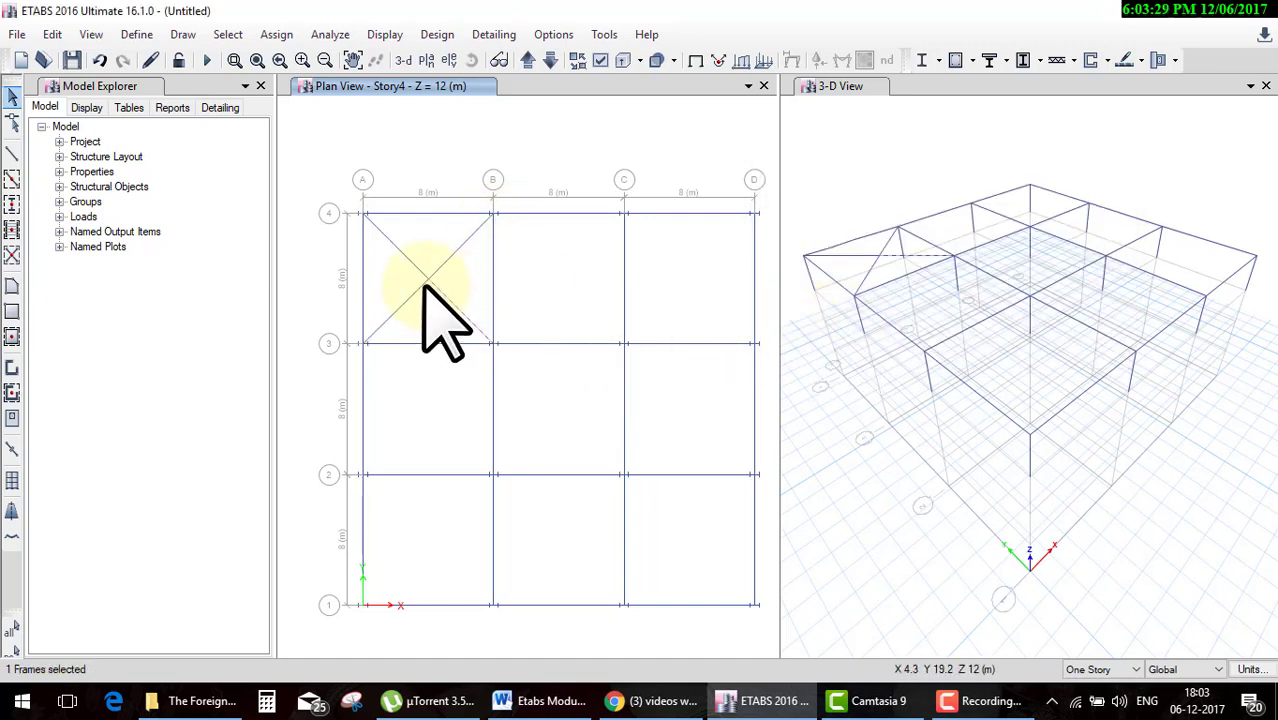
left_click(428, 281)
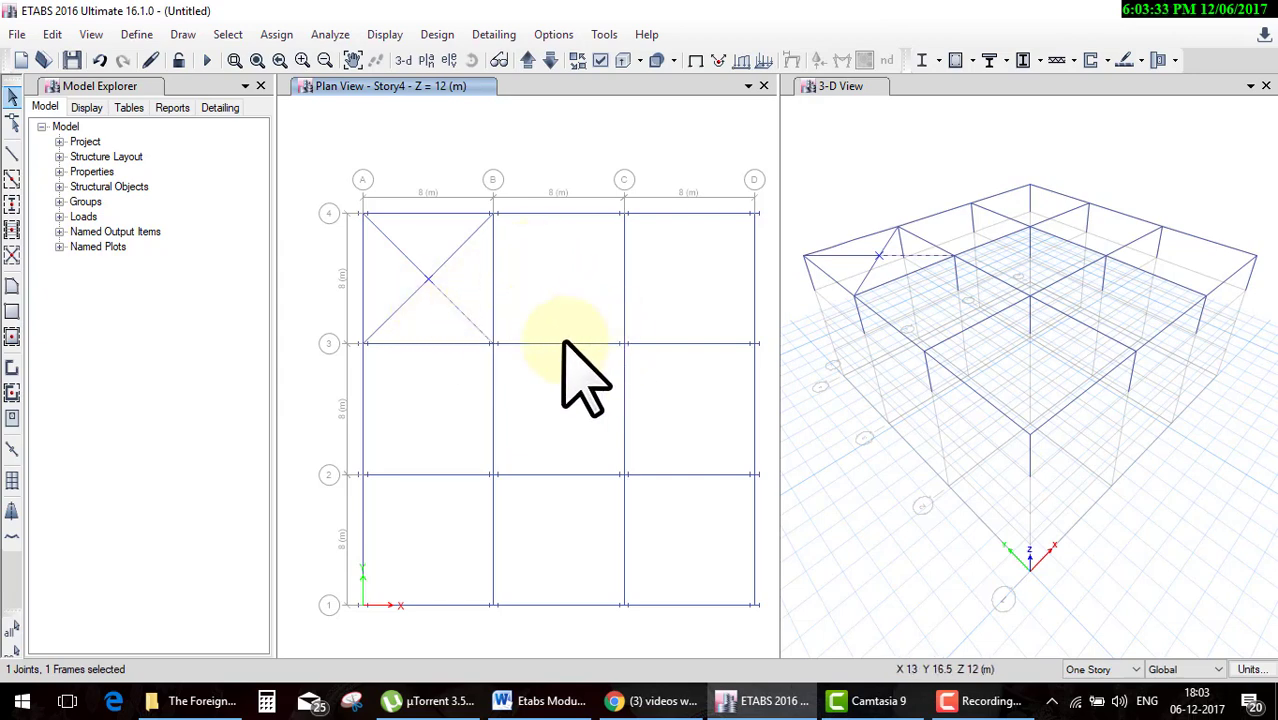
left_click(560, 345)
left_click(52, 34)
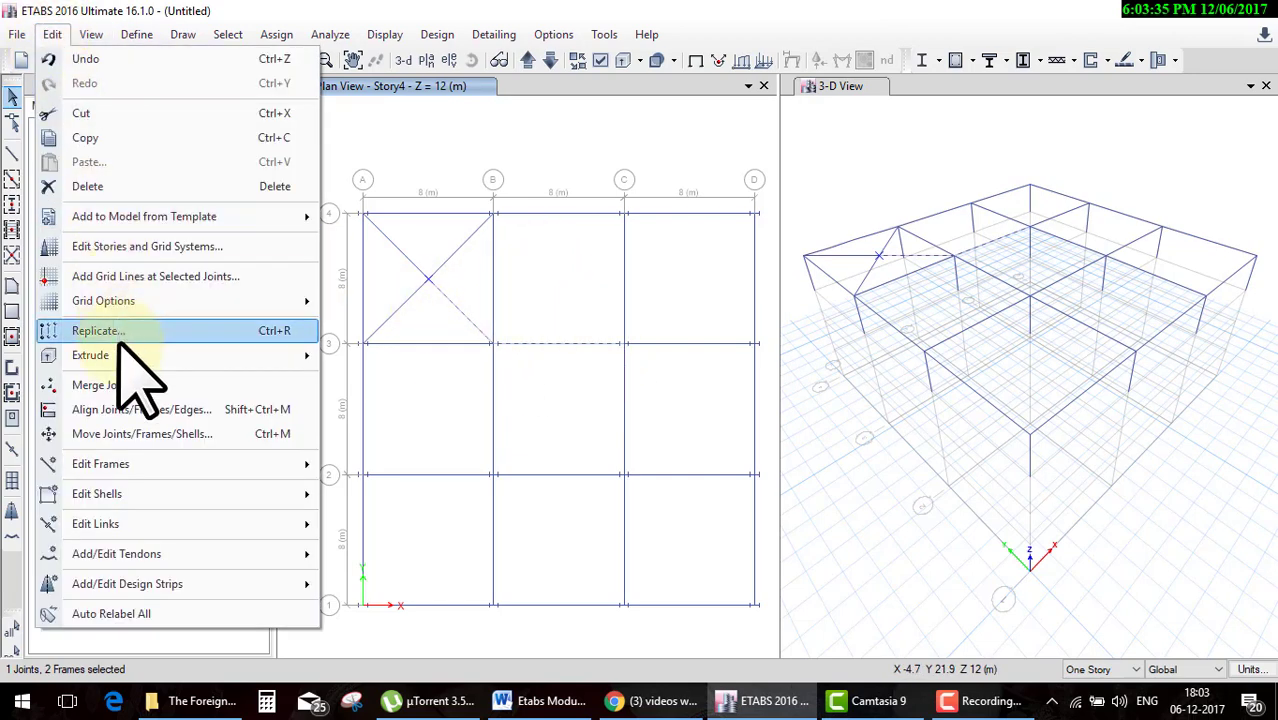
left_click(352, 463)
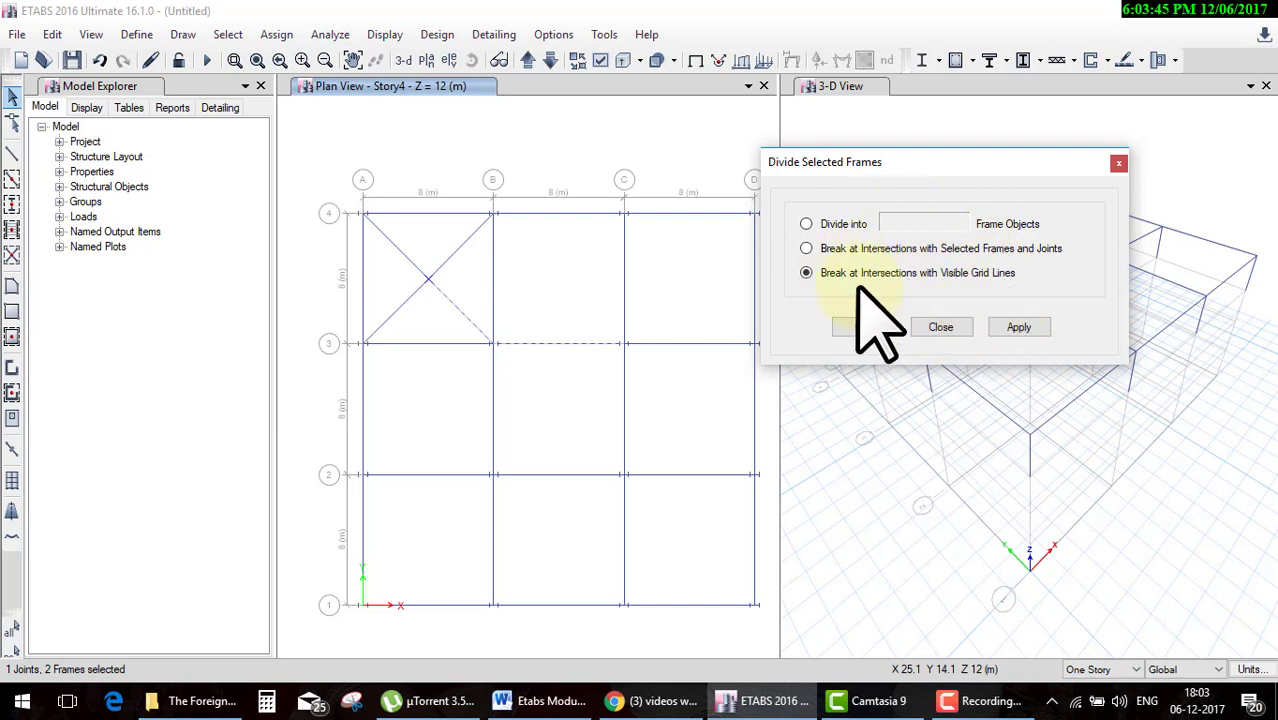
left_click(941, 327)
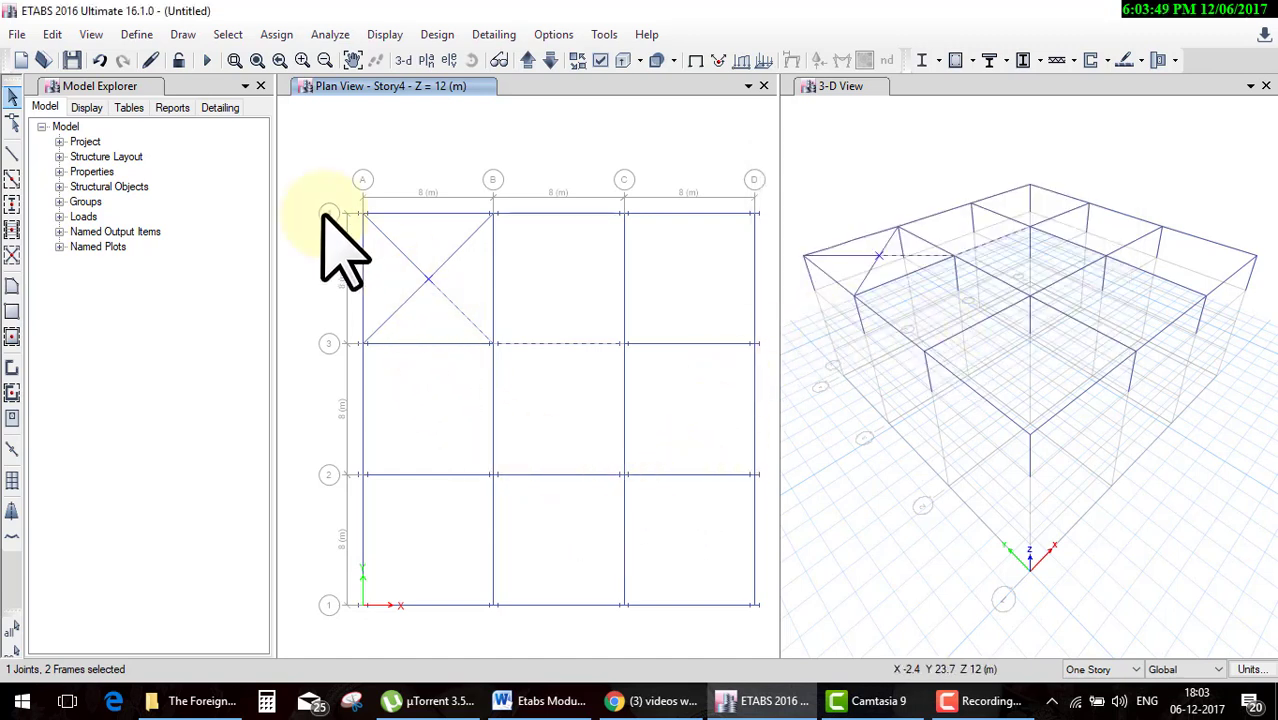
Delete the upper-left bay beams and the X diagonals.
left_click_drag(324, 201, 457, 306)
left_click_drag(652, 466, 708, 520)
key("Delete")
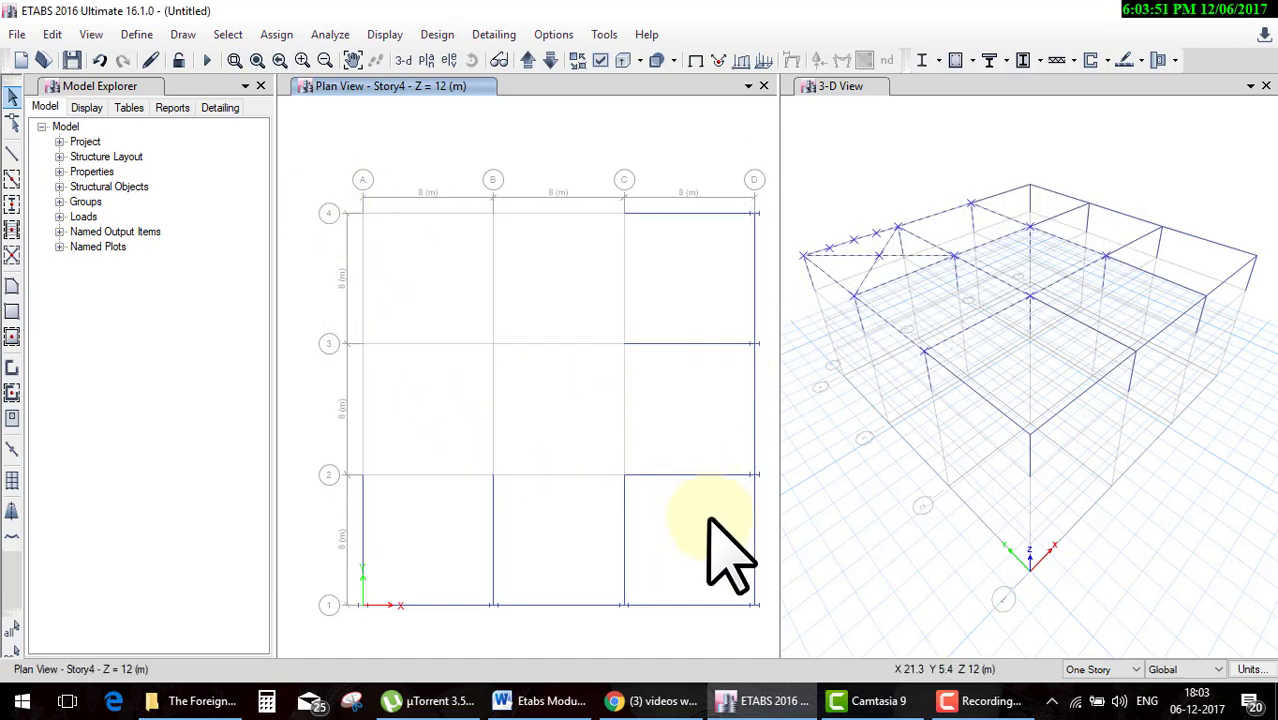
Draw new beams A3–C3, C3–B4 and B4–B2, then select the grid-3 and line-B beams.
left_click(13, 152)
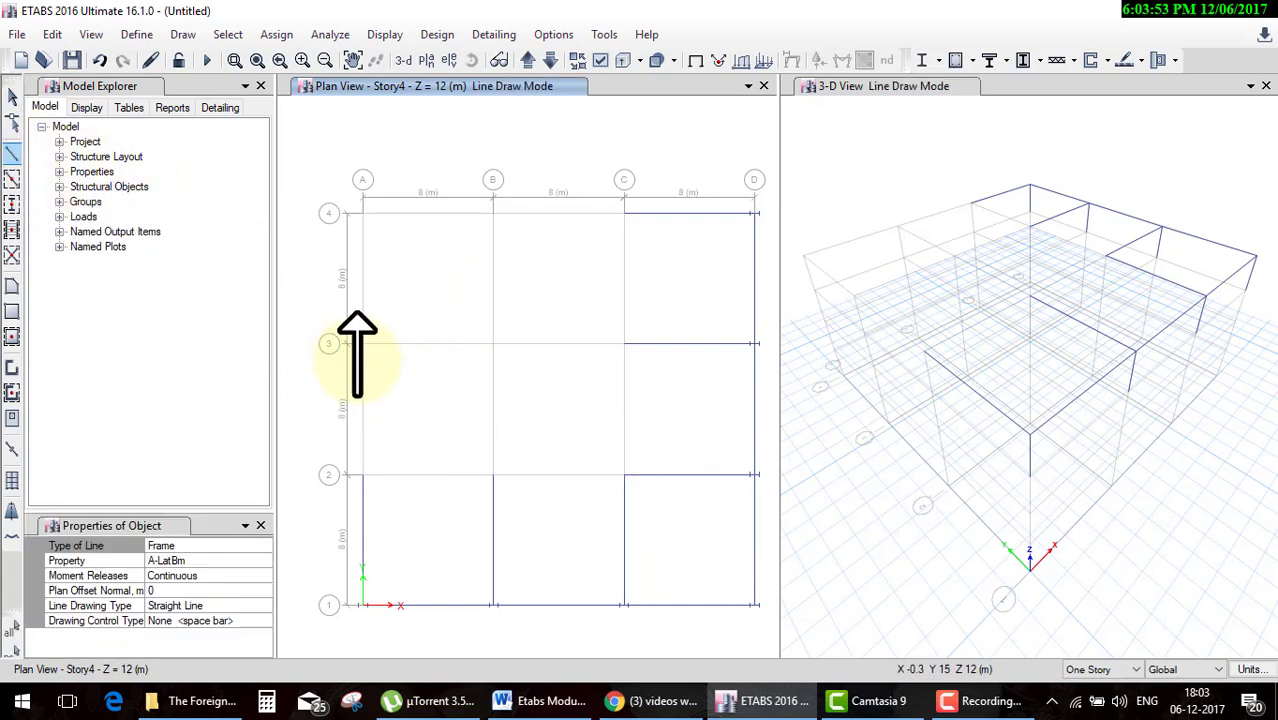
left_click(363, 343)
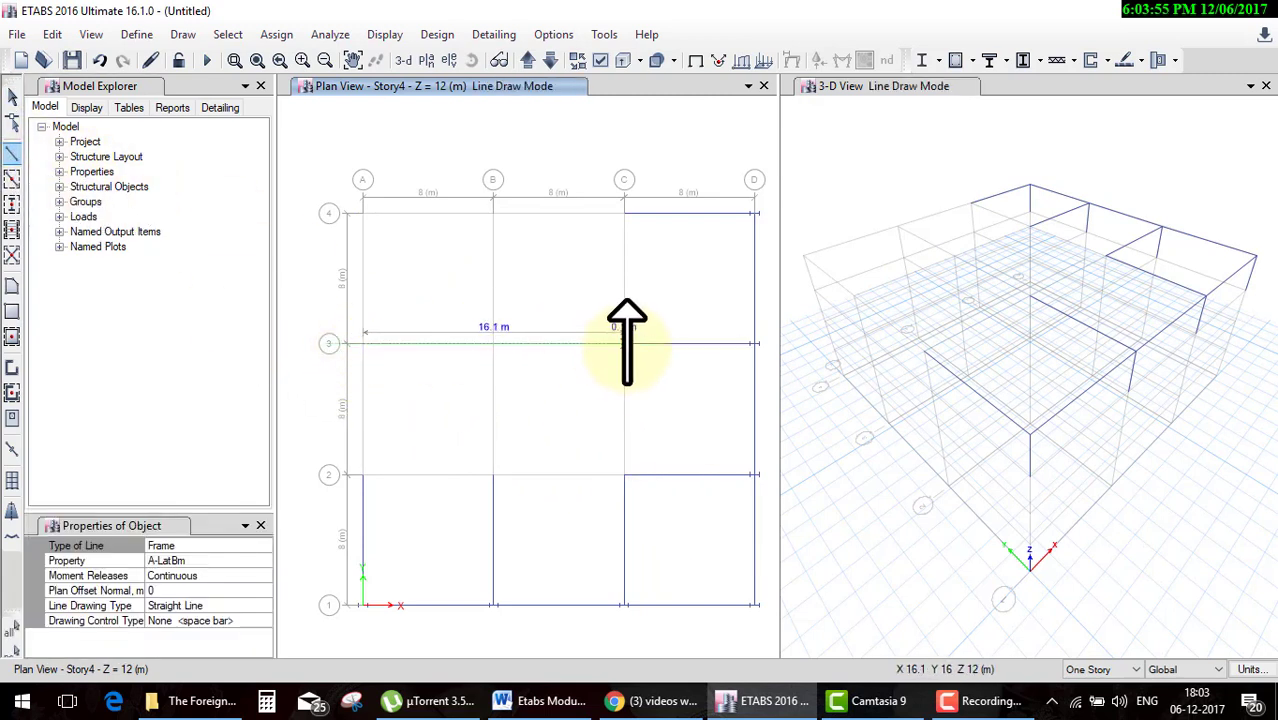
left_click(623, 343)
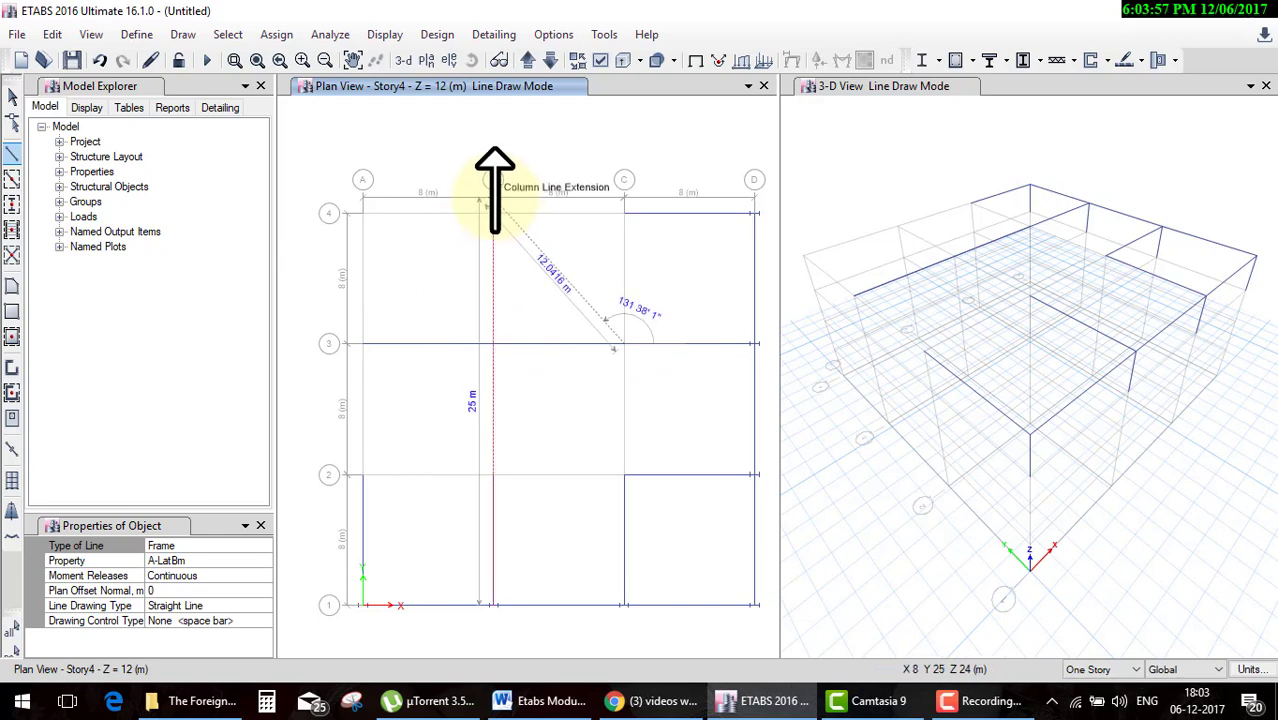
left_click(490, 253)
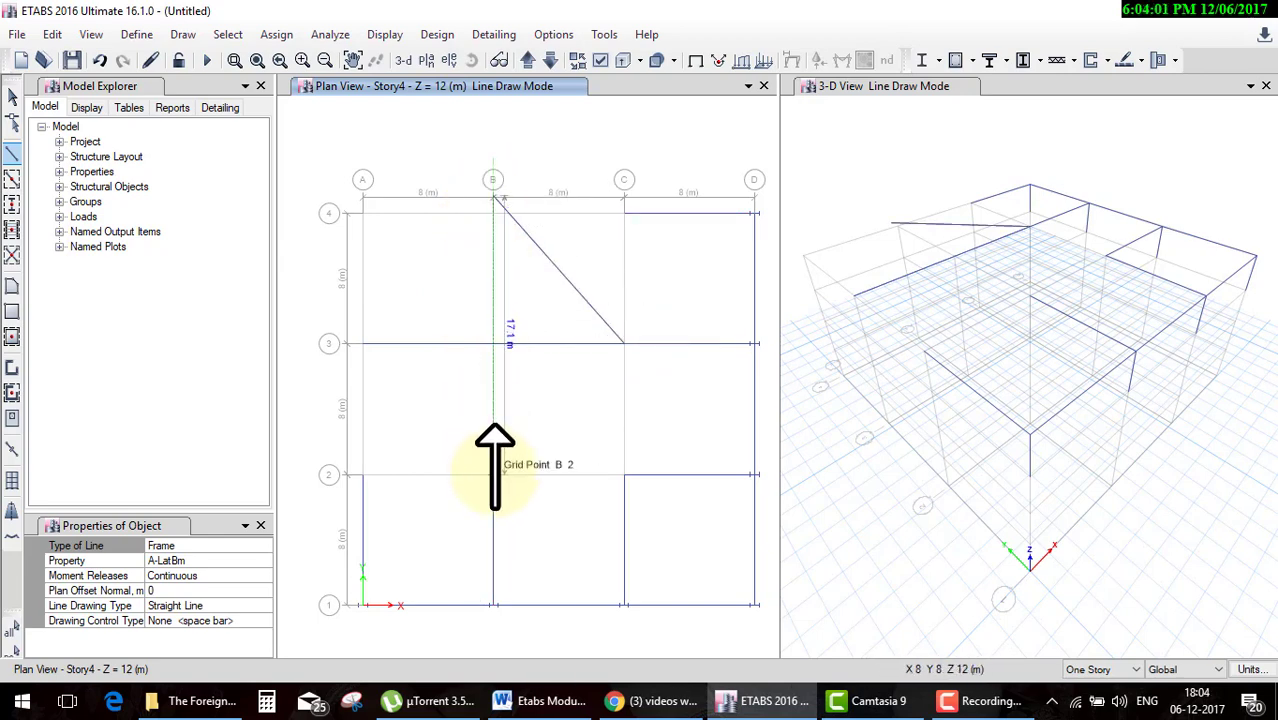
left_click(493, 465)
key("Escape")
key("Escape")
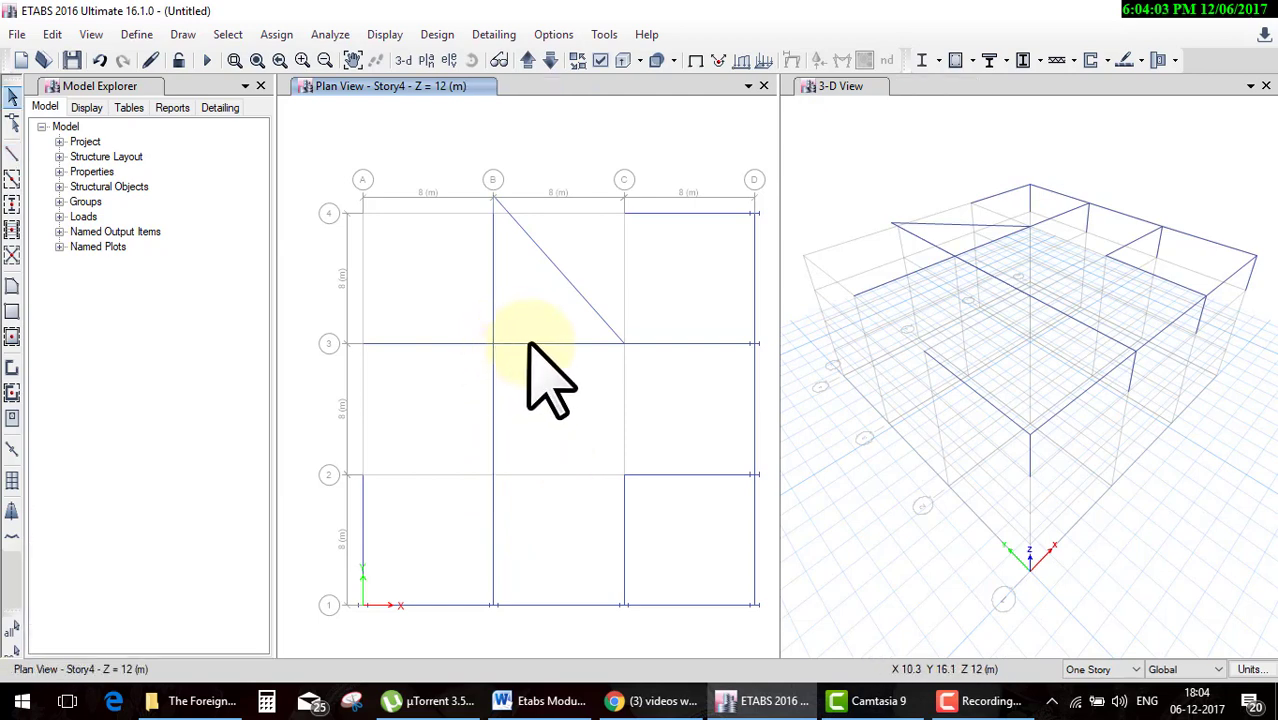
left_click(528, 343)
left_click(492, 374)
Break the grid-3 and line-B beams at Intersections with Visible Grid Lines.
left_click_drag(475, 325, 517, 378)
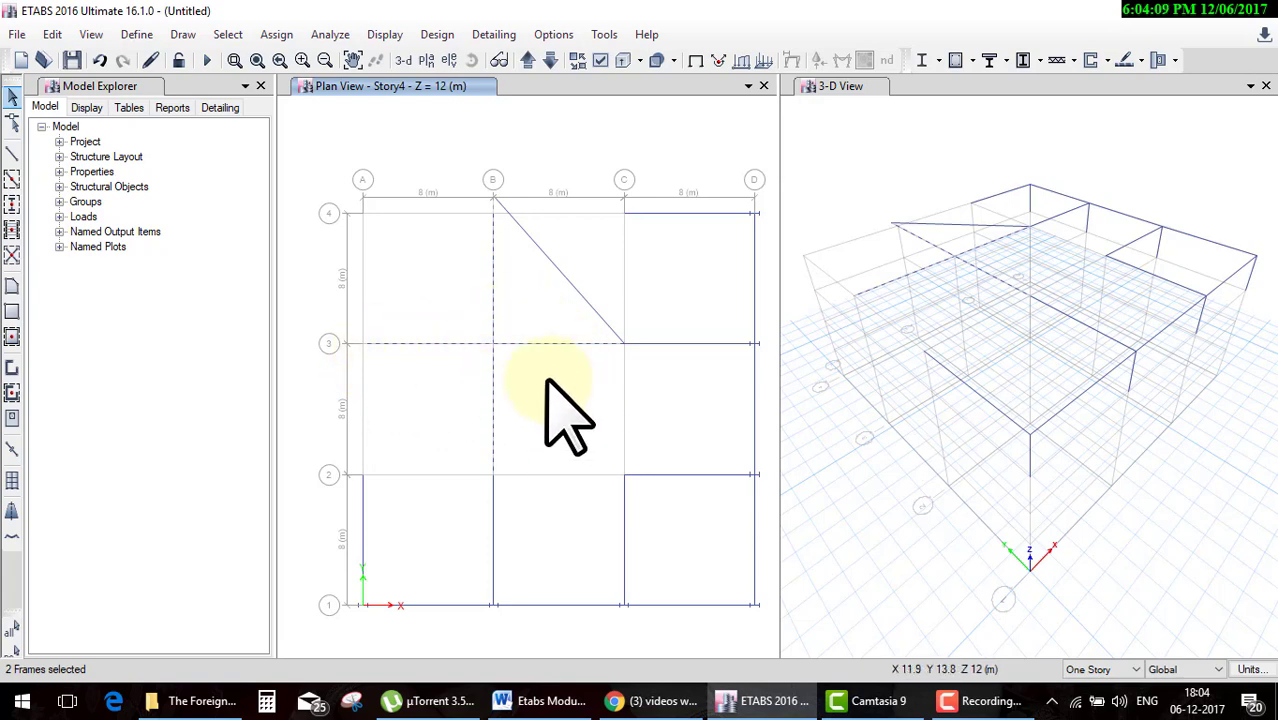
left_click(48, 33)
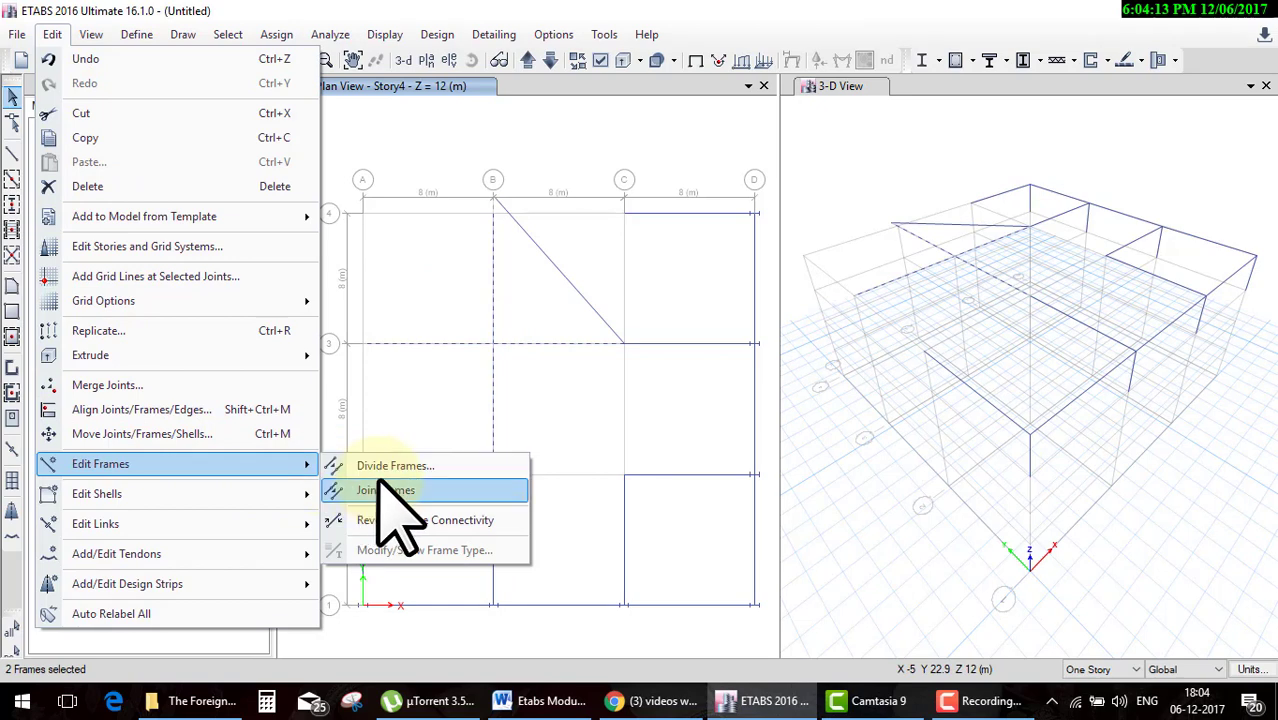
left_click(380, 488)
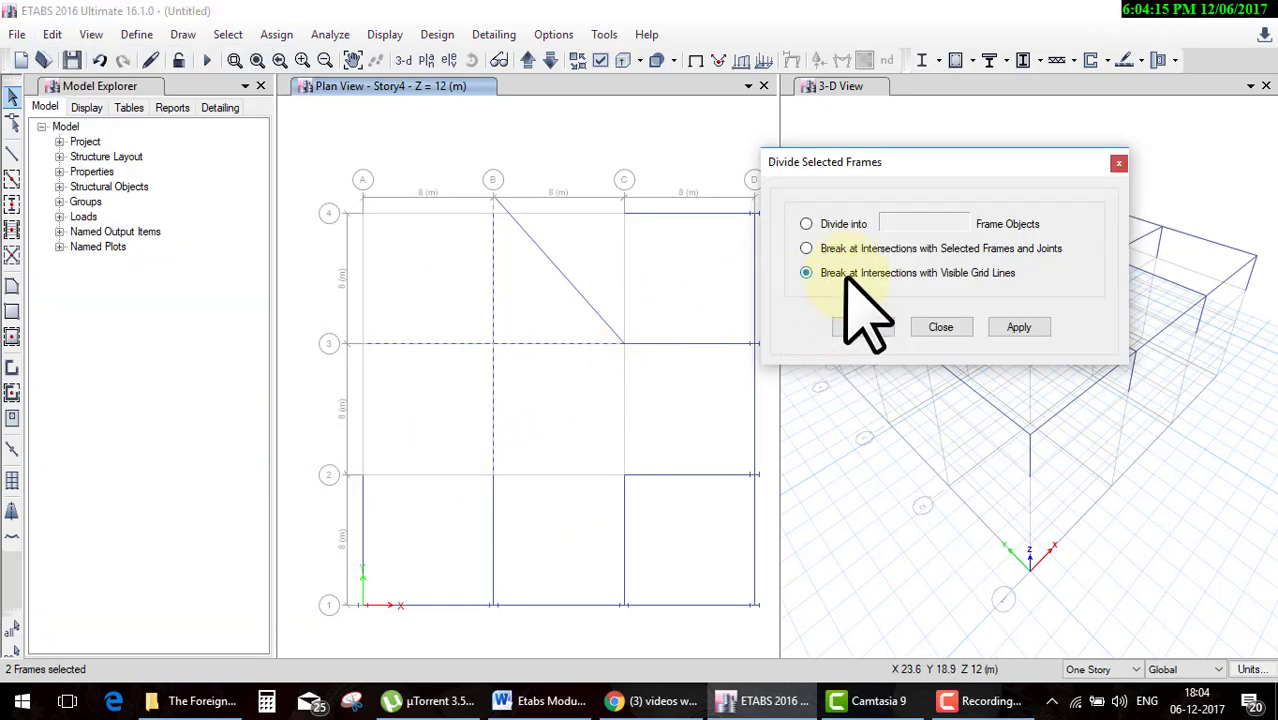
left_click(862, 328)
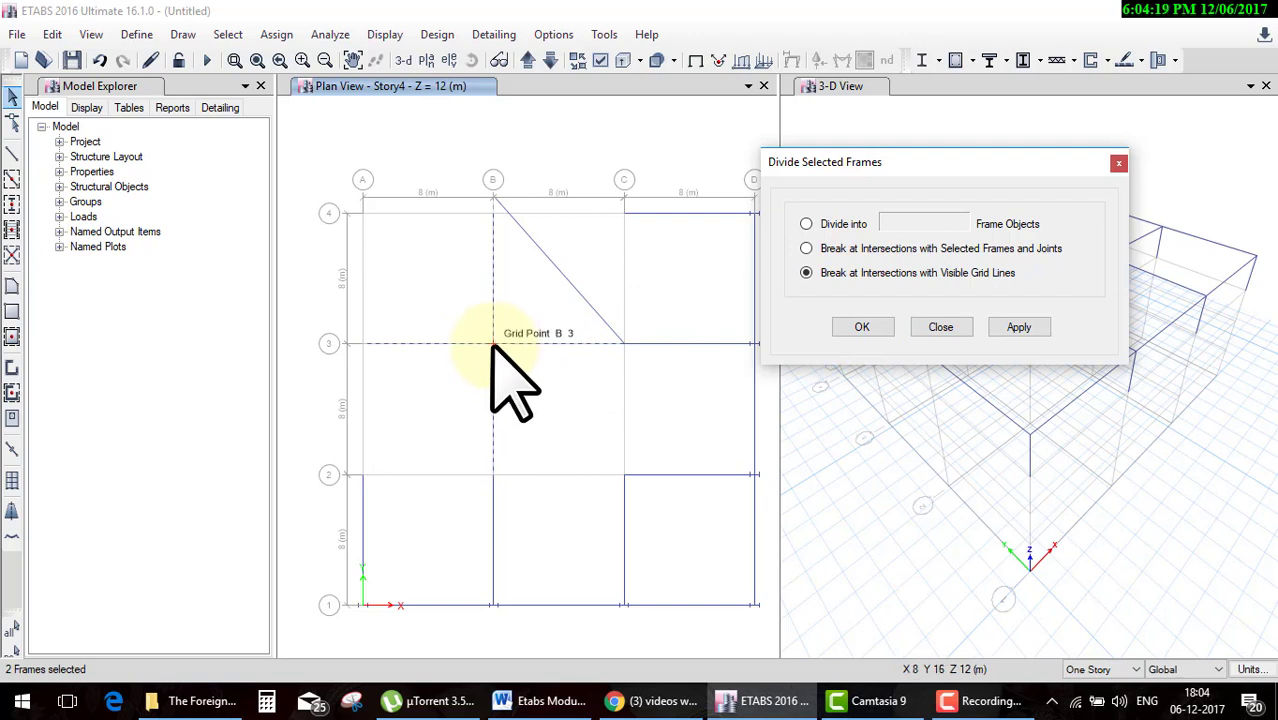
left_click(862, 327)
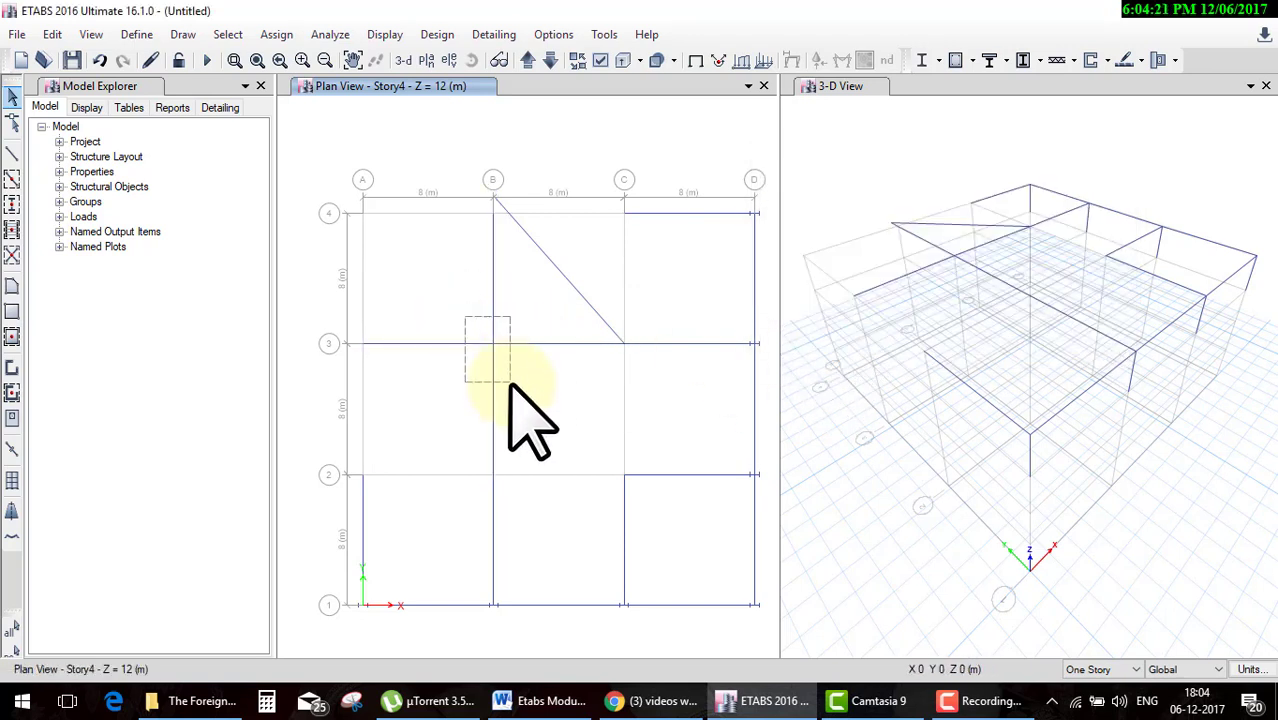
Select the joint at B3 and the line-B beam between grids 3 and 4.
left_click_drag(510, 383, 511, 385)
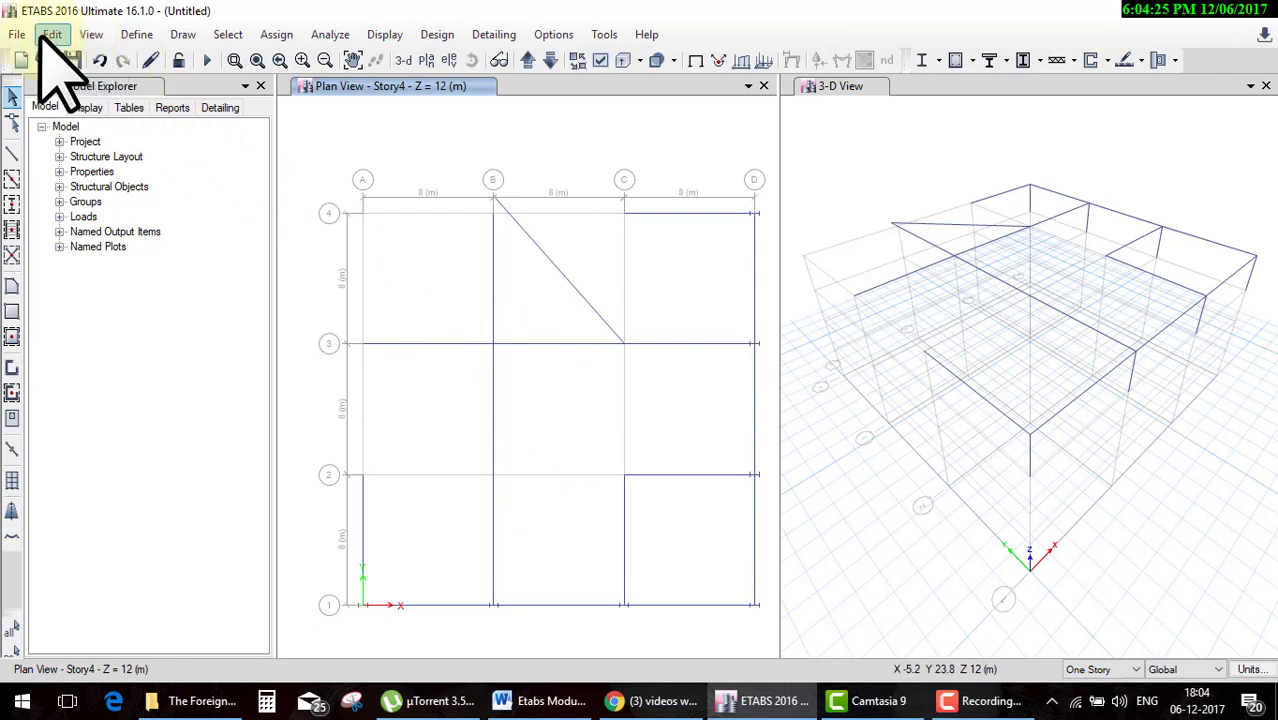
left_click(52, 35)
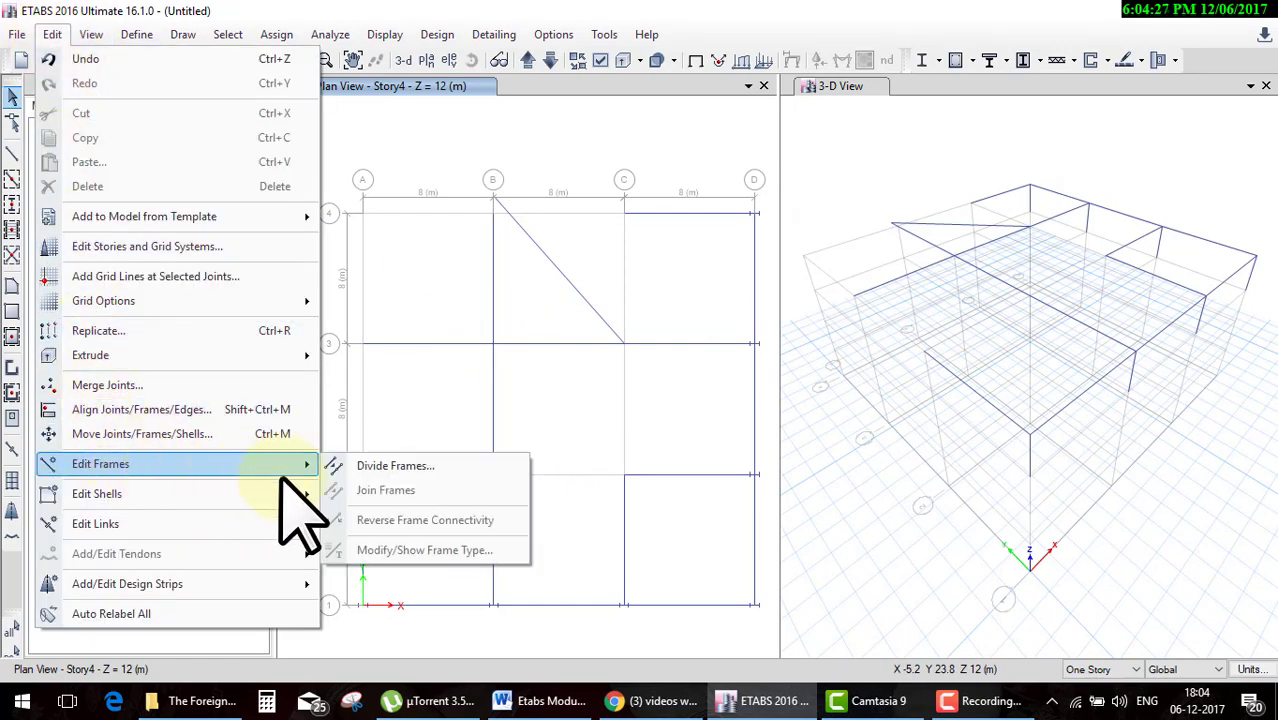
mouse_move(100, 464)
left_click(556, 428)
left_click_drag(465, 308, 556, 425)
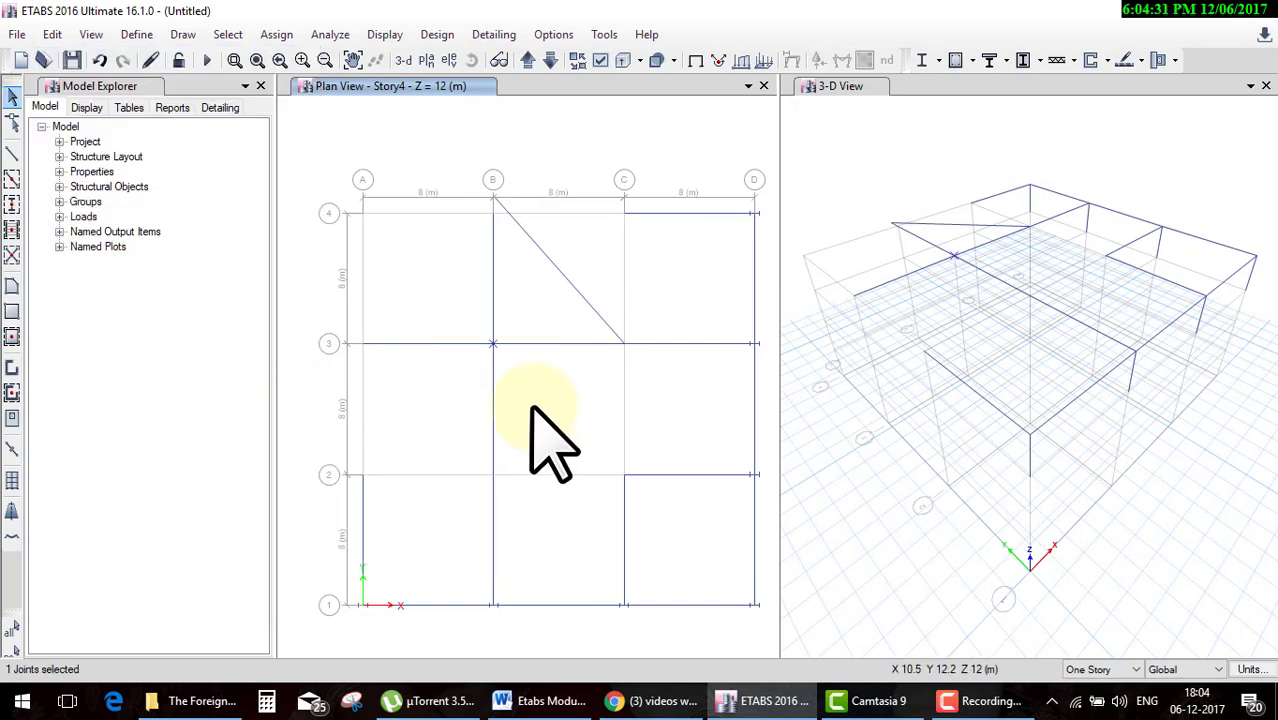
left_click(492, 288)
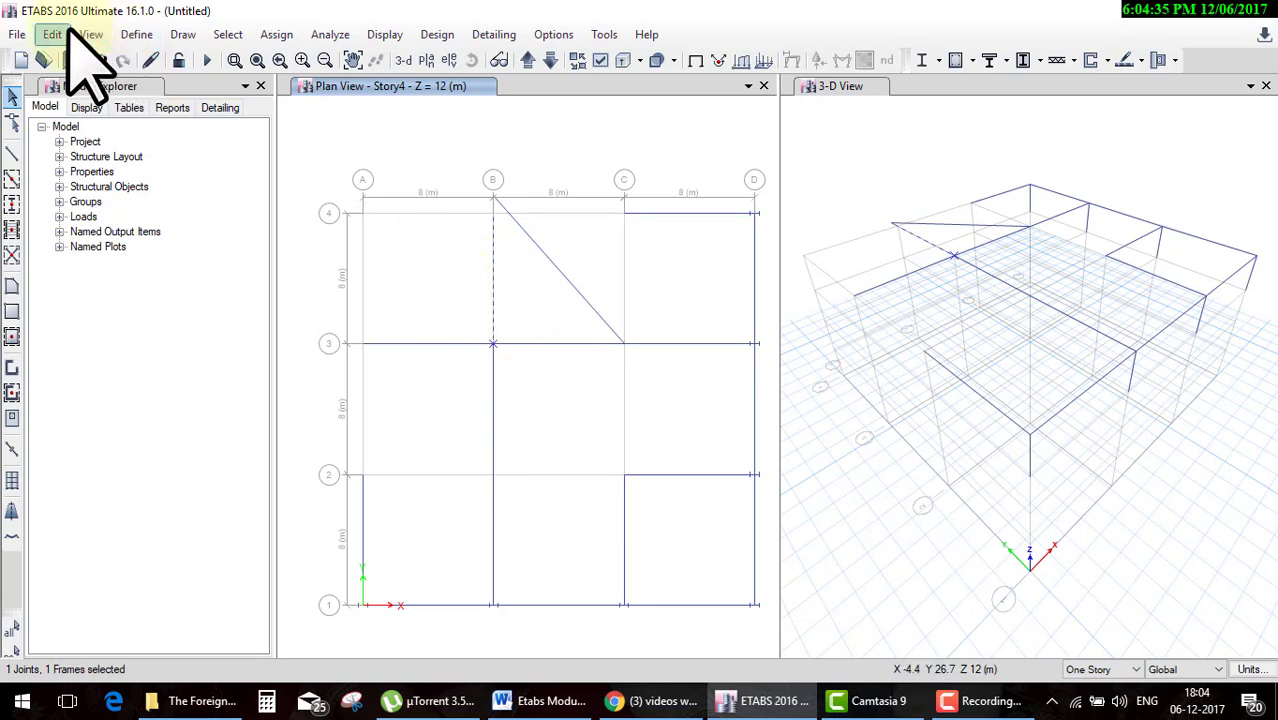
Divide the line-B beam between grids 3 and 4 into 4 frame objects and select the pieces.
left_click(52, 34)
left_click(340, 466)
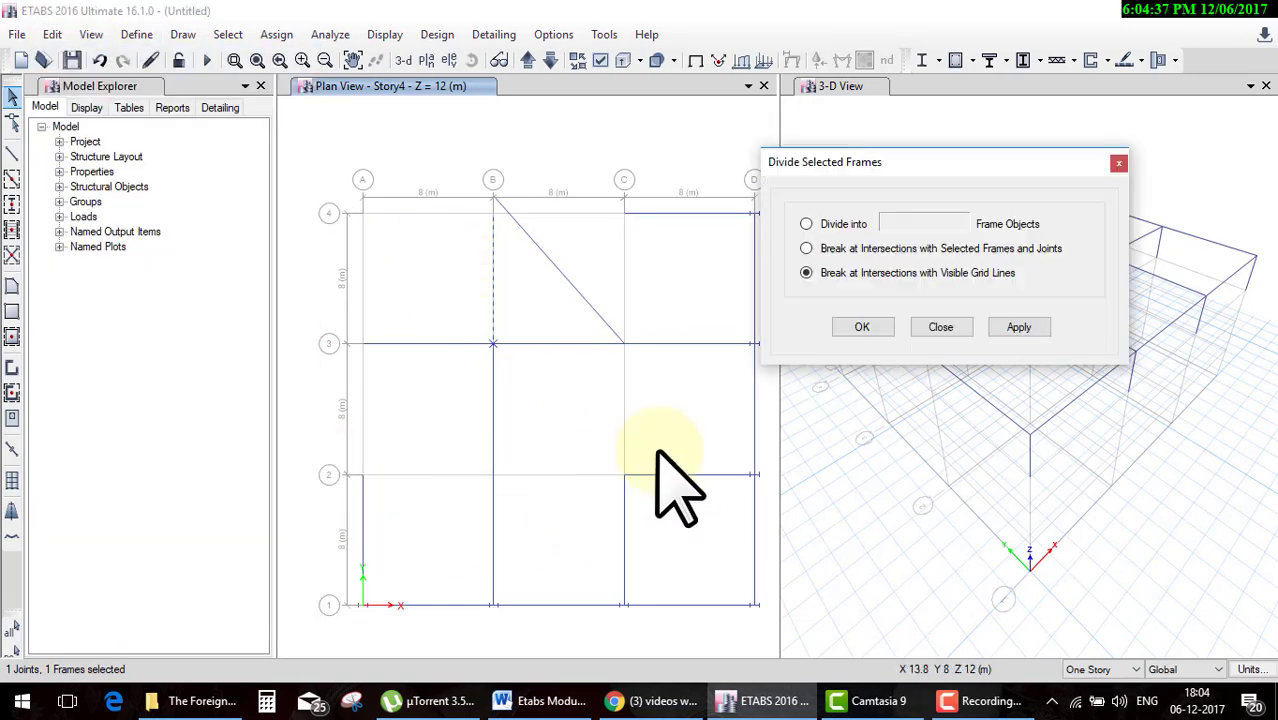
left_click(806, 224)
left_click(893, 221)
type("4")
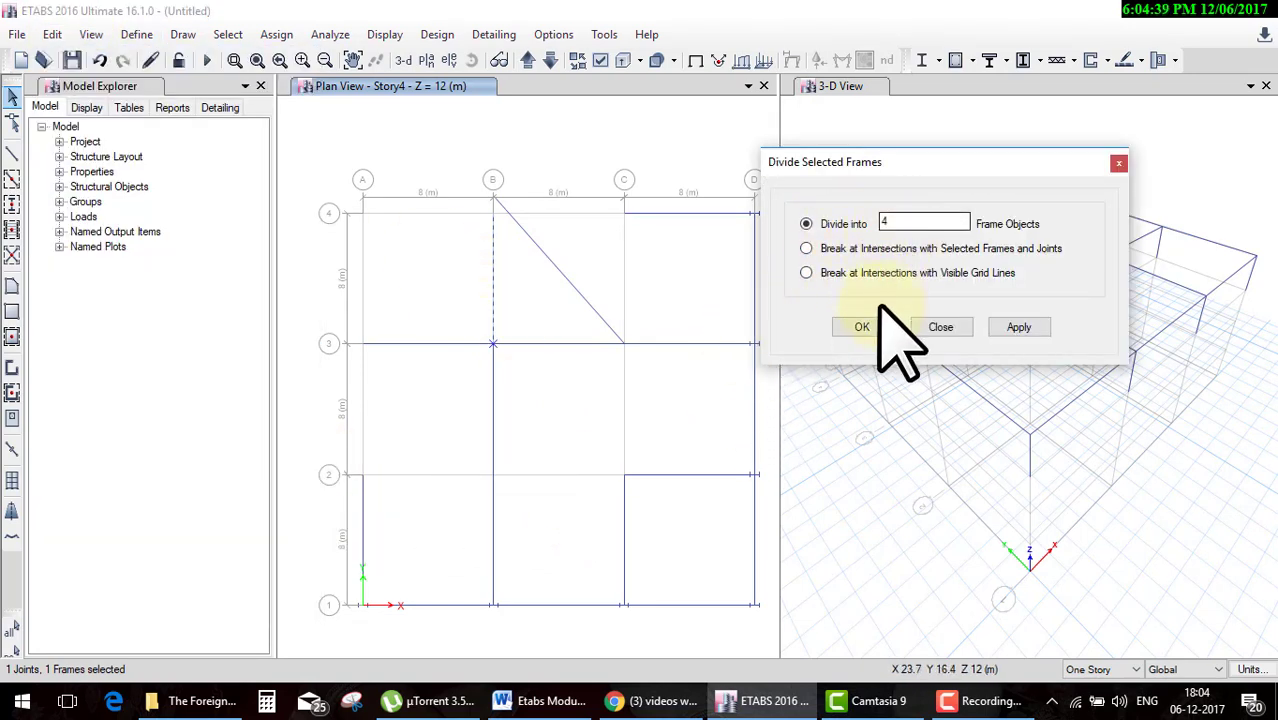
left_click(862, 325)
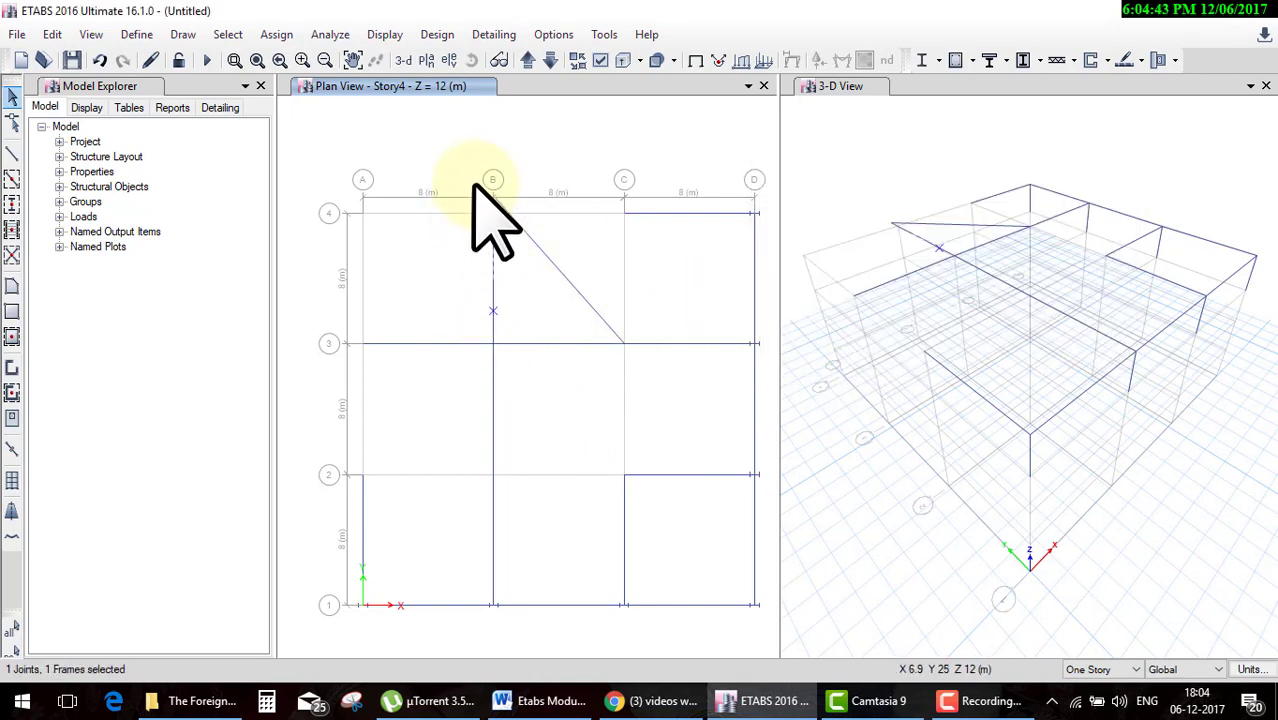
left_click_drag(474, 200, 505, 360)
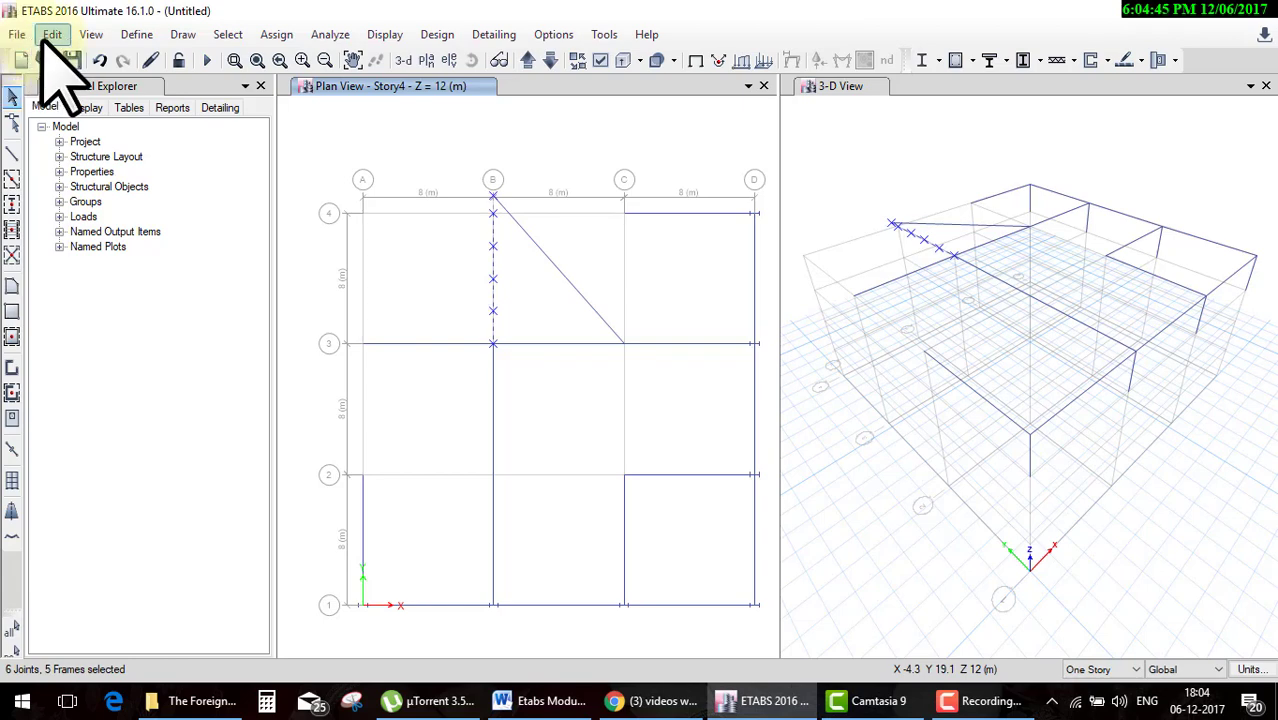
left_click(52, 34)
Join the four selected line-B pieces back into a single beam.
left_click(385, 490)
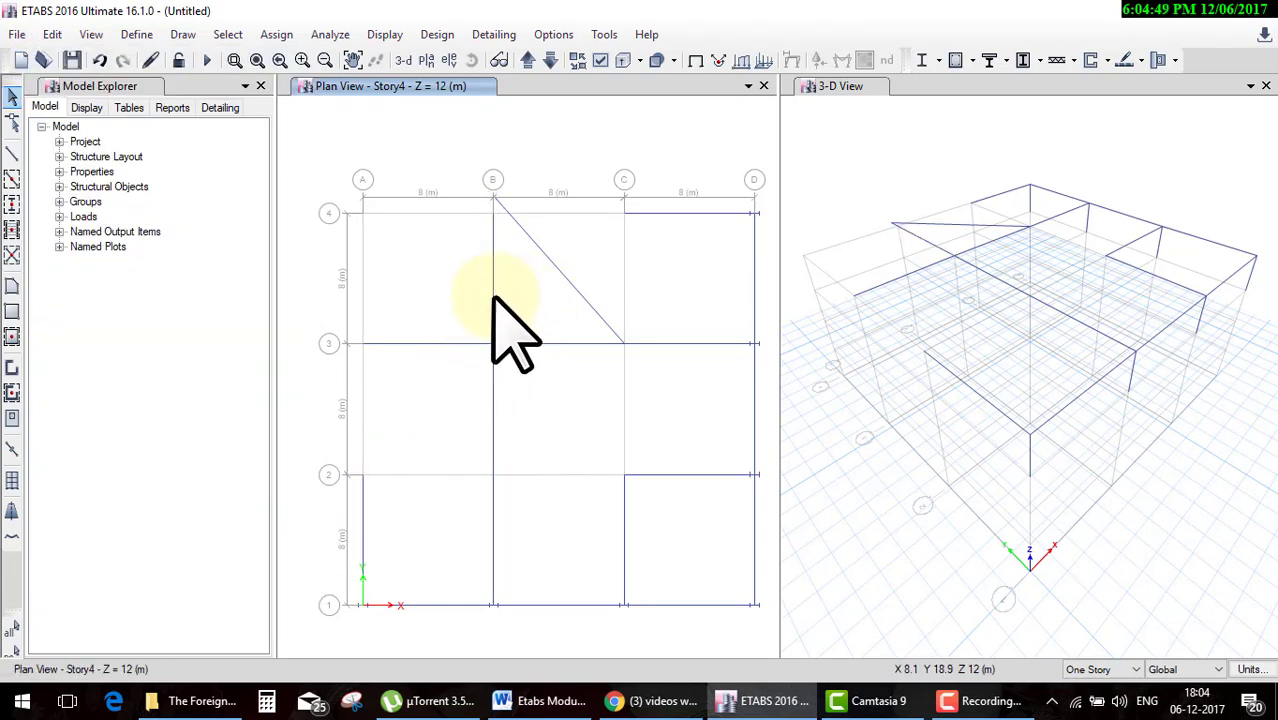
left_click(52, 34)
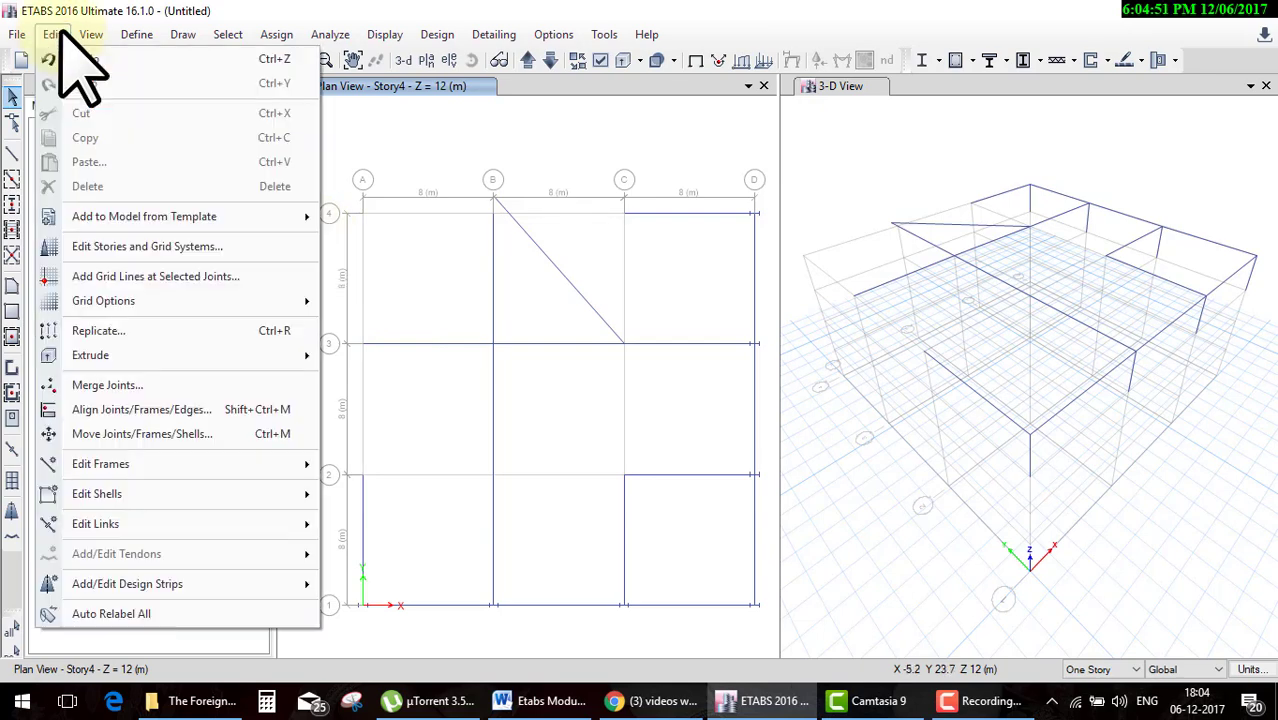
mouse_move(100, 464)
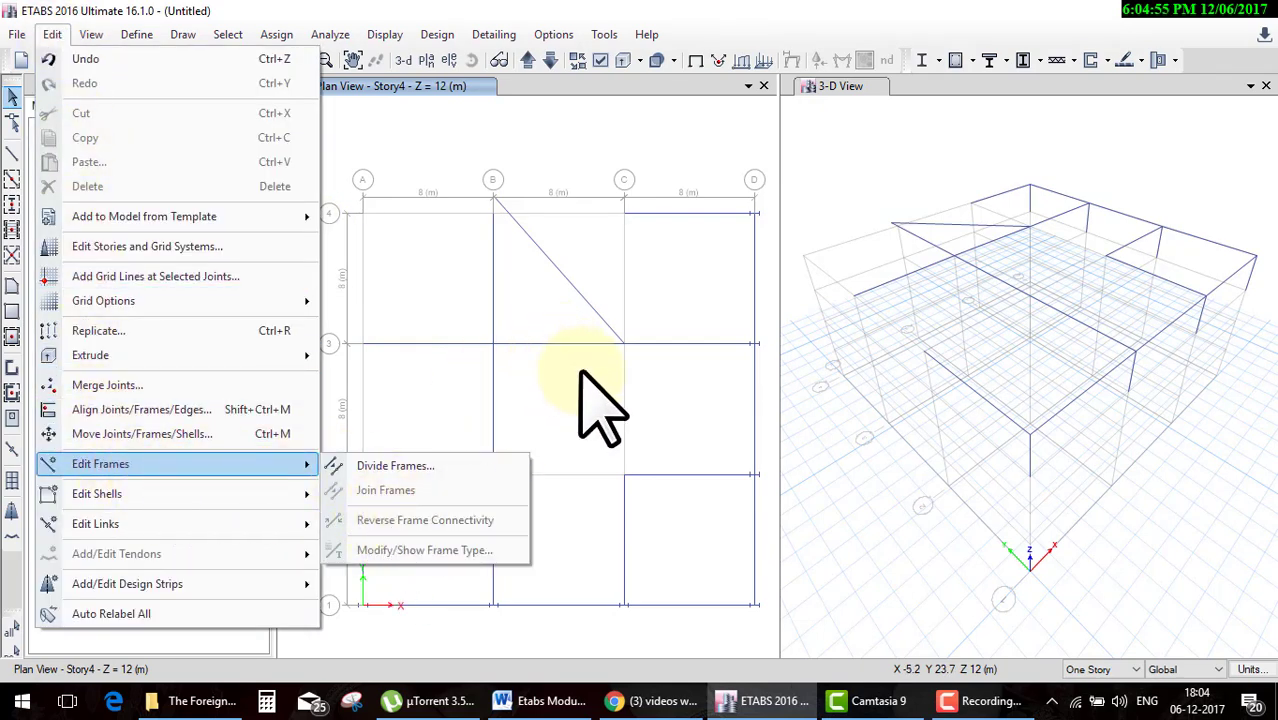
left_click(545, 395)
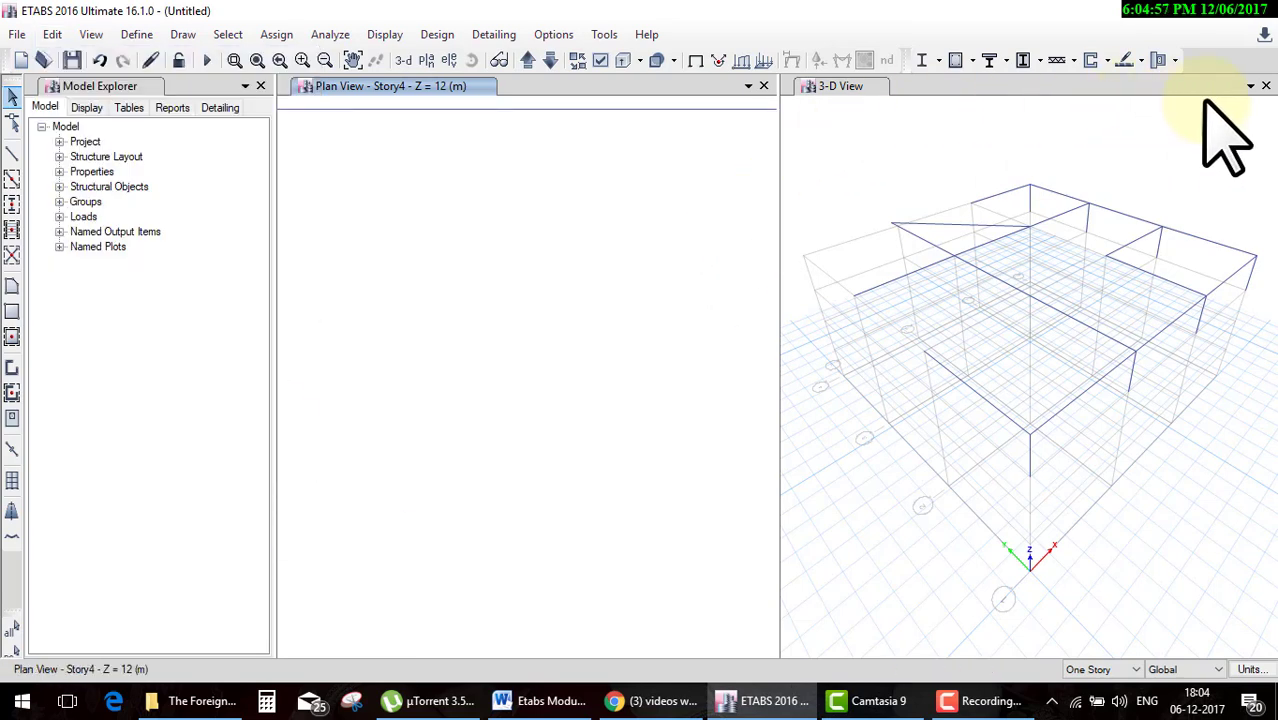
Close the 3-D view and pan and zoom the plan toward grids C–D.
left_click(1265, 86)
middle_click_drag(961, 251, 813, 271)
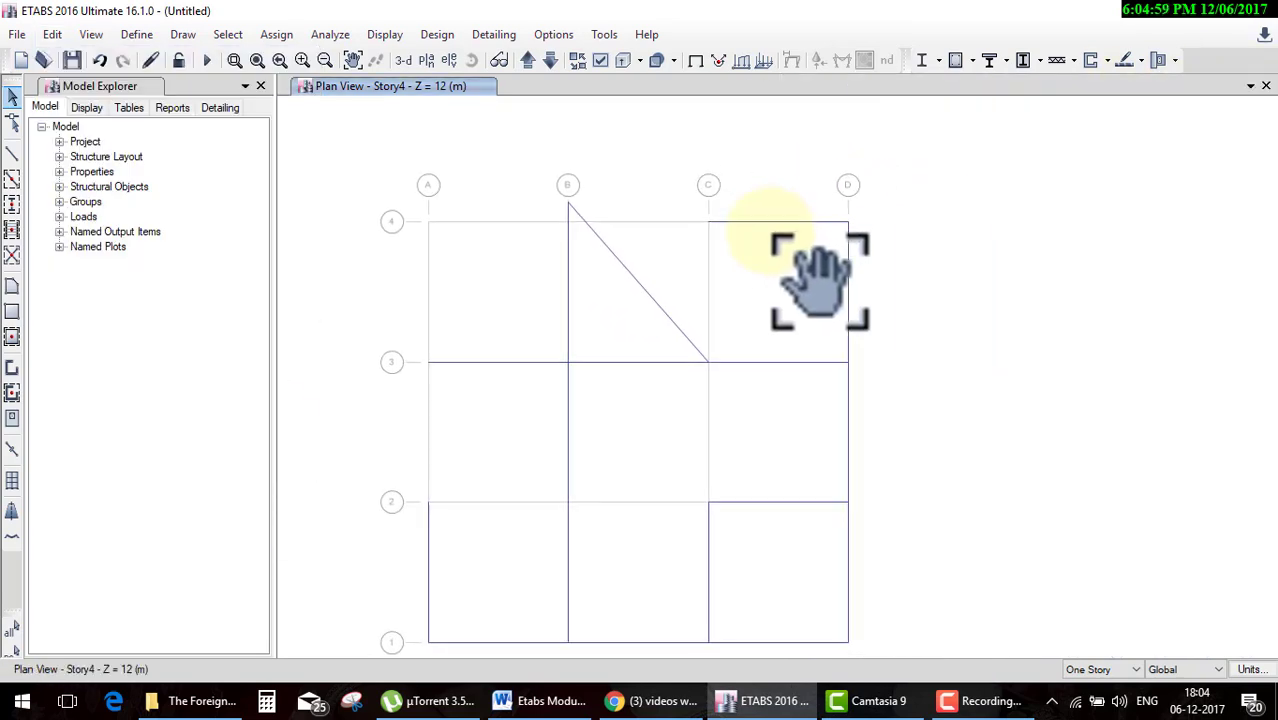
scroll(805, 255, "up", 2)
scroll(797, 237, "up", 2)
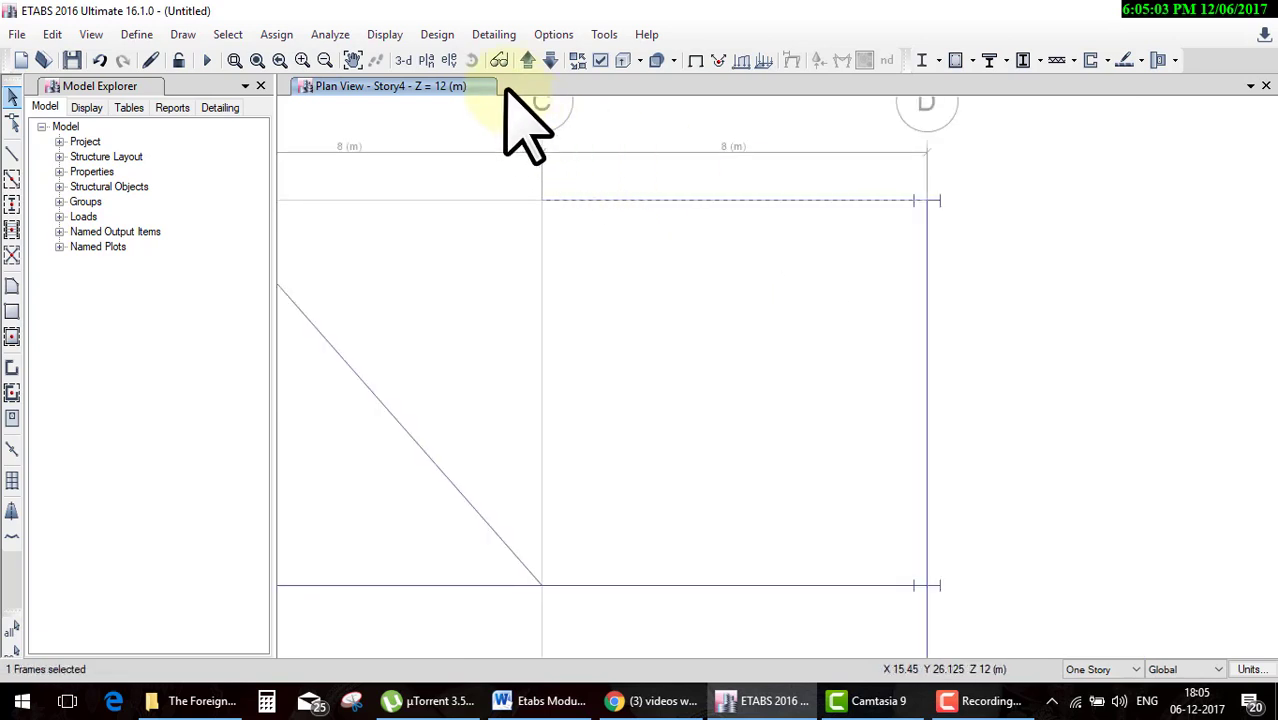
Turn on Frame Local Axes under Object Assignments in the display options.
left_click(600, 60)
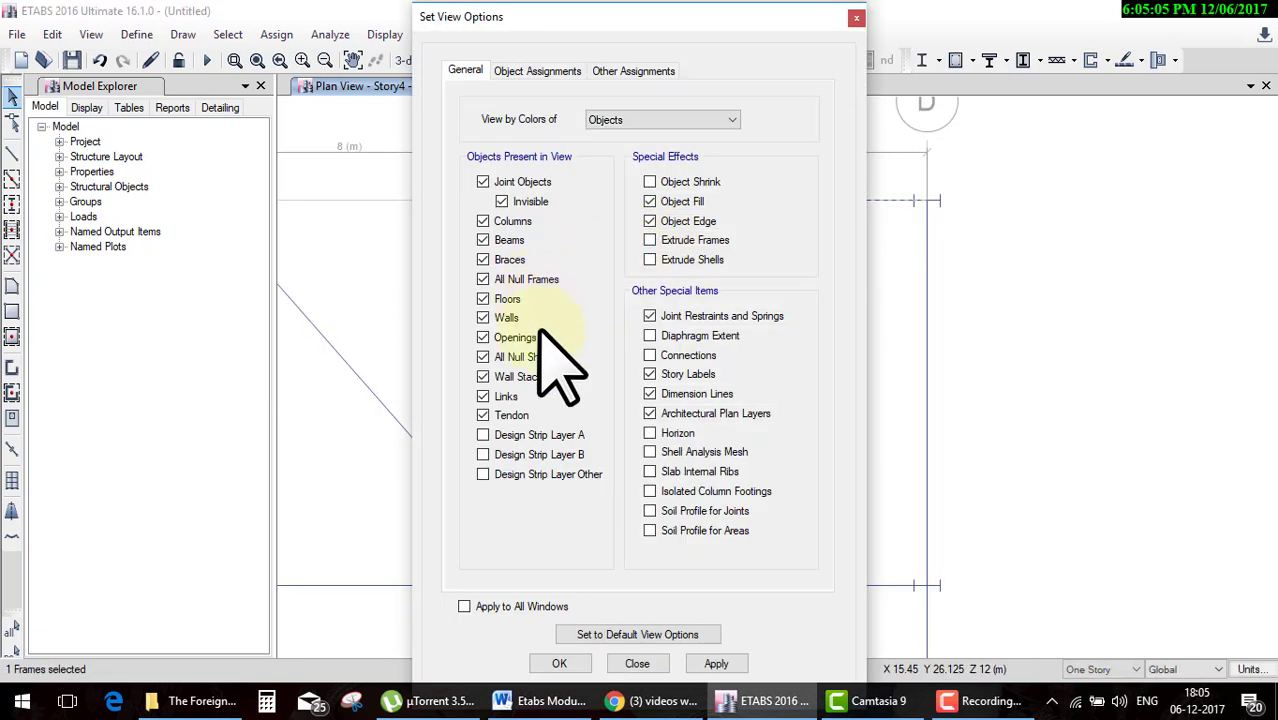
left_click(537, 71)
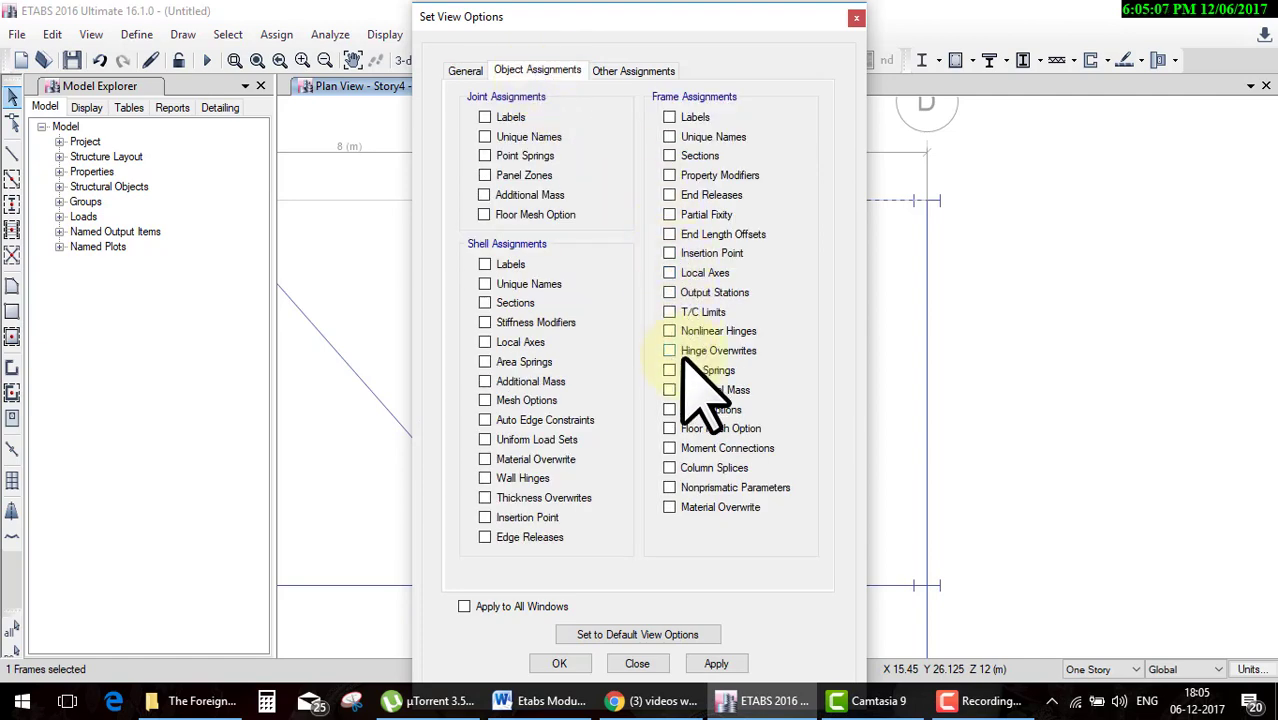
left_click(670, 274)
left_click(559, 663)
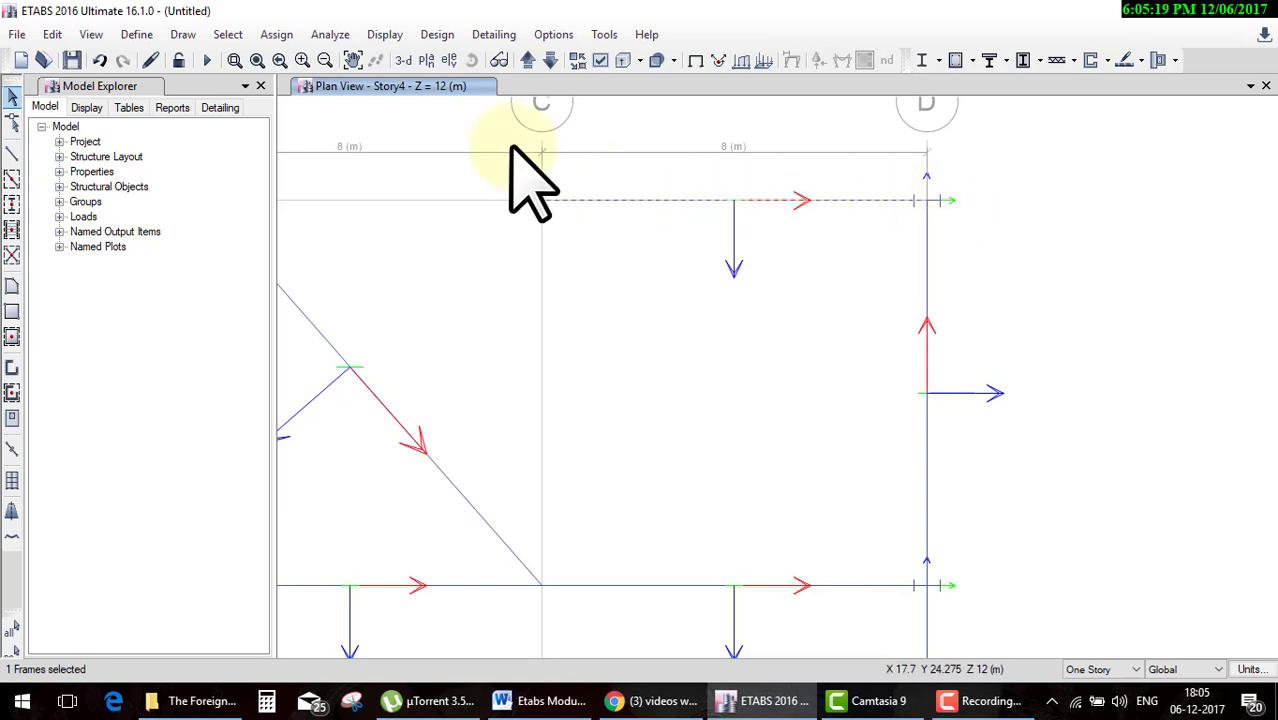
Reverse the direction of the selected top beam and pan the plan to grids C and D.
left_click(52, 34)
mouse_move(100, 463)
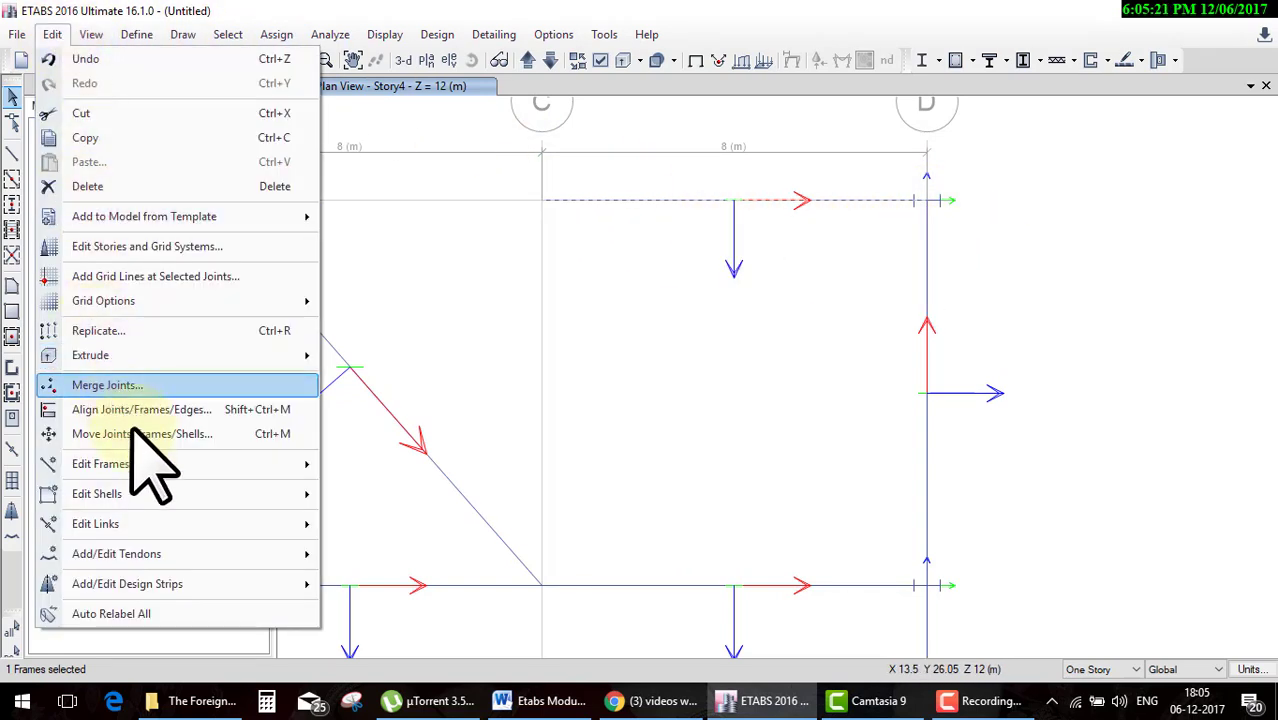
left_click(414, 520)
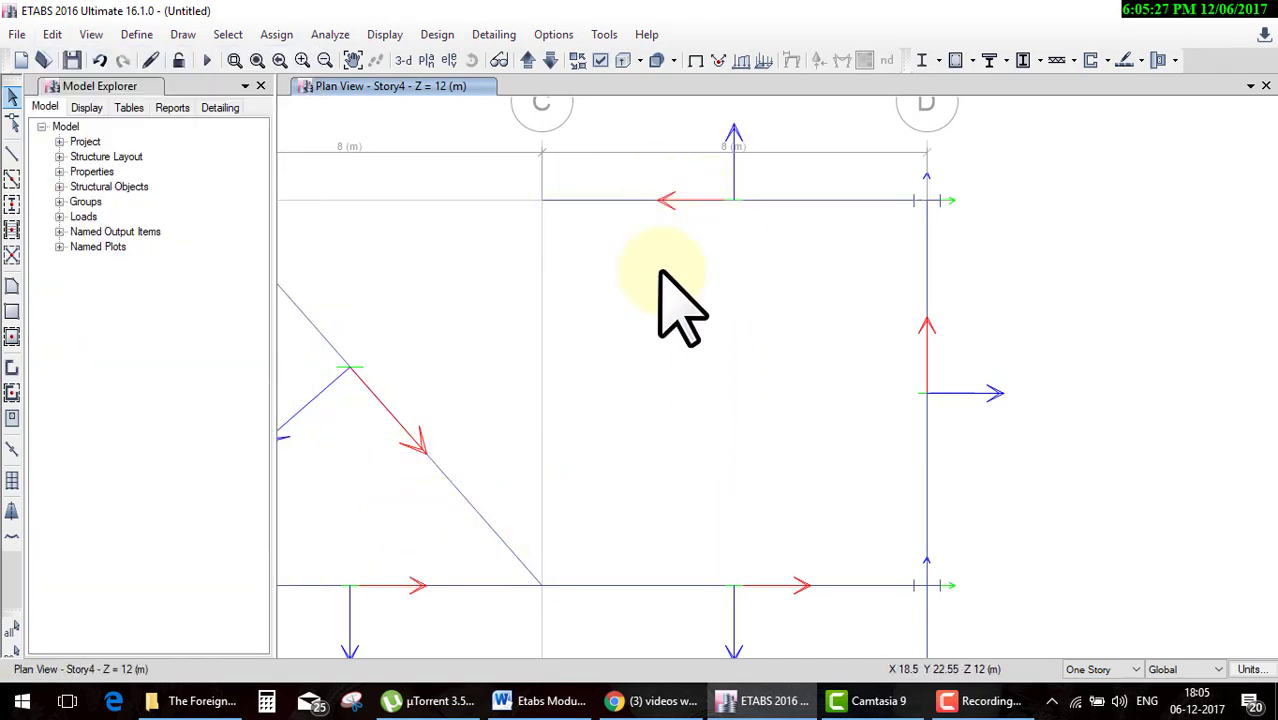
middle_click_drag(719, 205, 719, 296)
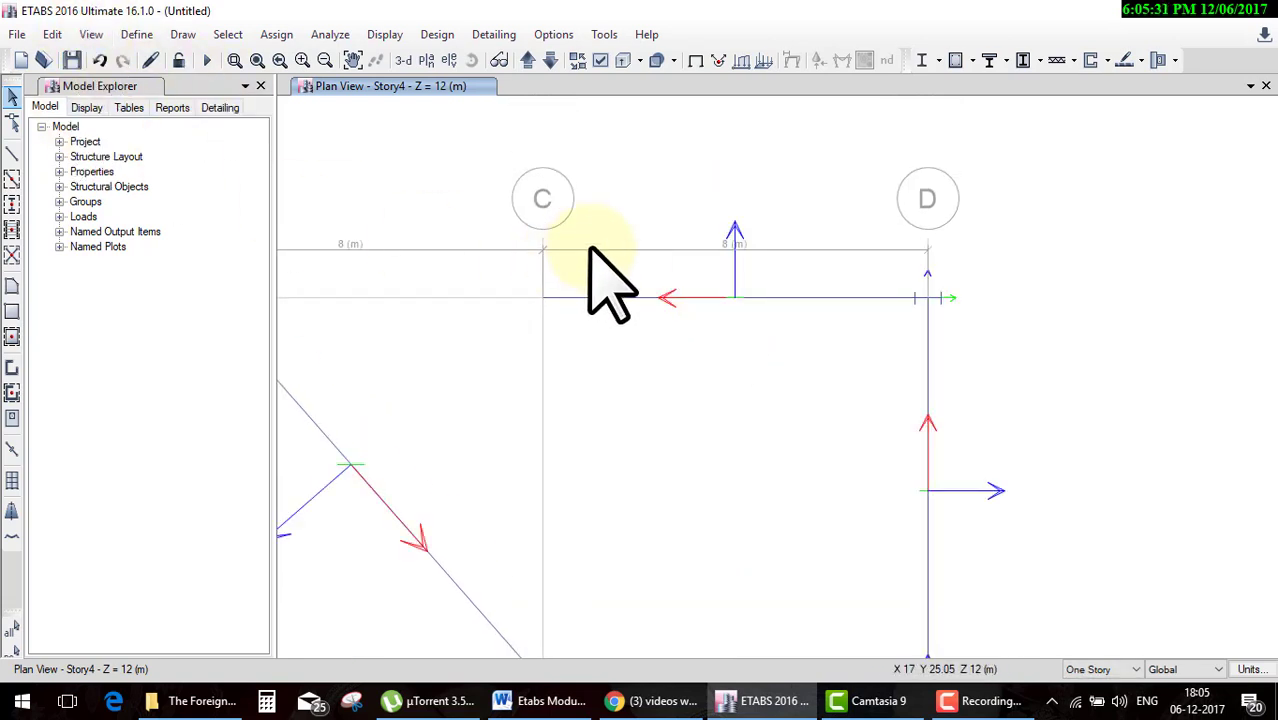
left_click(52, 34)
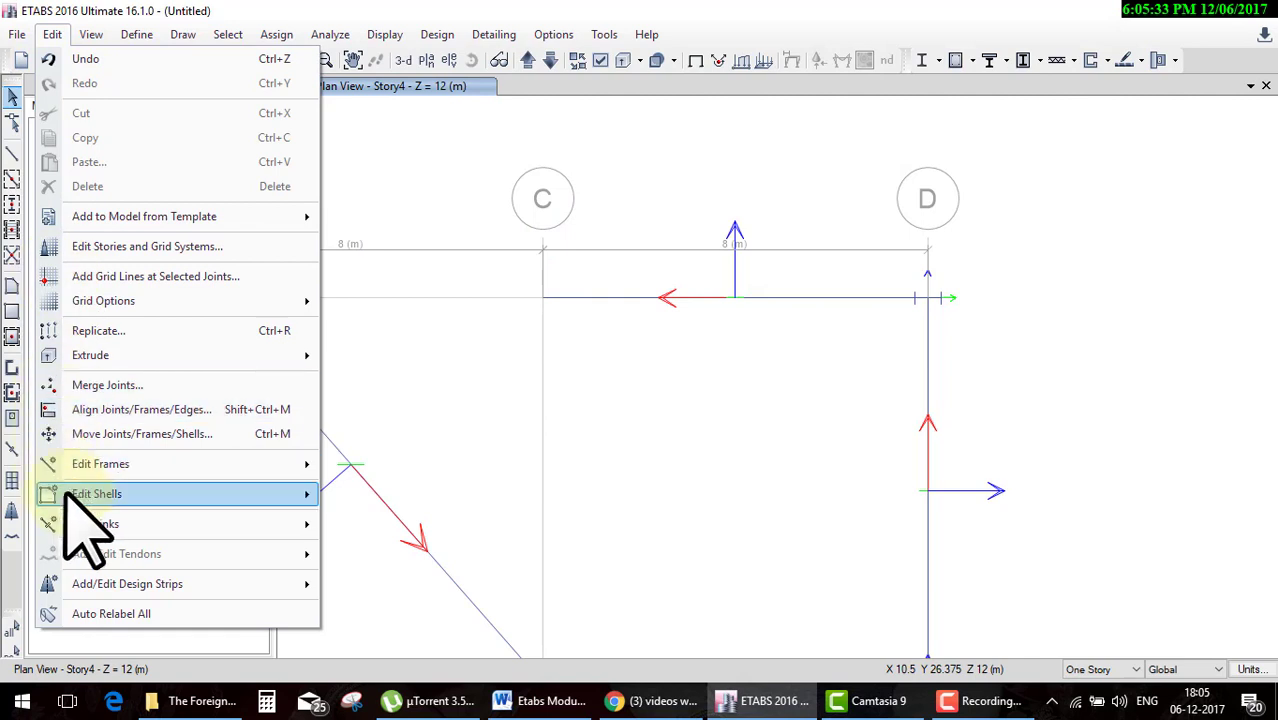
mouse_move(101, 464)
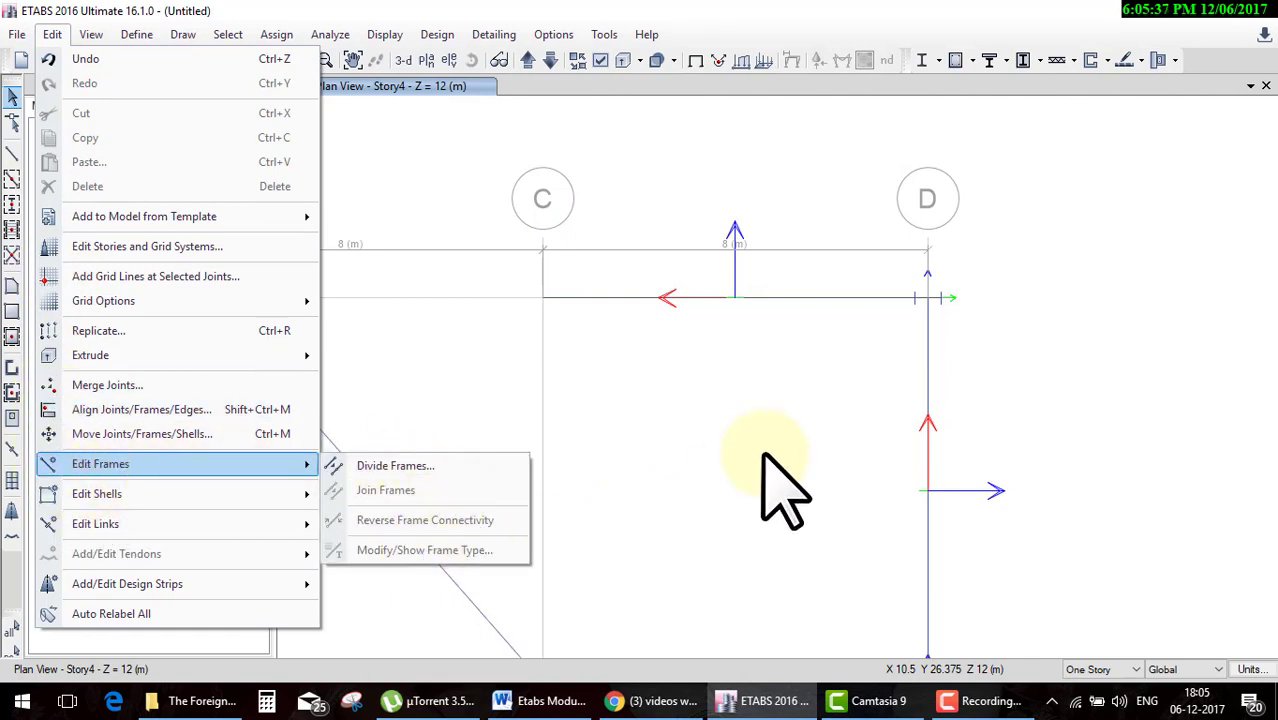
Uncheck Frame Local Axes in the display options and pan to show the whole grid.
left_click(645, 450)
scroll(650, 440, "down", 5)
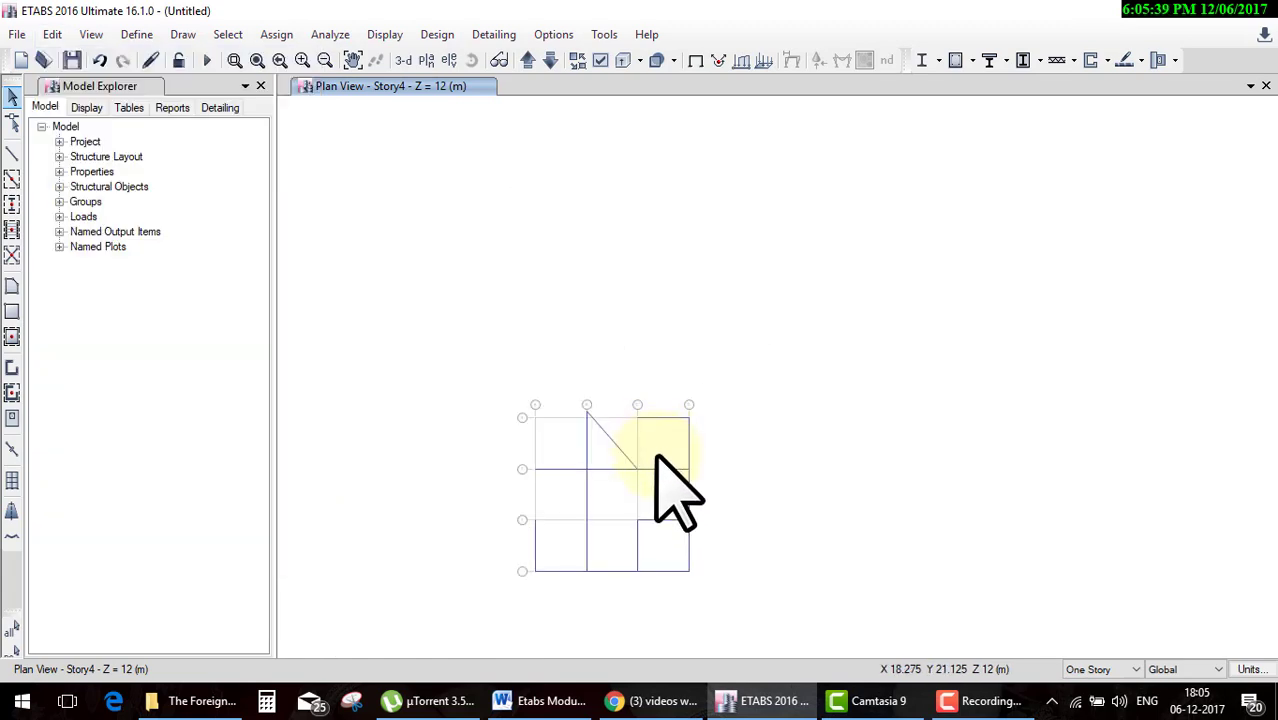
scroll(645, 480, "up", 3)
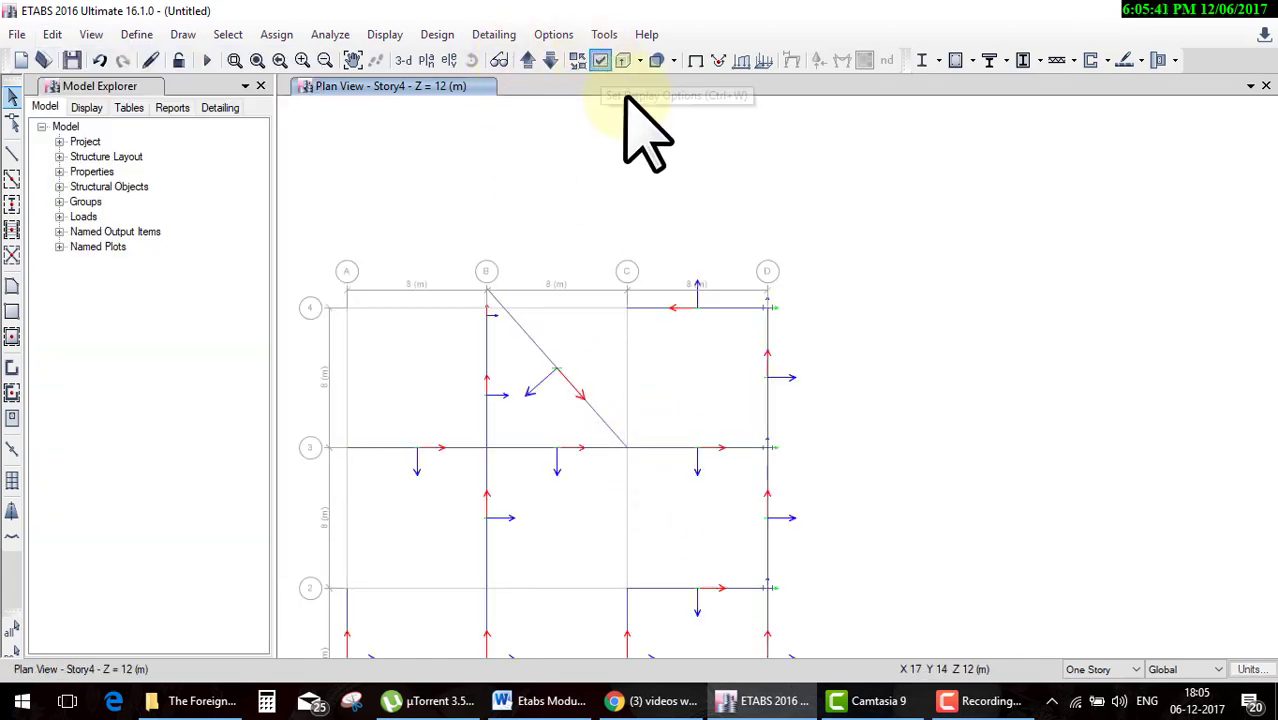
left_click(600, 60)
left_click(537, 70)
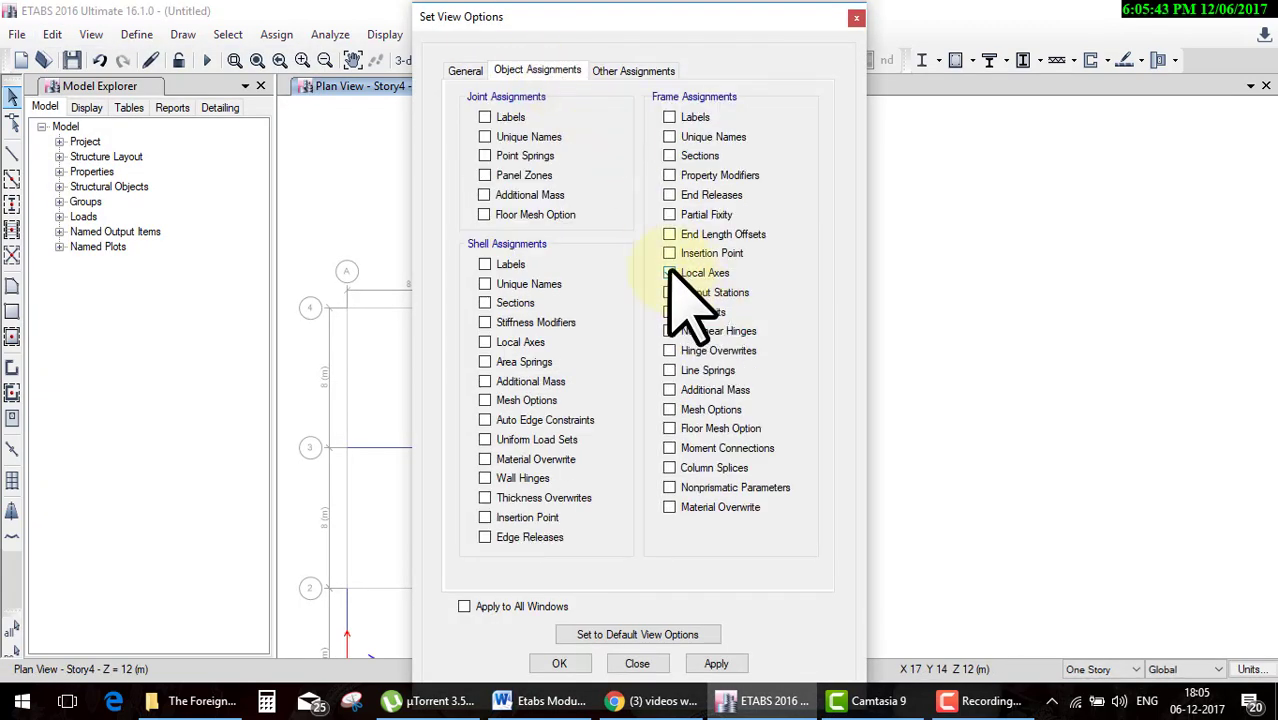
left_click(576, 662)
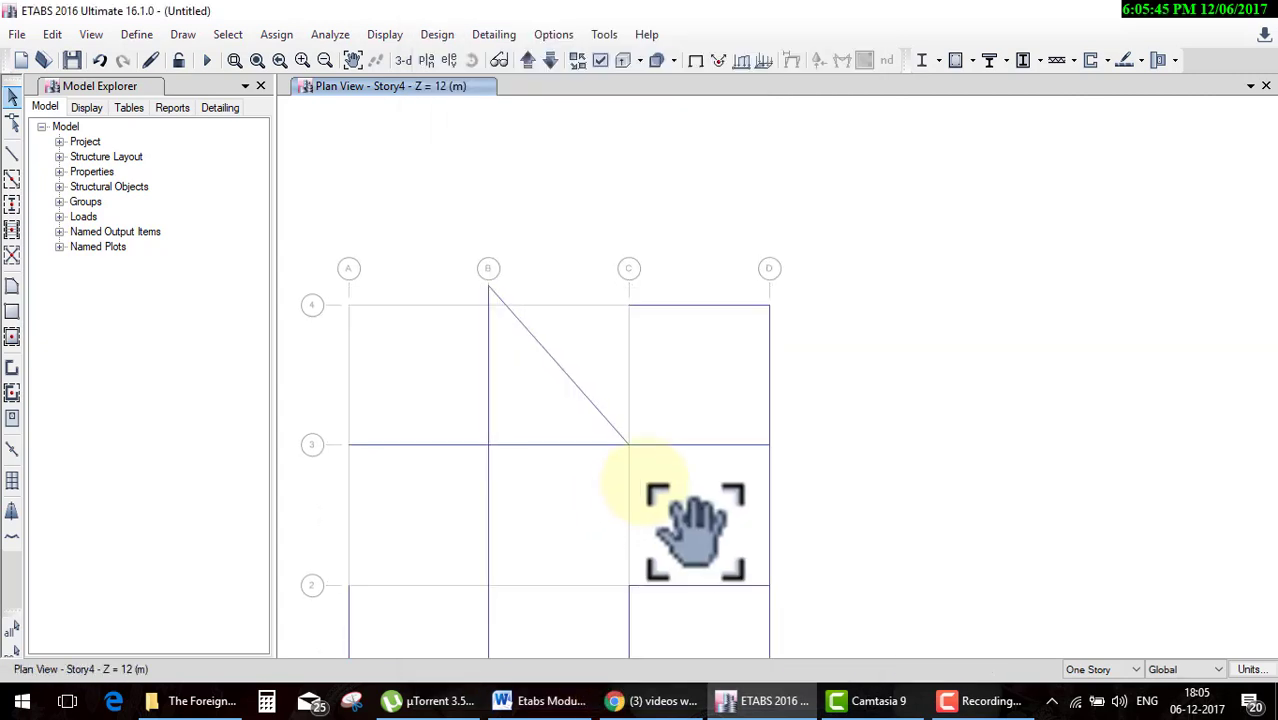
middle_click_drag(693, 528, 628, 371)
Check beam B5 in Modify/Show Frame Type, keep it Straight, and activate Draw Frame.
left_click(510, 392)
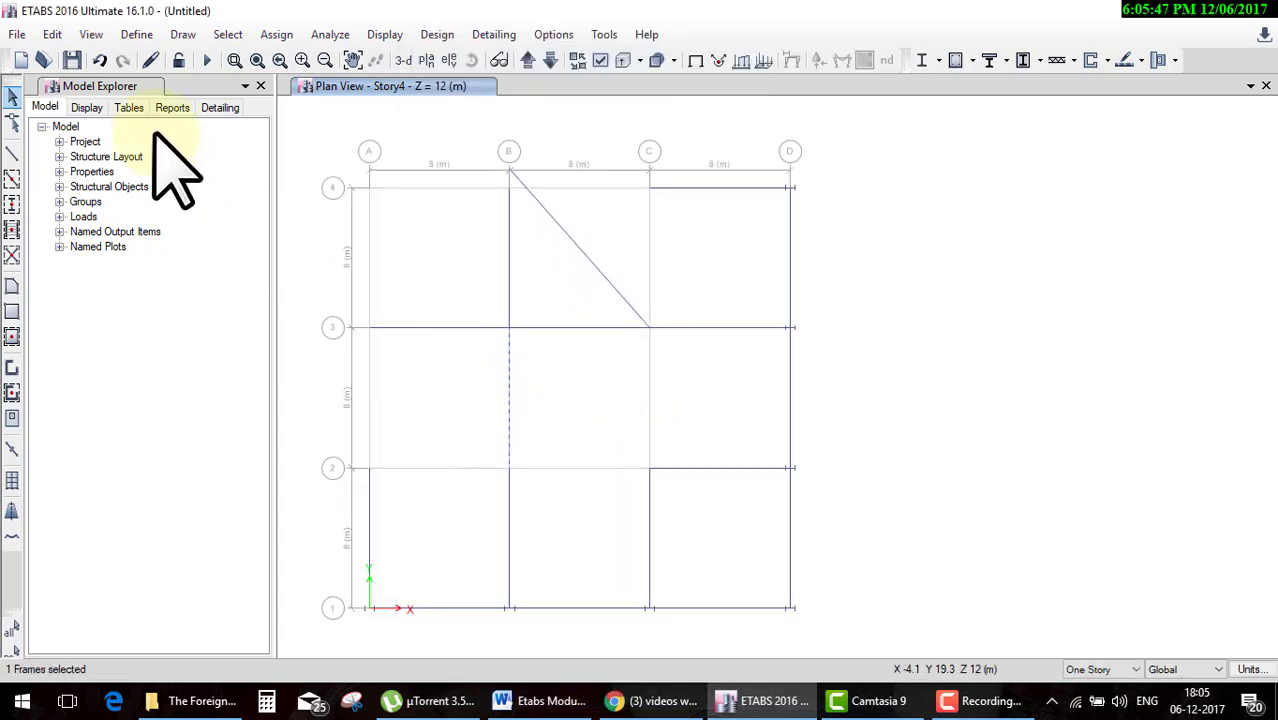
left_click(52, 34)
mouse_move(100, 464)
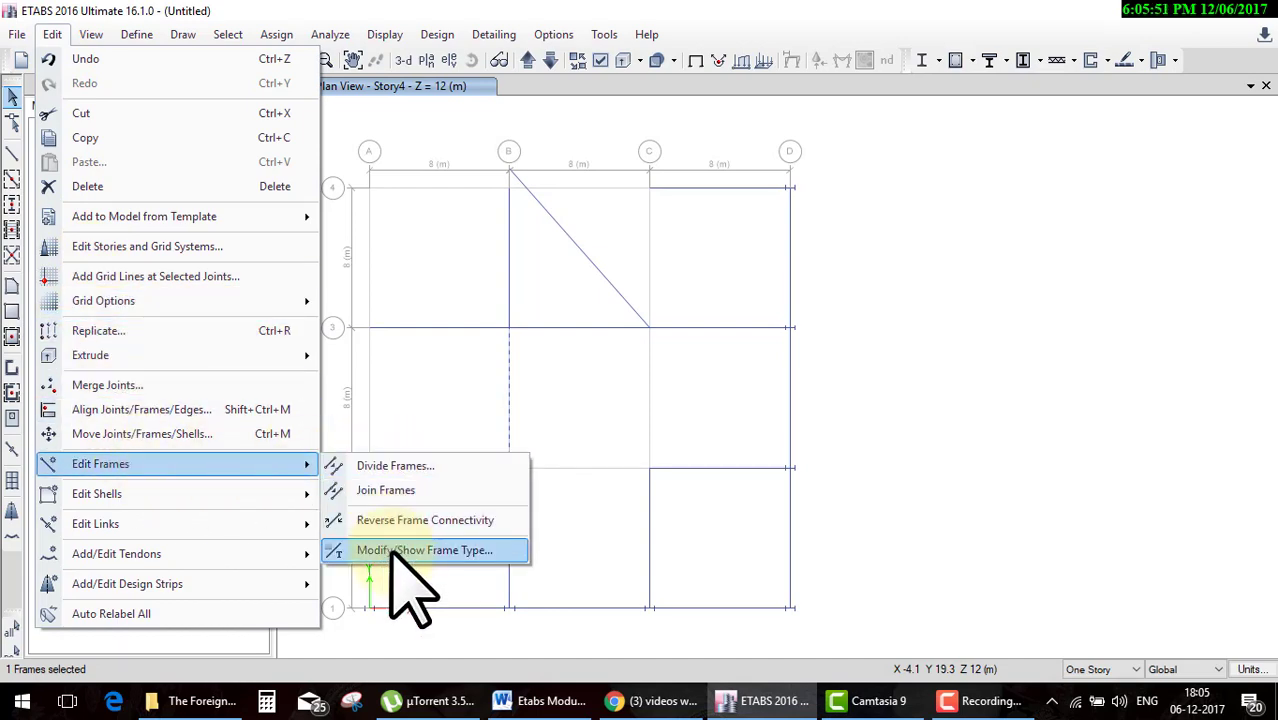
left_click(393, 550)
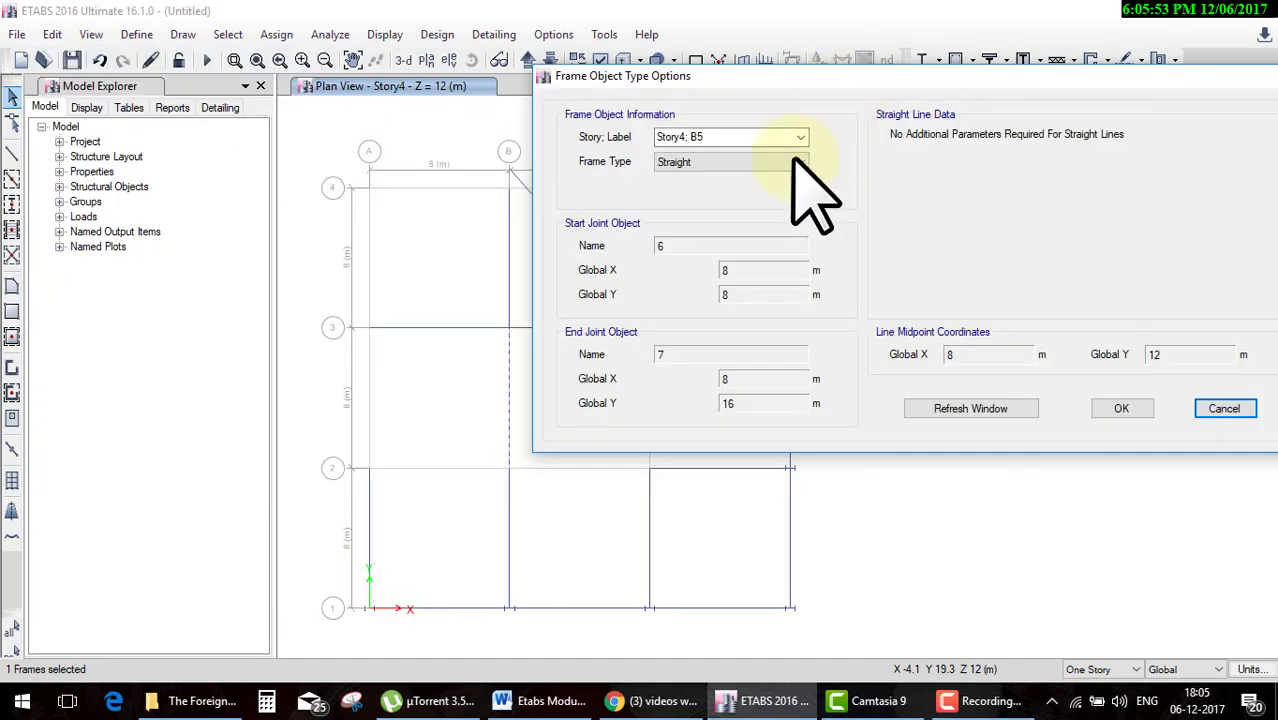
left_click(505, 495)
left_click(713, 163)
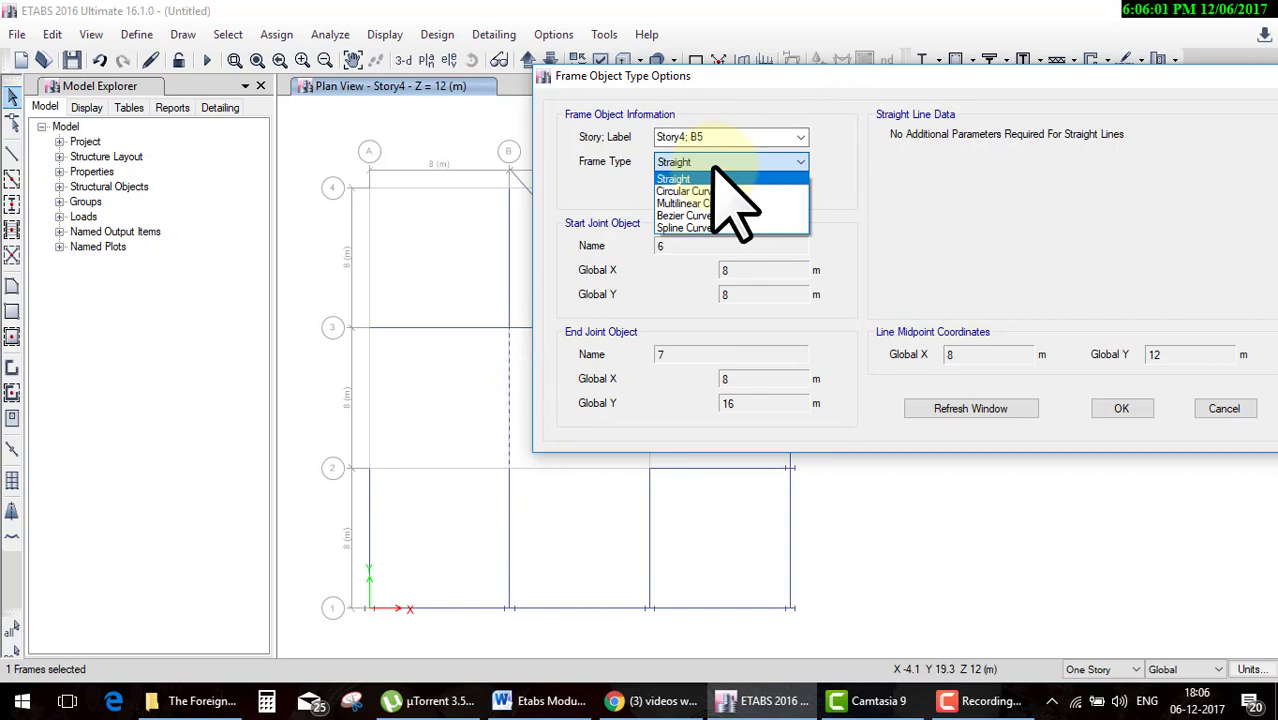
left_click(713, 178)
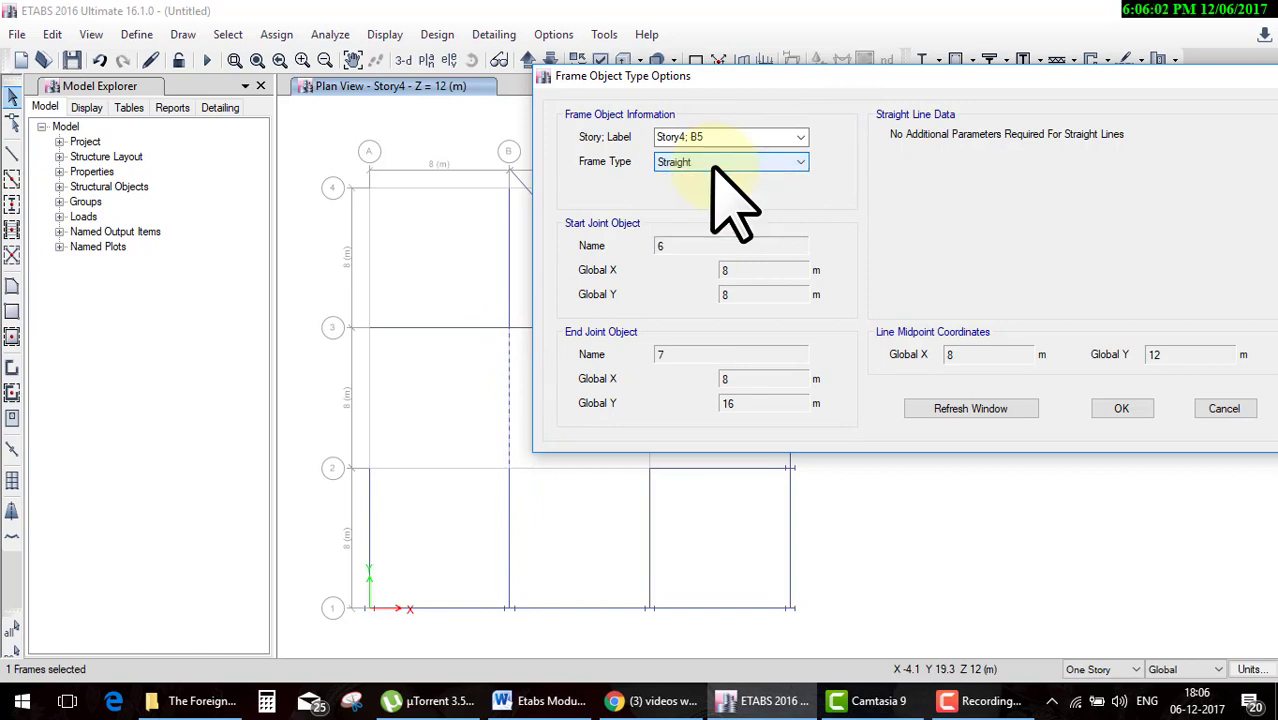
left_click(1205, 408)
left_click(11, 152)
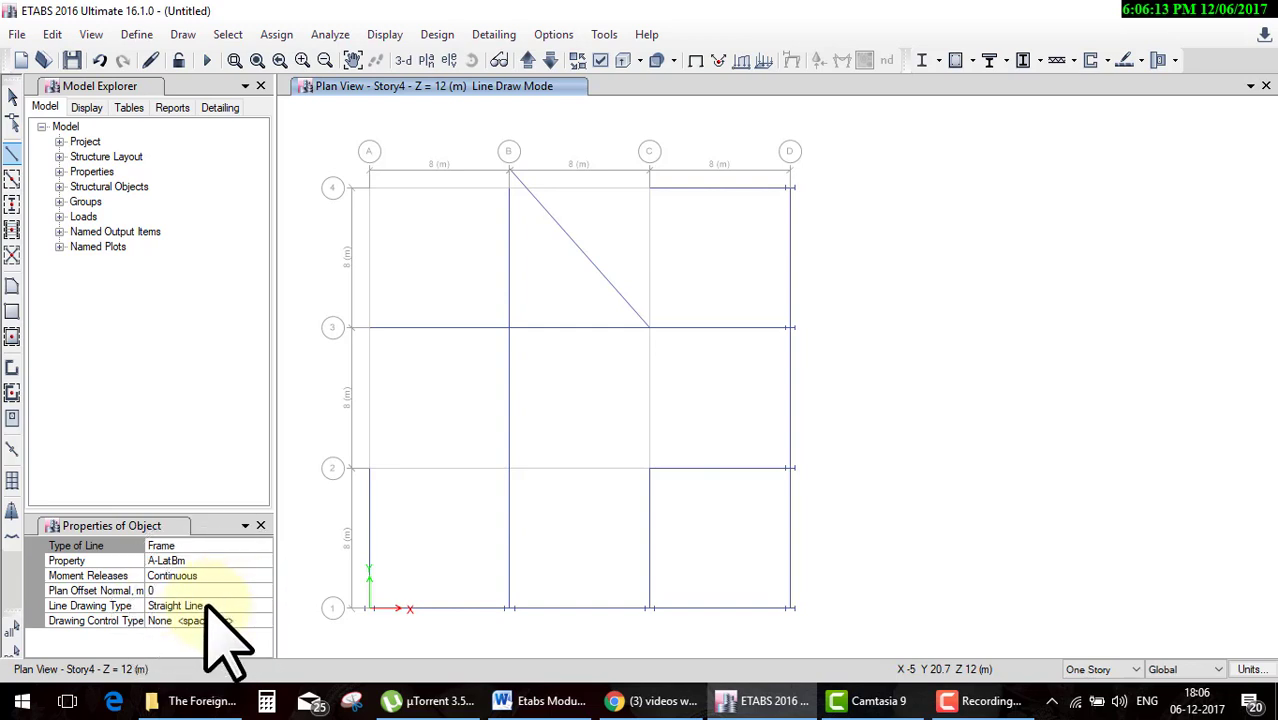
Set the Line Drawing Type to Arc (3 Points), then return to the Select pointer.
left_click(258, 605)
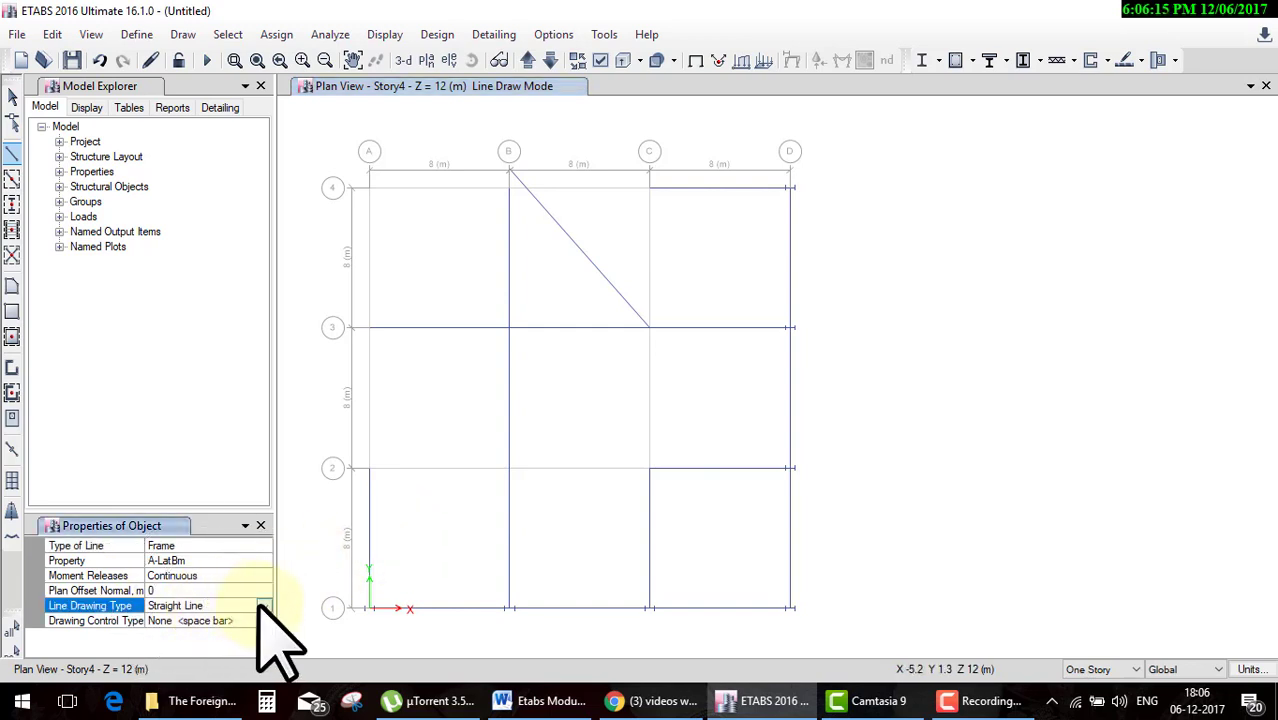
left_click(261, 606)
key("Return")
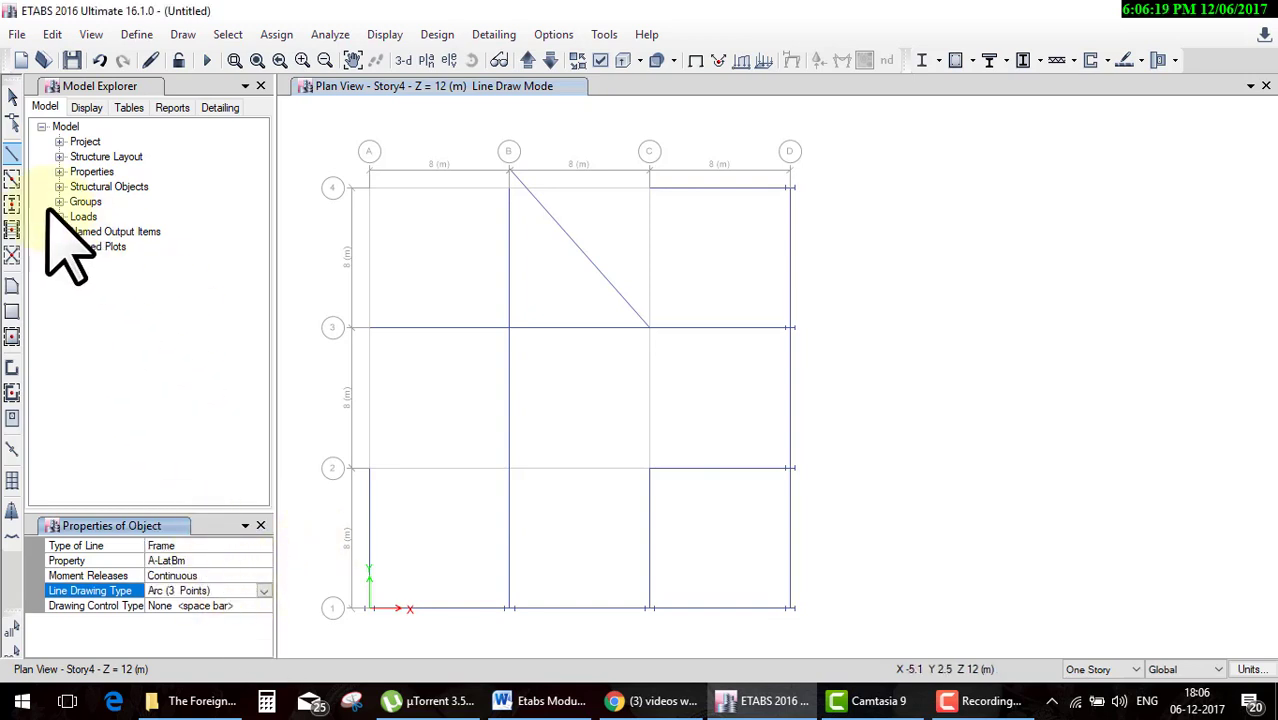
left_click(12, 153)
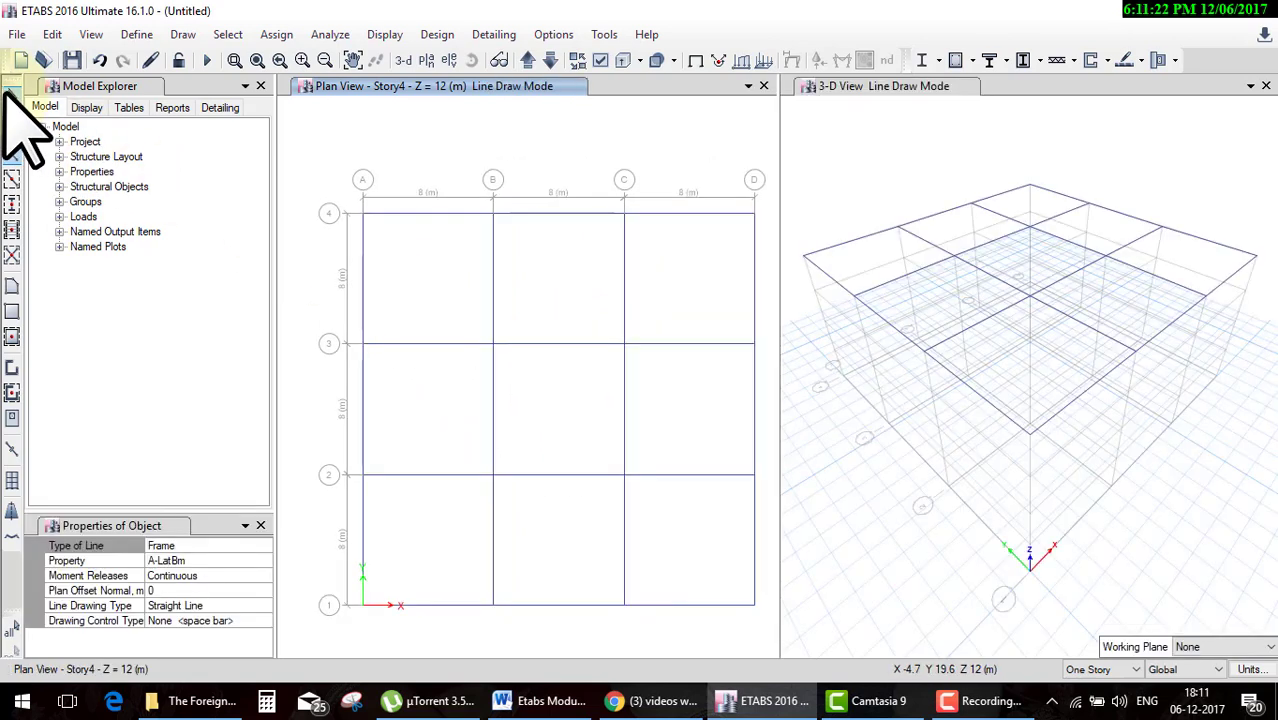
Make beam B21 on line 3 between grids C and D a Circular Curve with 12 m radius.
left_click(10, 95)
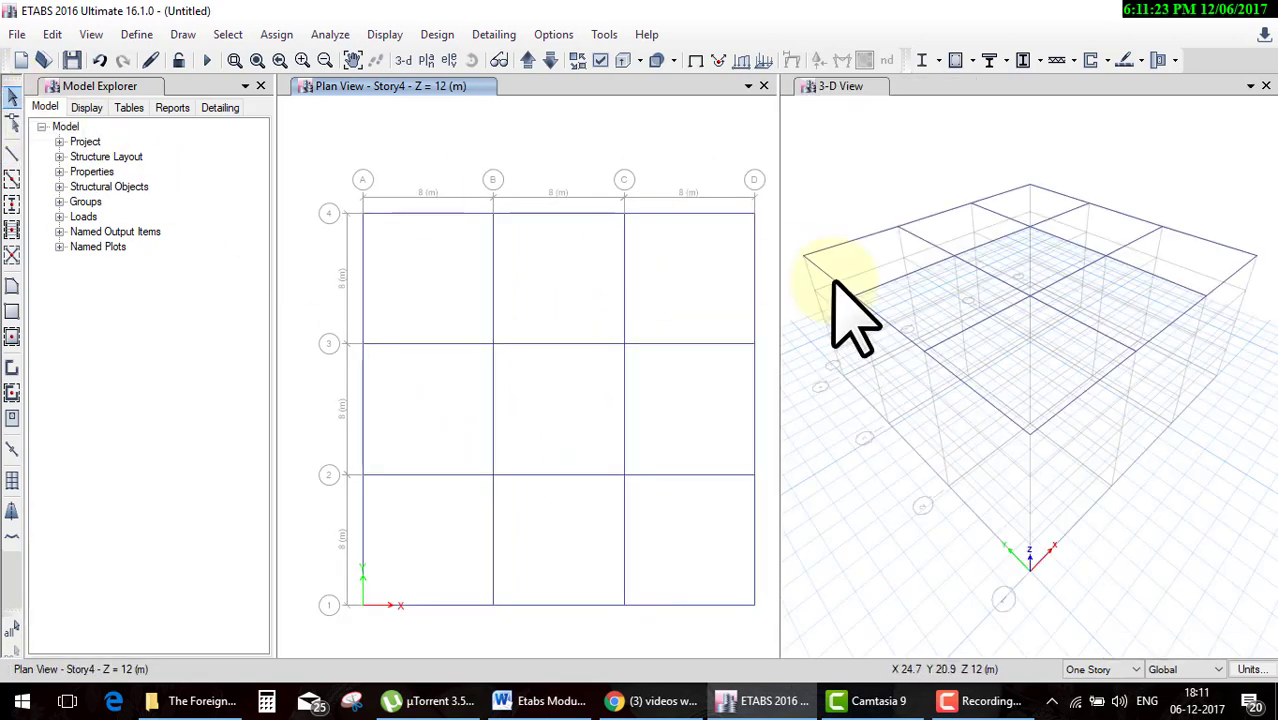
left_click(698, 342)
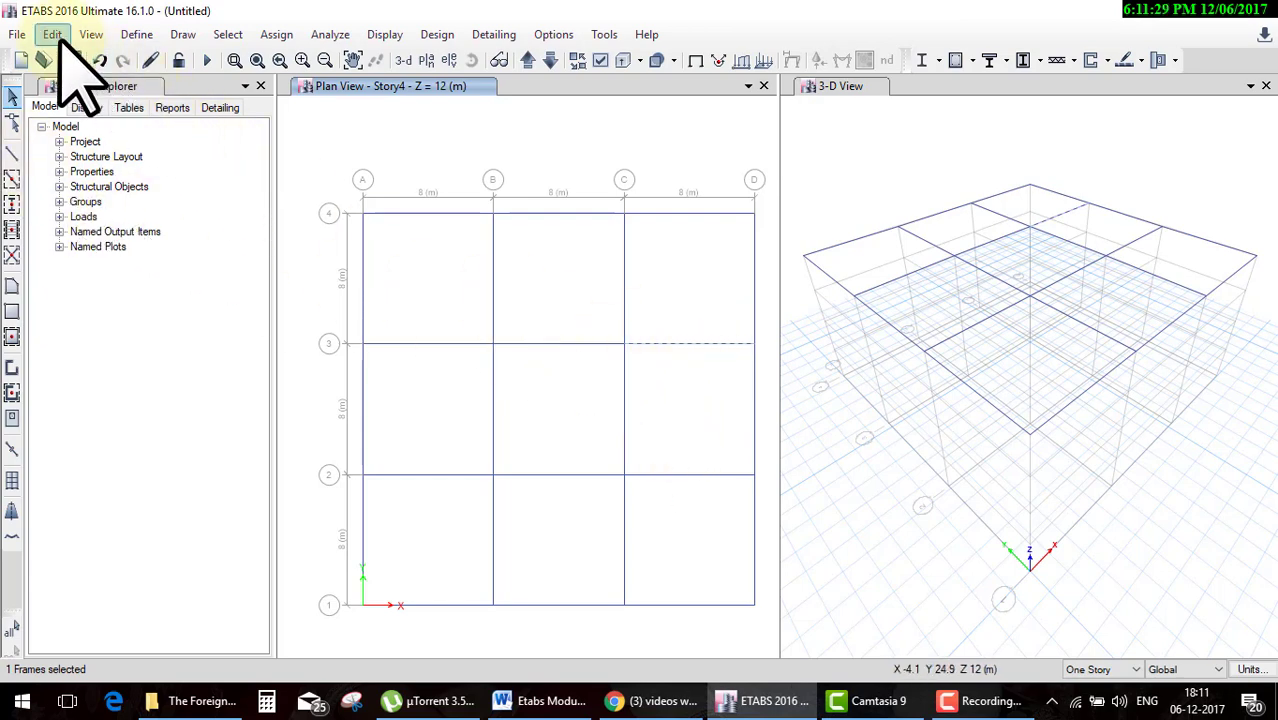
left_click(52, 34)
mouse_move(100, 464)
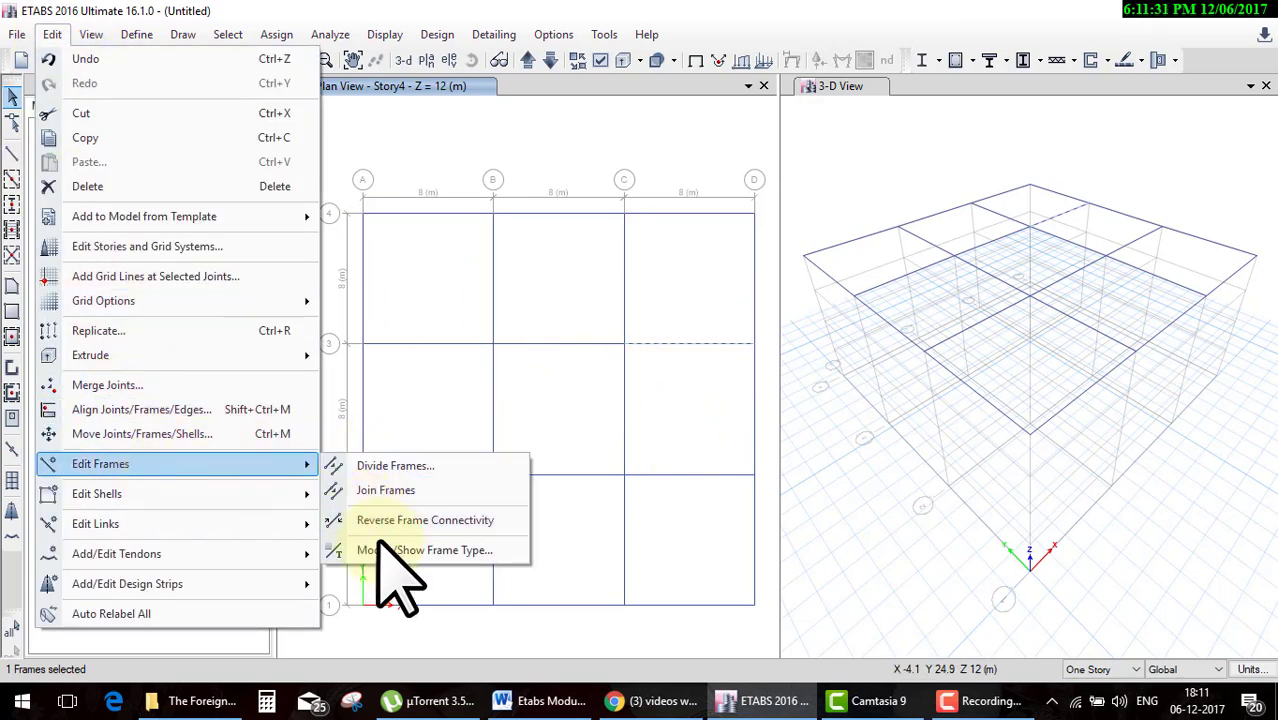
left_click(380, 551)
left_click(482, 246)
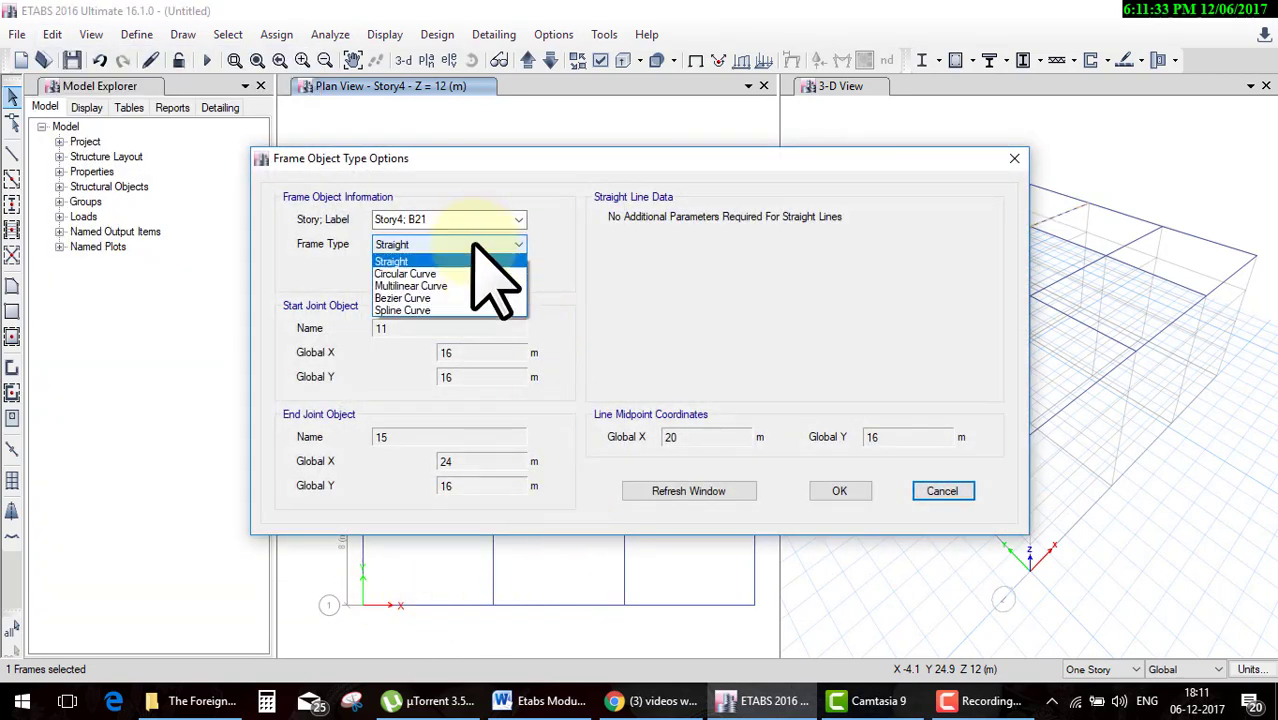
left_click(435, 275)
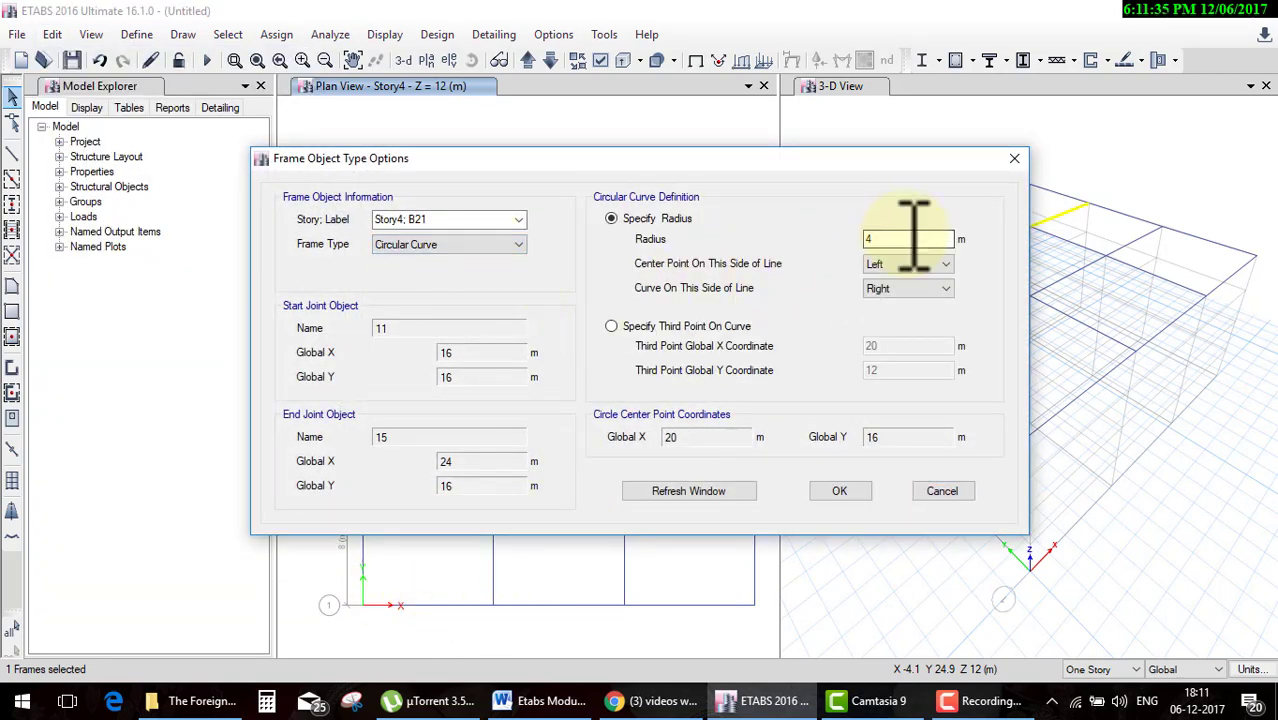
type("2")
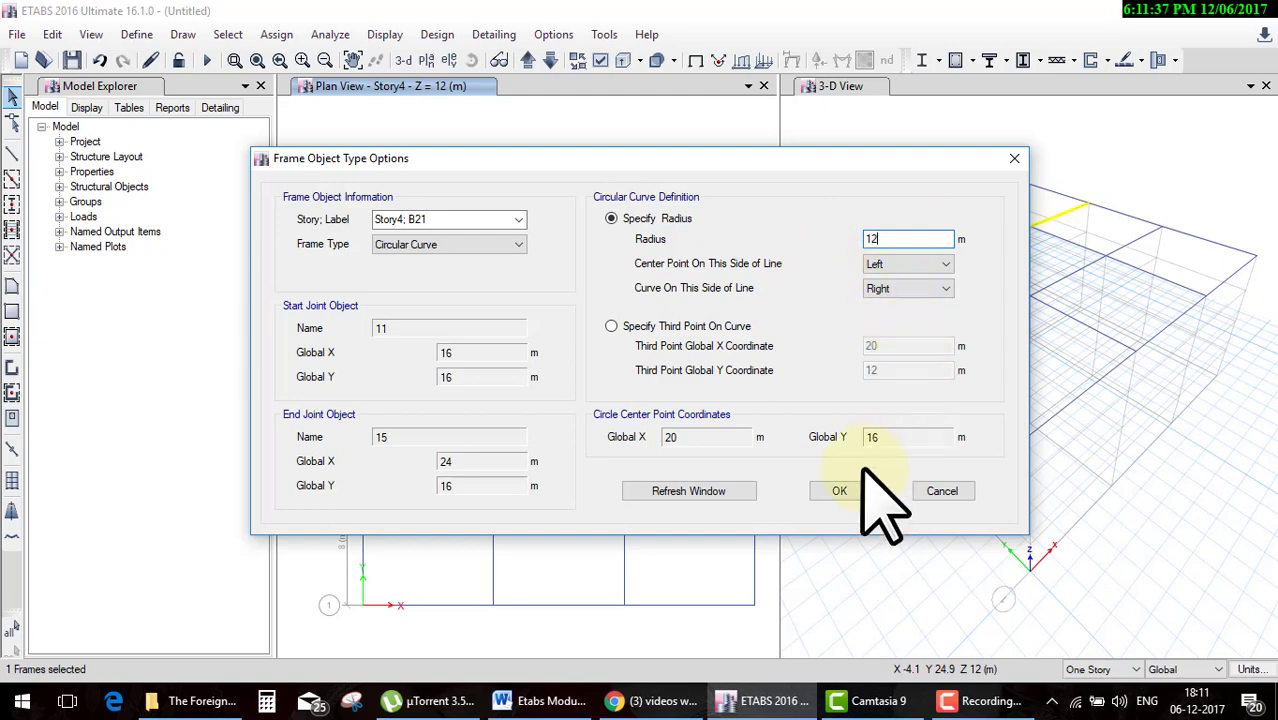
left_click(830, 490)
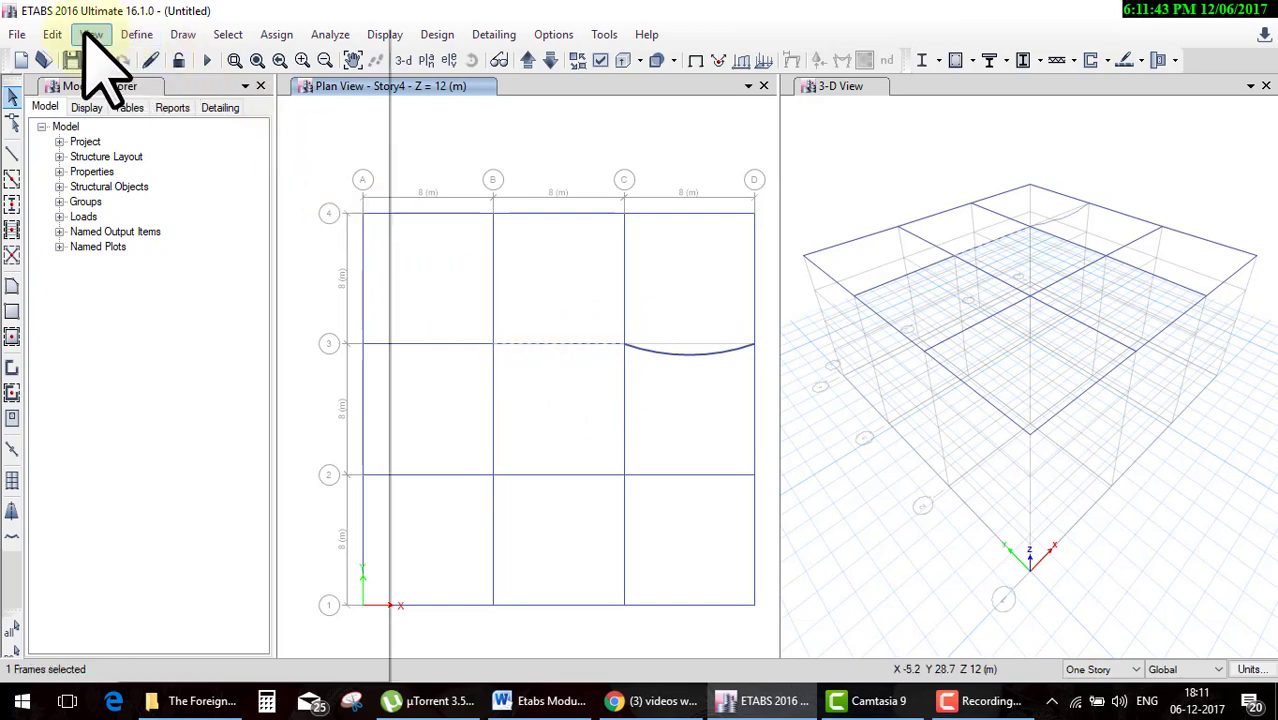
left_click(52, 34)
mouse_move(101, 464)
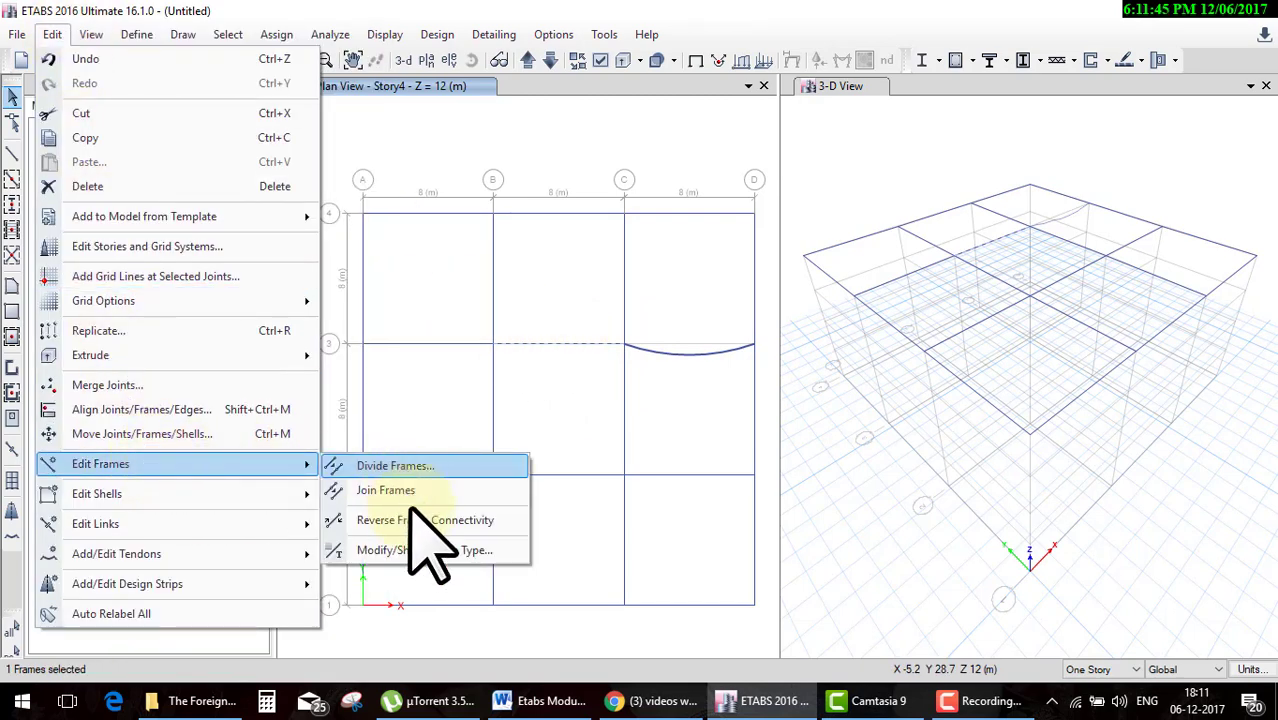
left_click(434, 551)
left_click(482, 245)
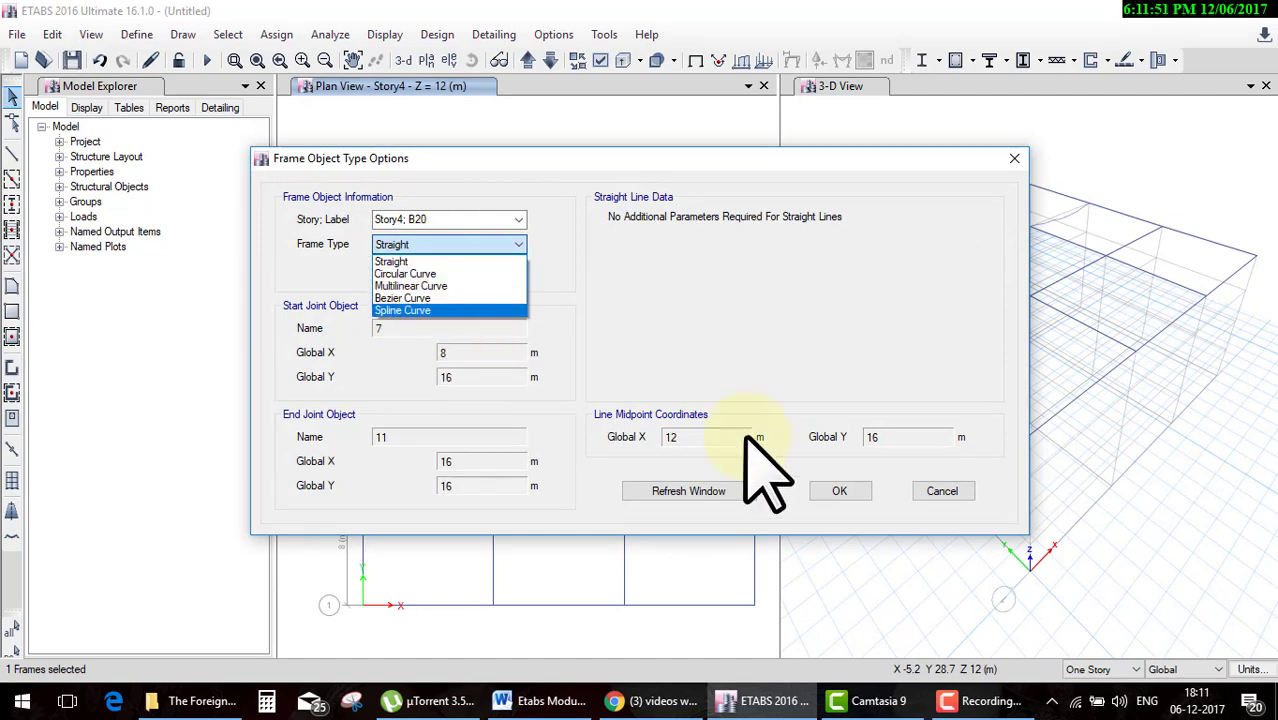
left_click(834, 490)
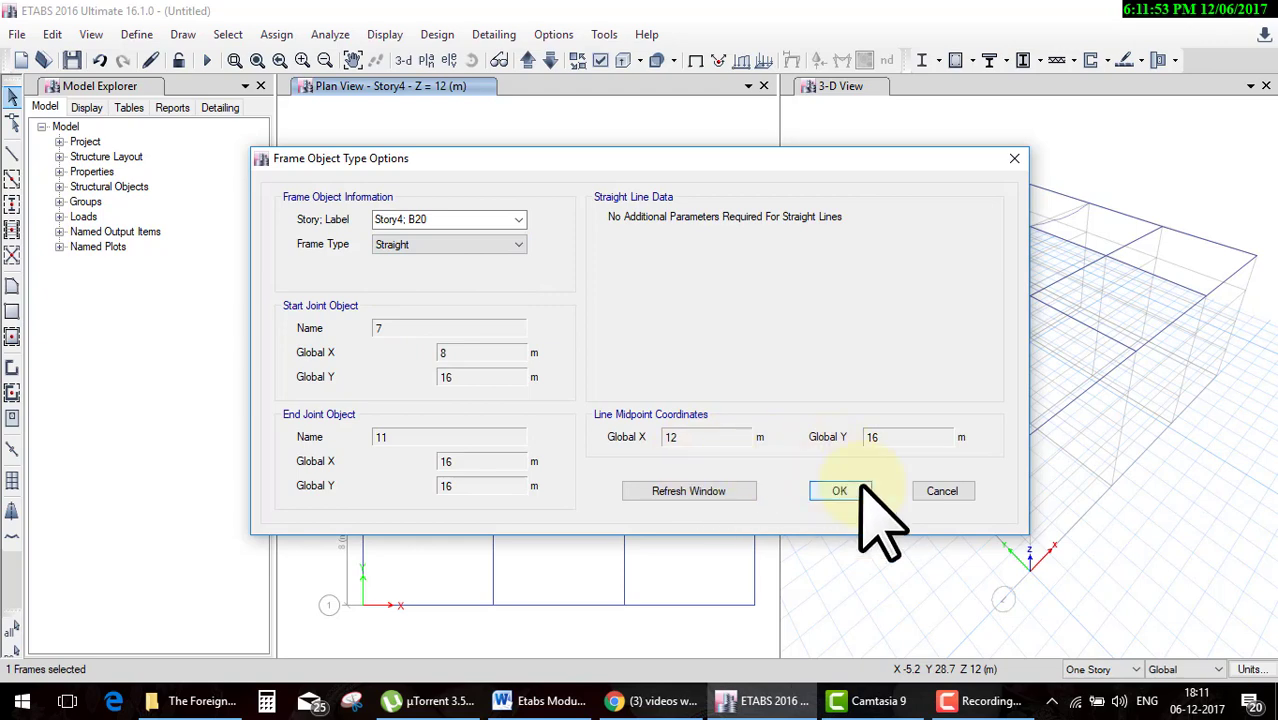
left_click(861, 492)
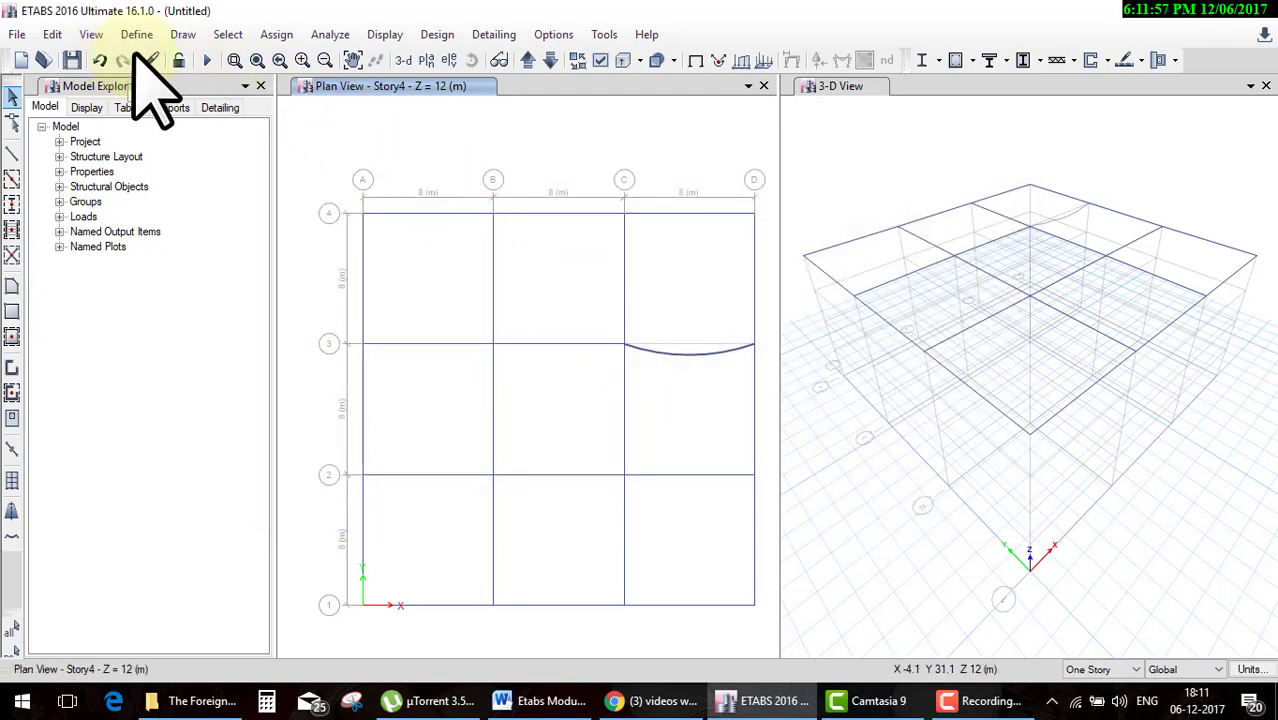
left_click(52, 34)
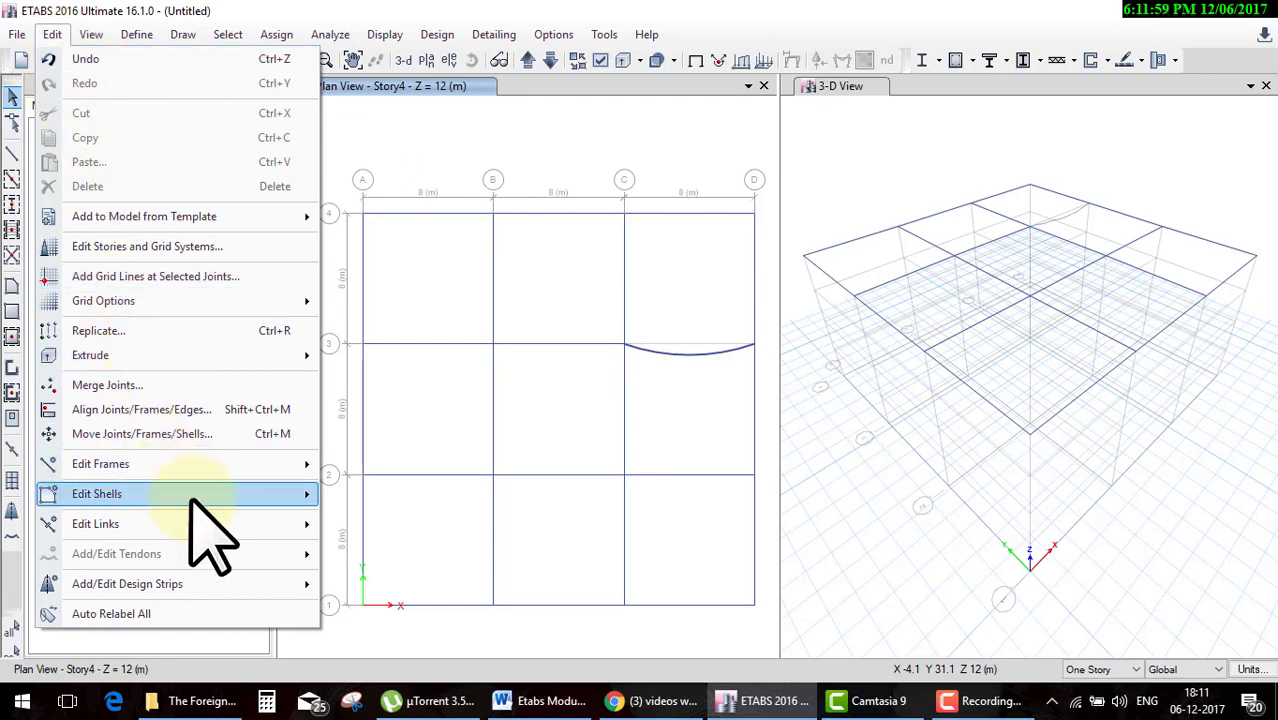